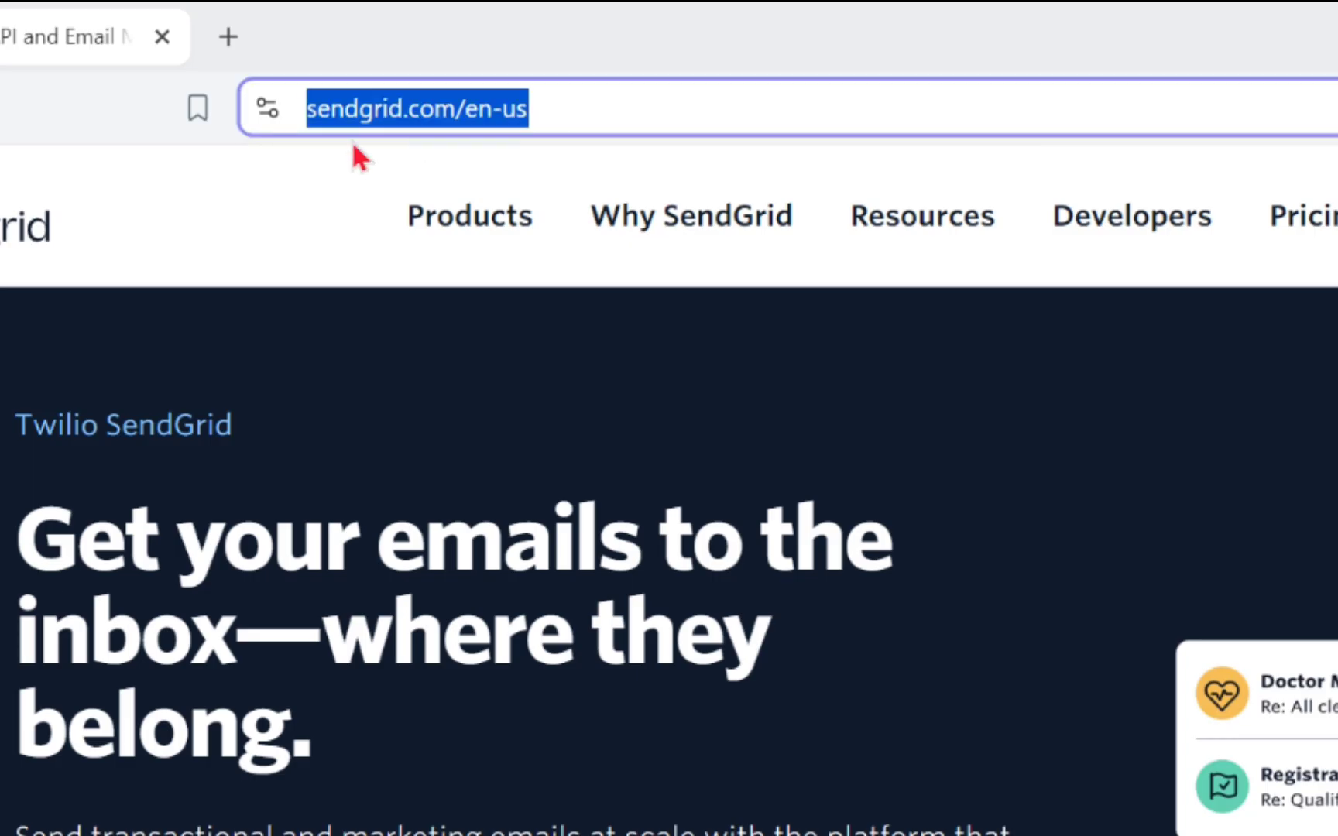
Load sendgrid.com and switch back to the SendGrid browser window
key("Return")
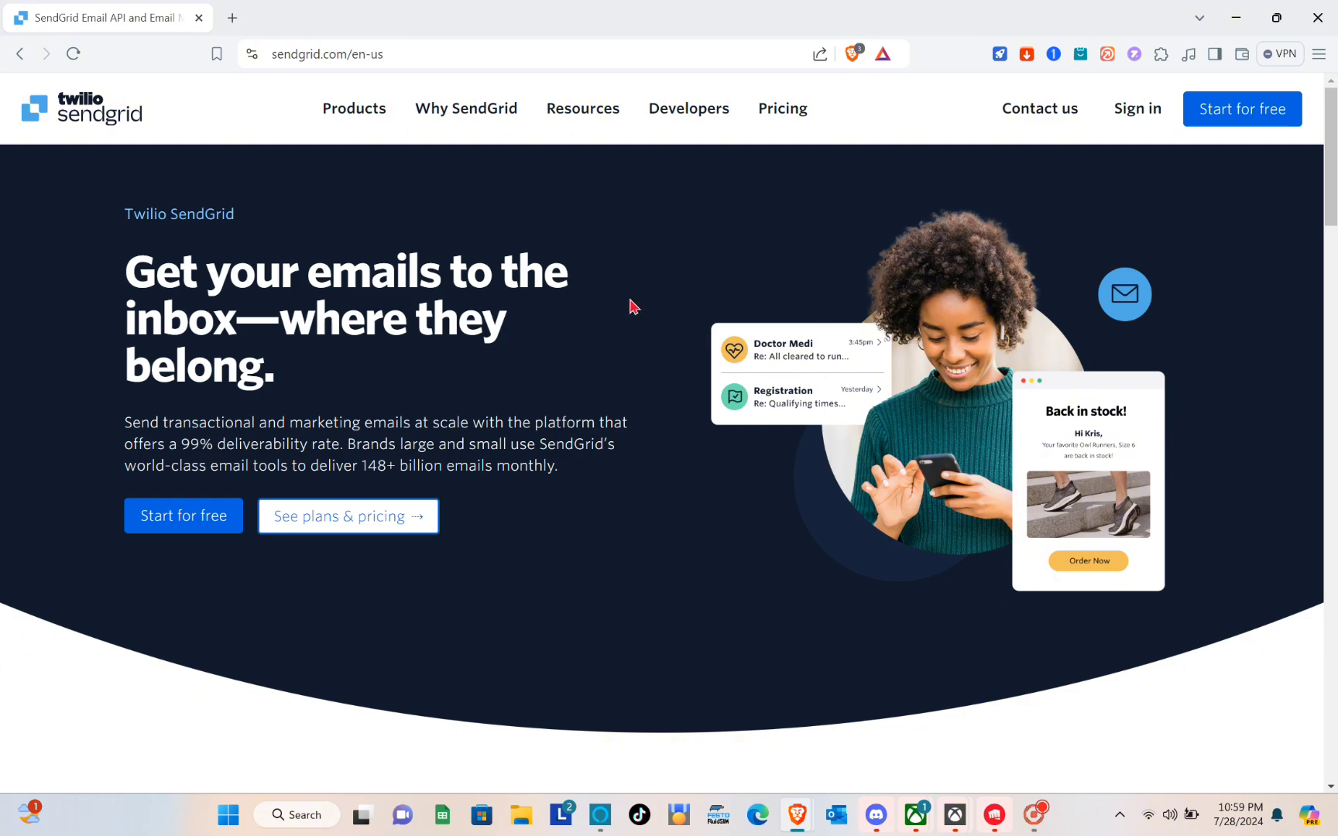
key("super+Tab")
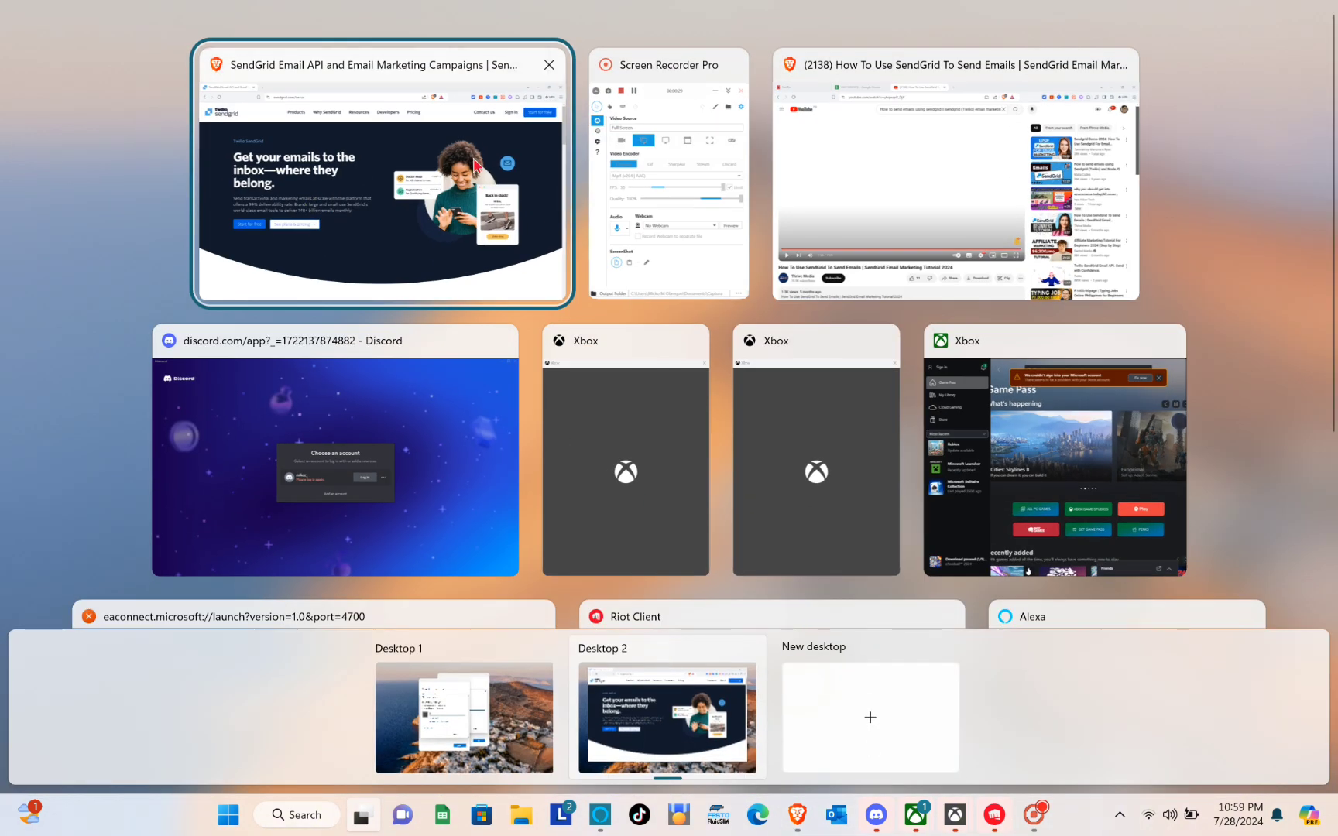
left_click(474, 164)
Browse the home page's email API features, then go to the Pricing page
scroll(538, 388, "down", 5)
scroll(540, 387, "down", 2)
scroll(540, 388, "up", 4)
scroll(540, 387, "down", 5)
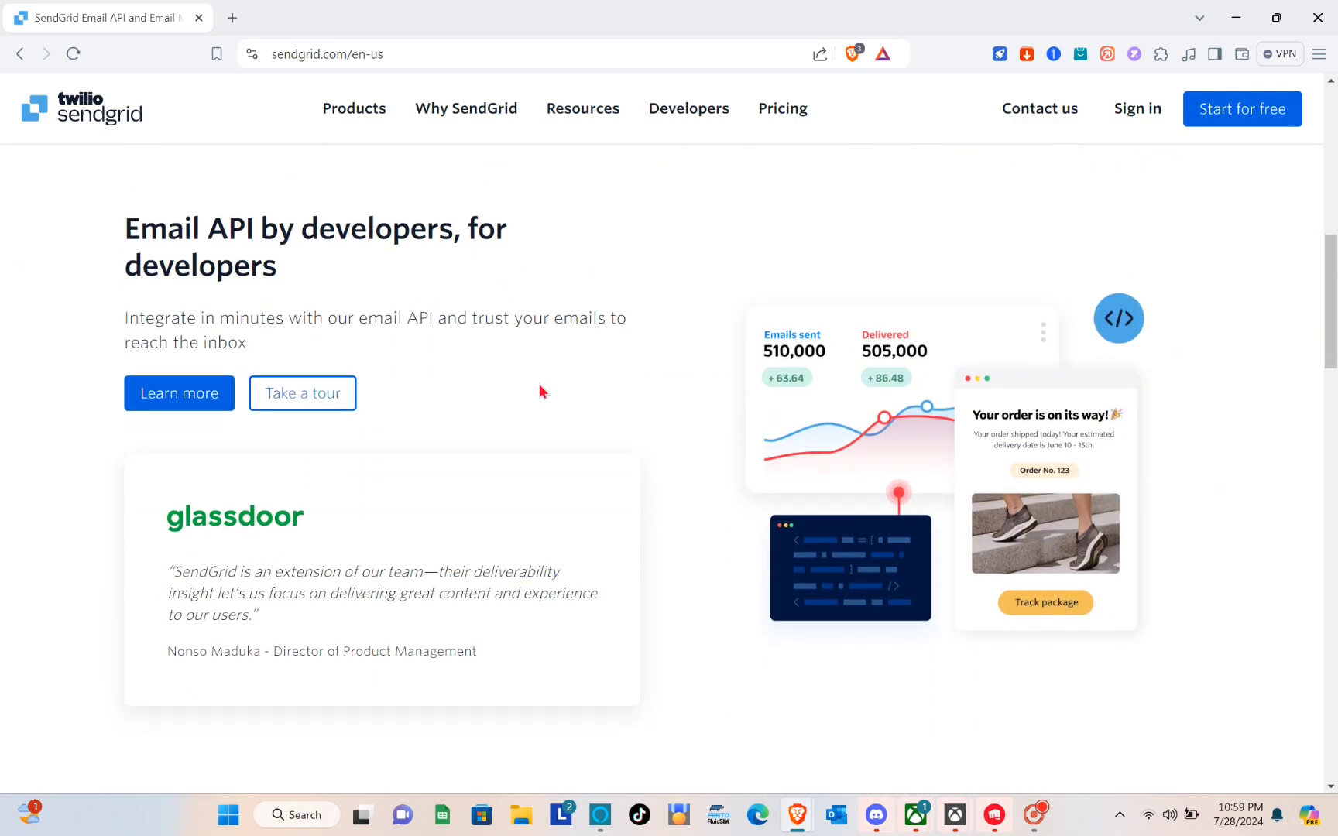
scroll(566, 238, "down", 20)
scroll(566, 238, "down", 5)
scroll(566, 238, "up", 20)
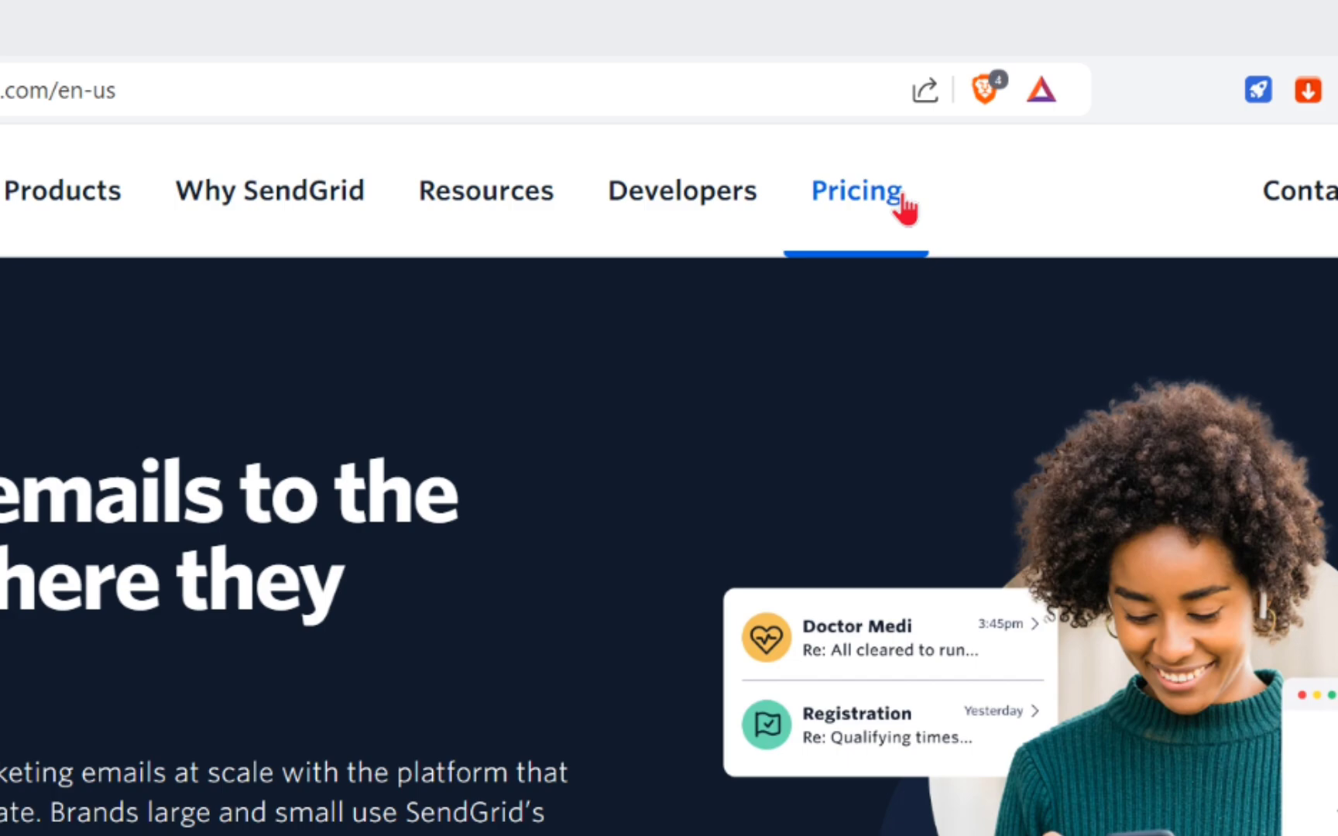
left_click(902, 203)
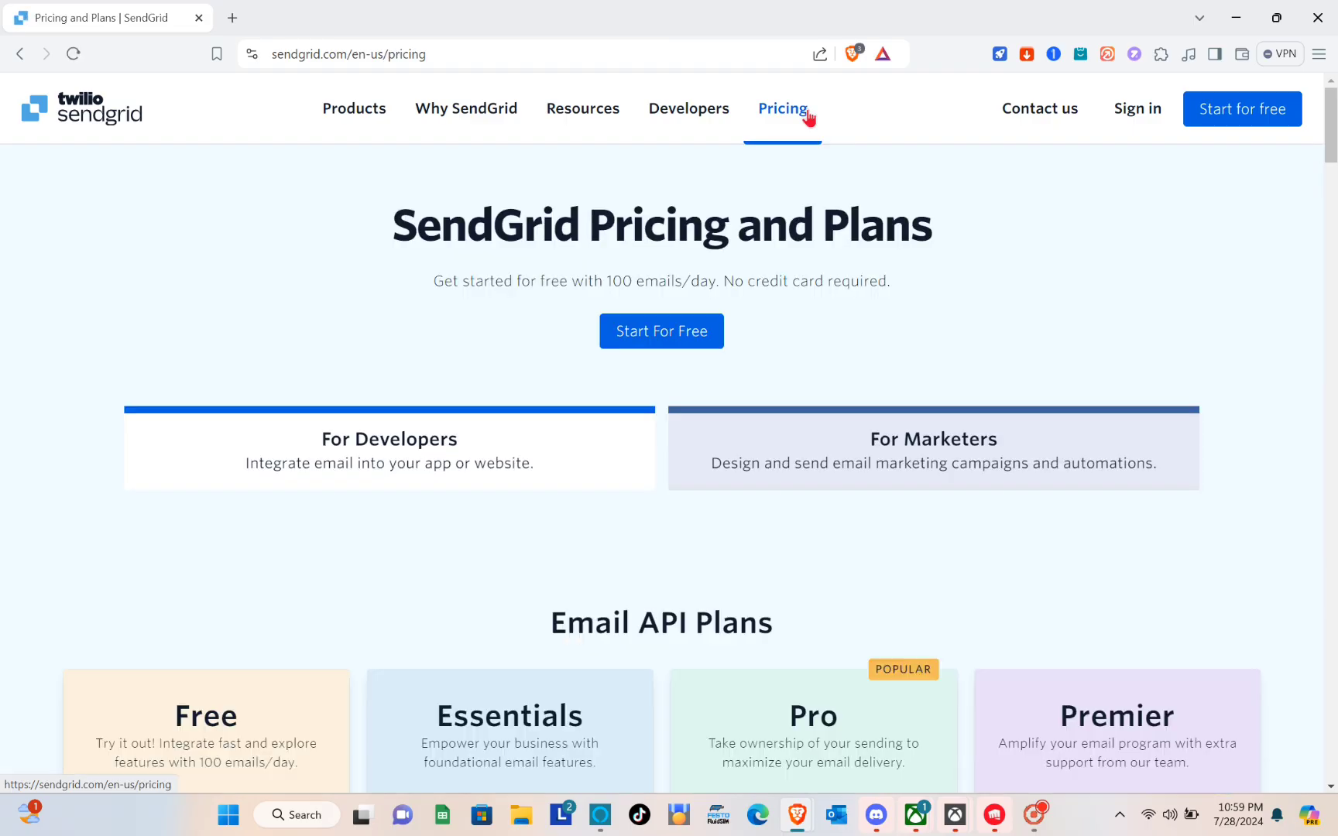
Compare the Free ($0), Essentials ($19.95), Pro ($89.95) and Premier plan cards and features
scroll(807, 116, "down", 6)
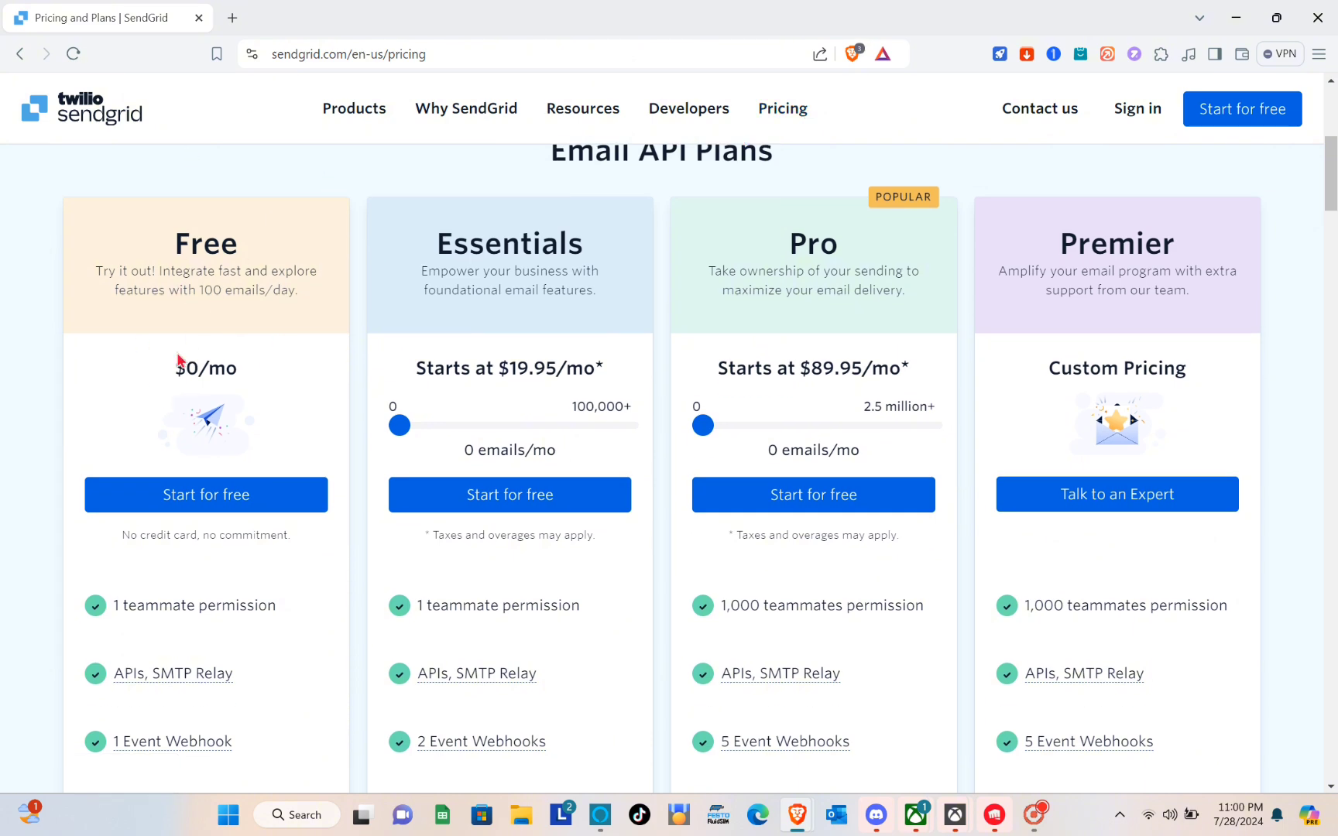
scroll(287, 590, "up", 5)
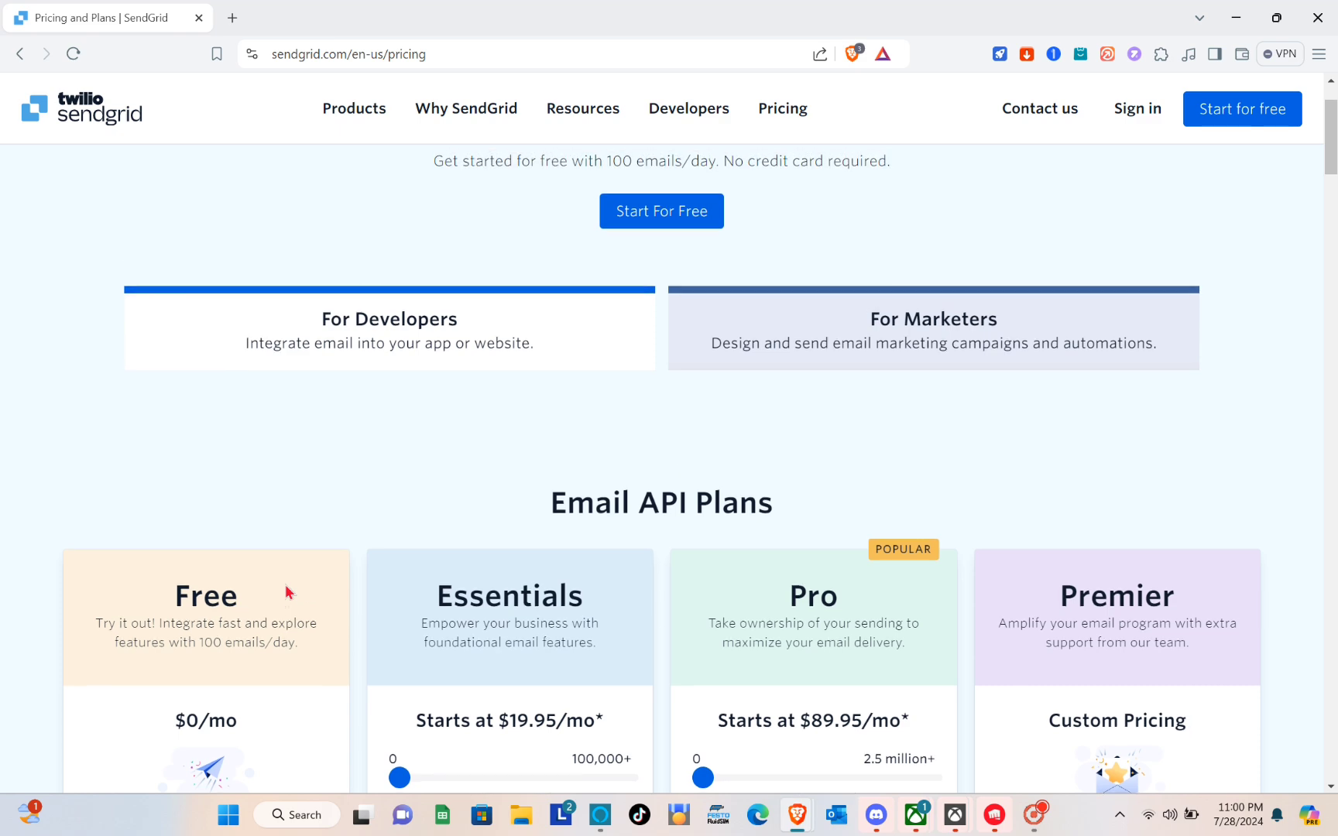
scroll(286, 586, "down", 5)
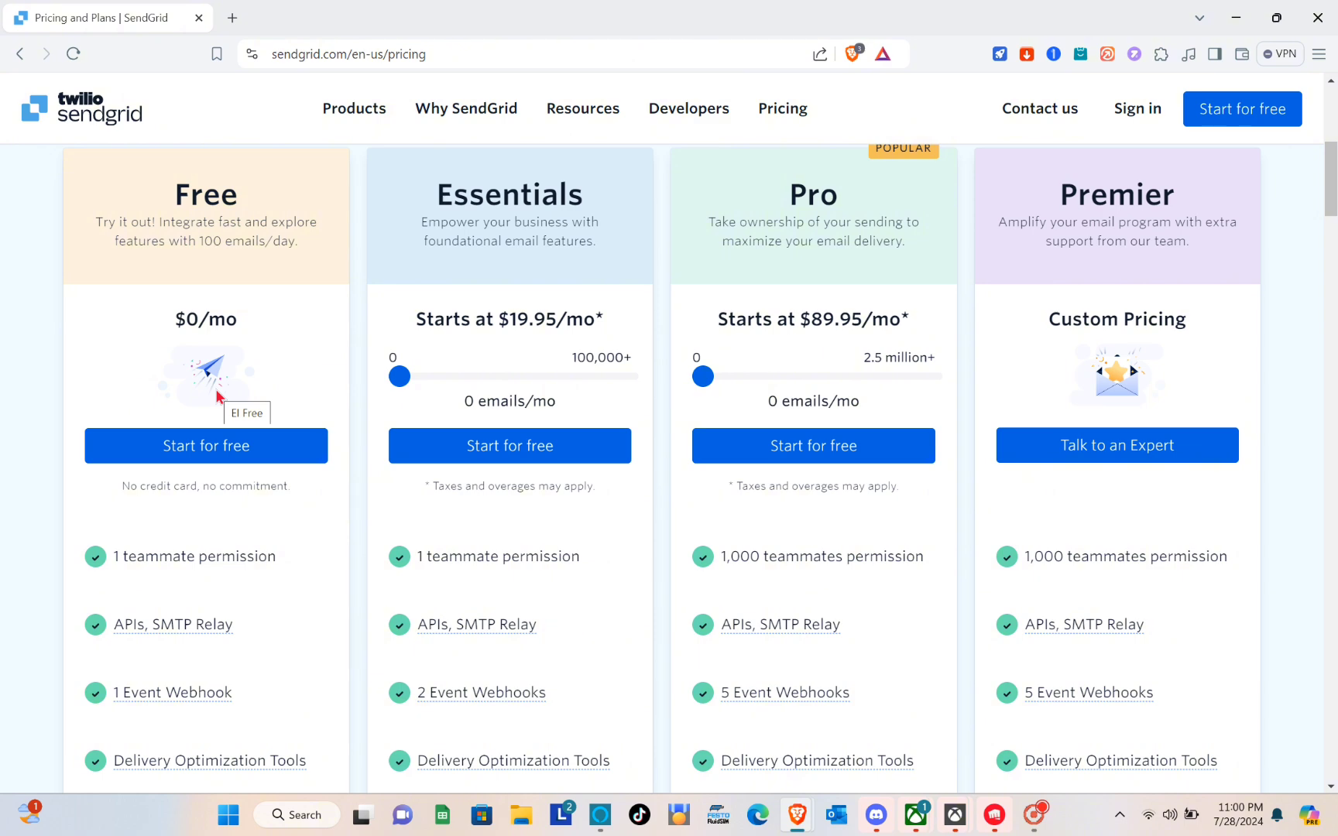
scroll(171, 559, "down", 3)
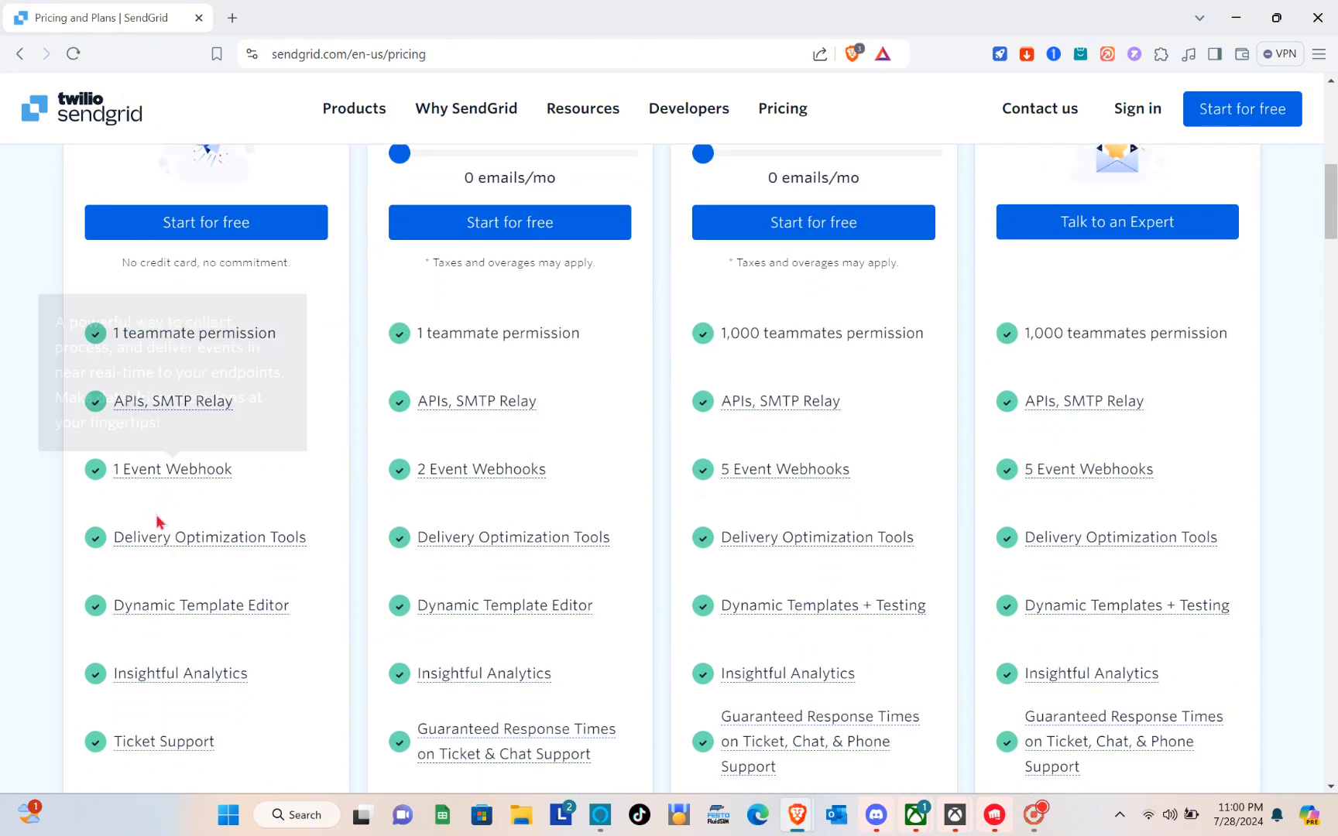
scroll(164, 561, "down", 4)
scroll(164, 563, "down", 1)
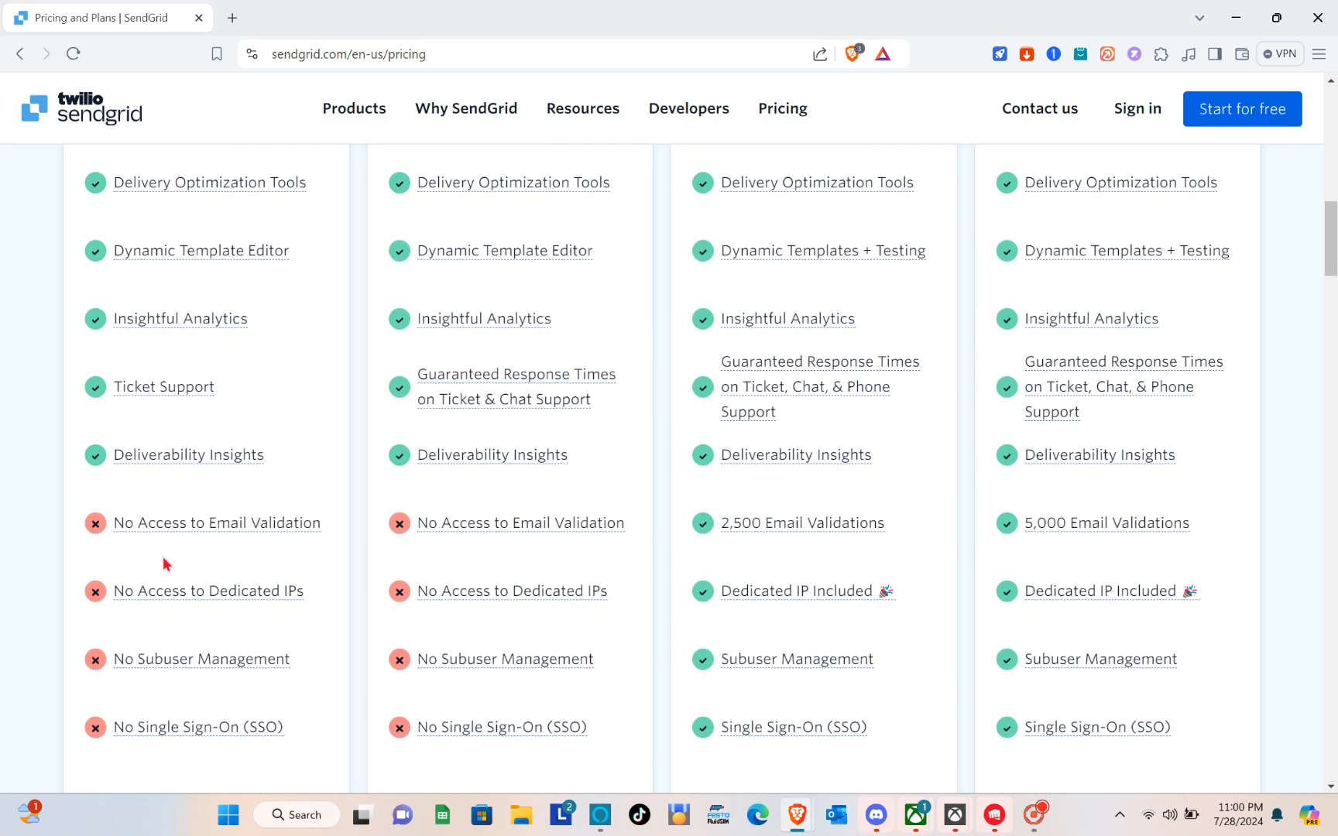
scroll(164, 563, "up", 6)
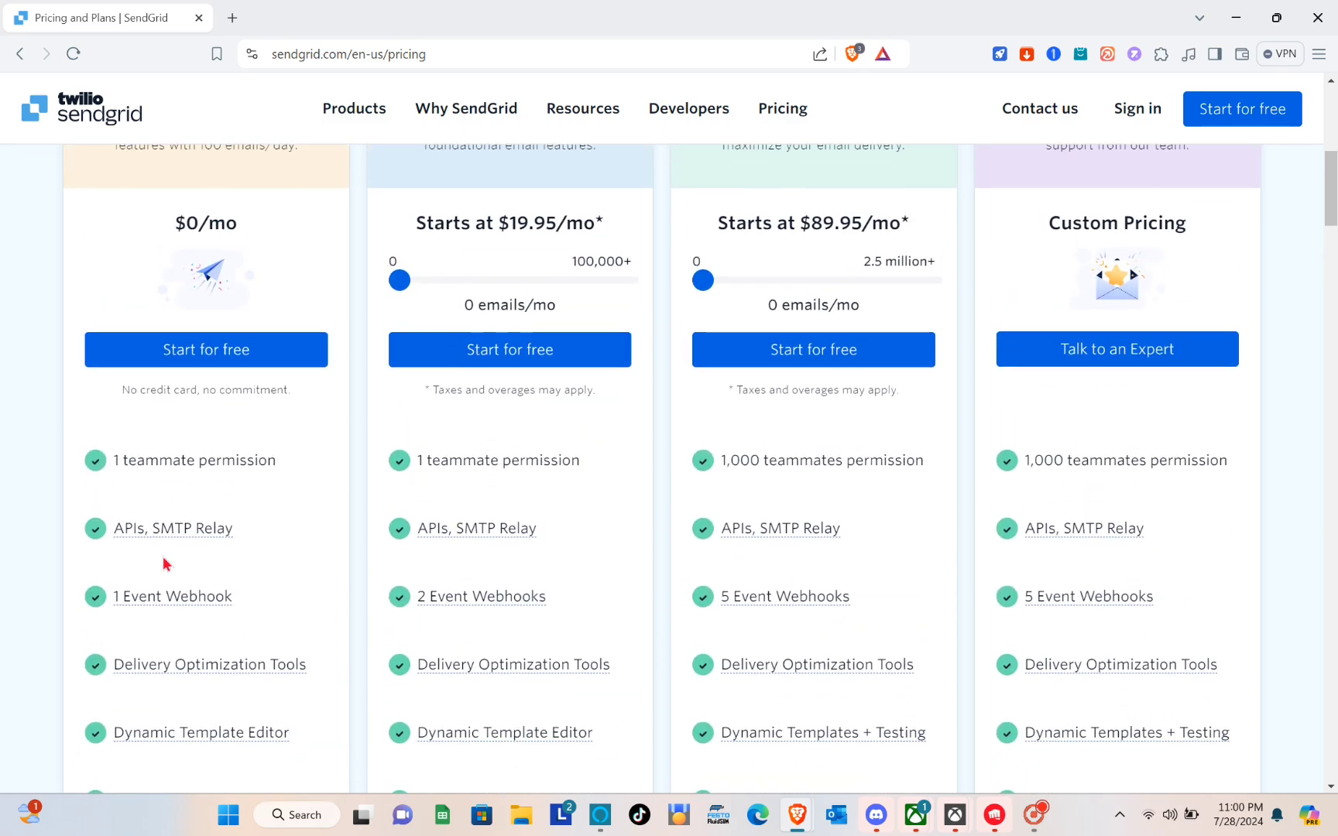
scroll(164, 563, "down", 2)
scroll(165, 563, "up", 2)
scroll(164, 563, "down", 6)
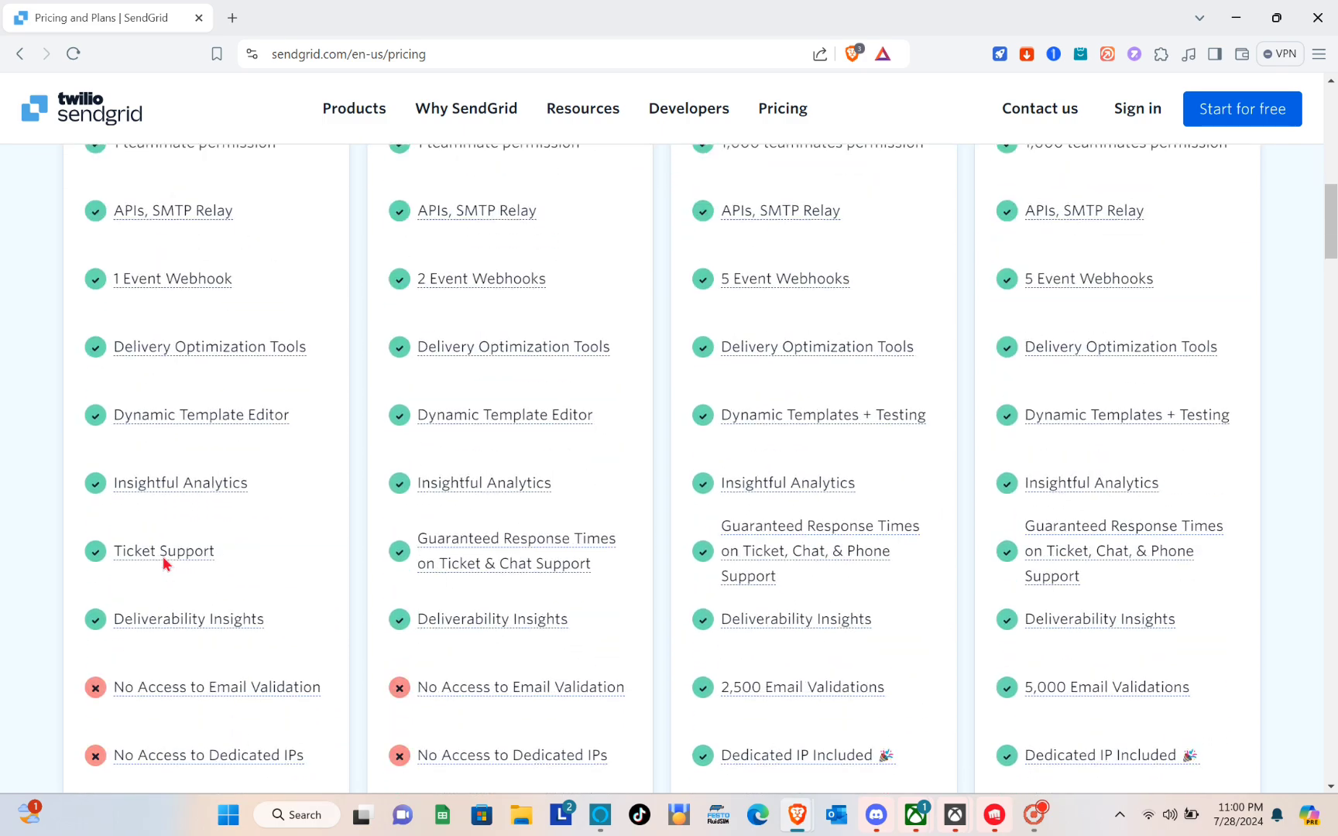
scroll(164, 561, "up", 10)
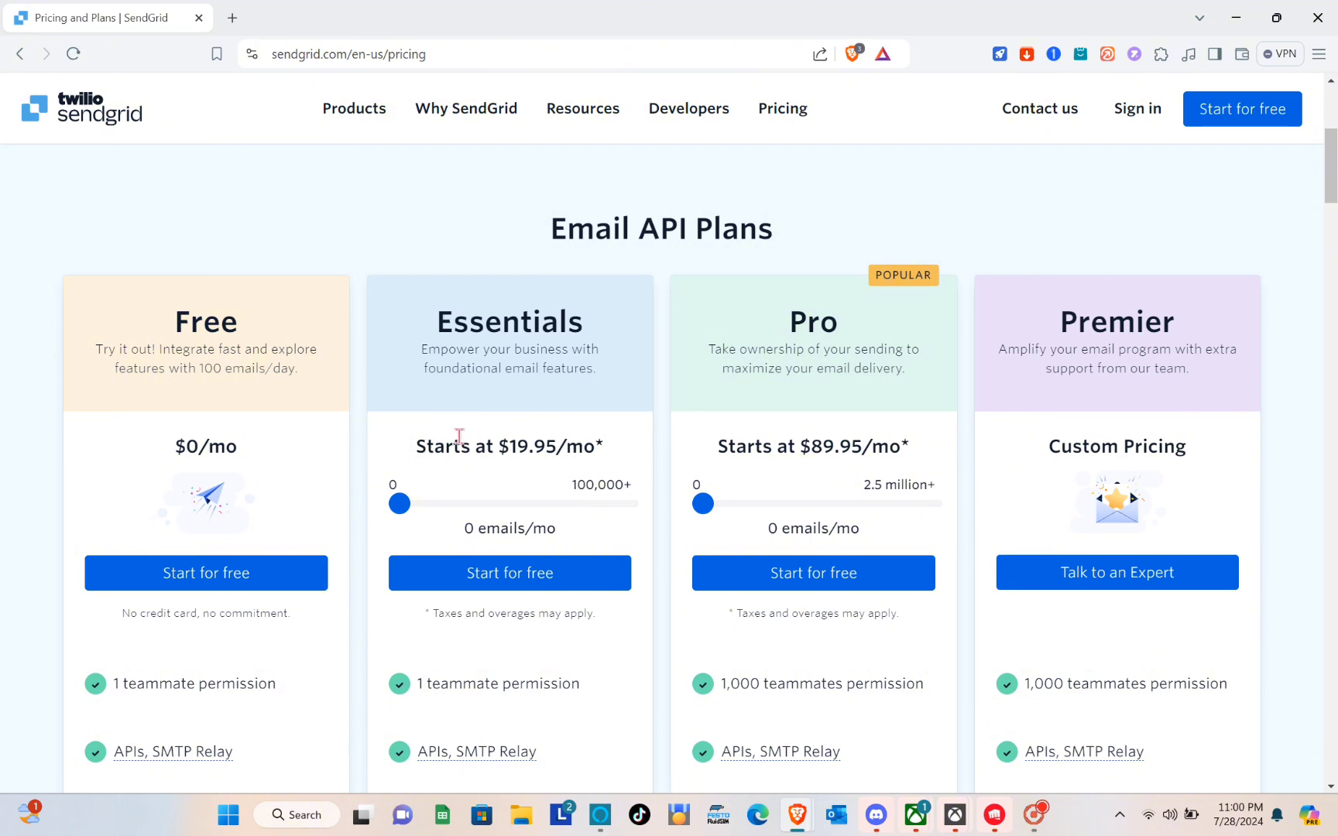
scroll(515, 362, "down", 2)
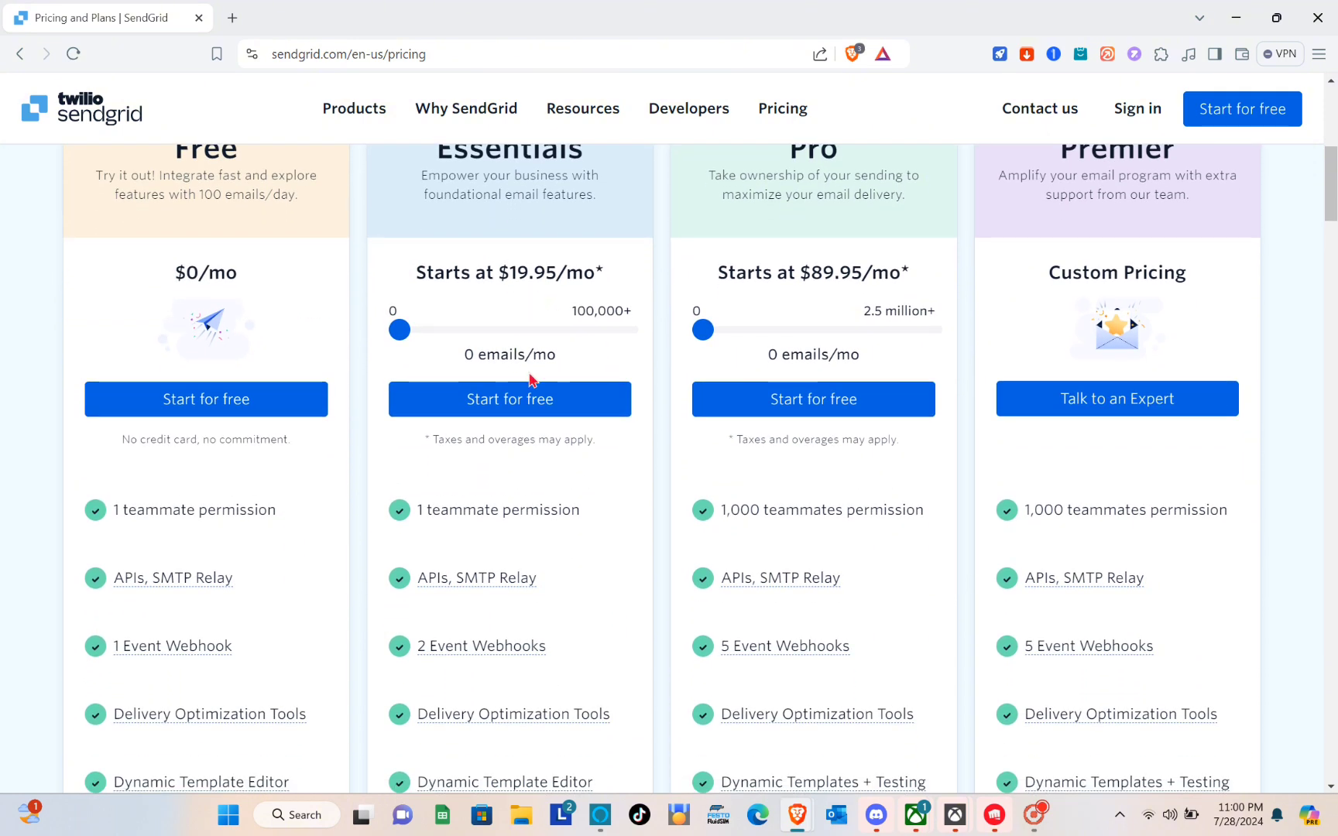
scroll(465, 383, "down", 6)
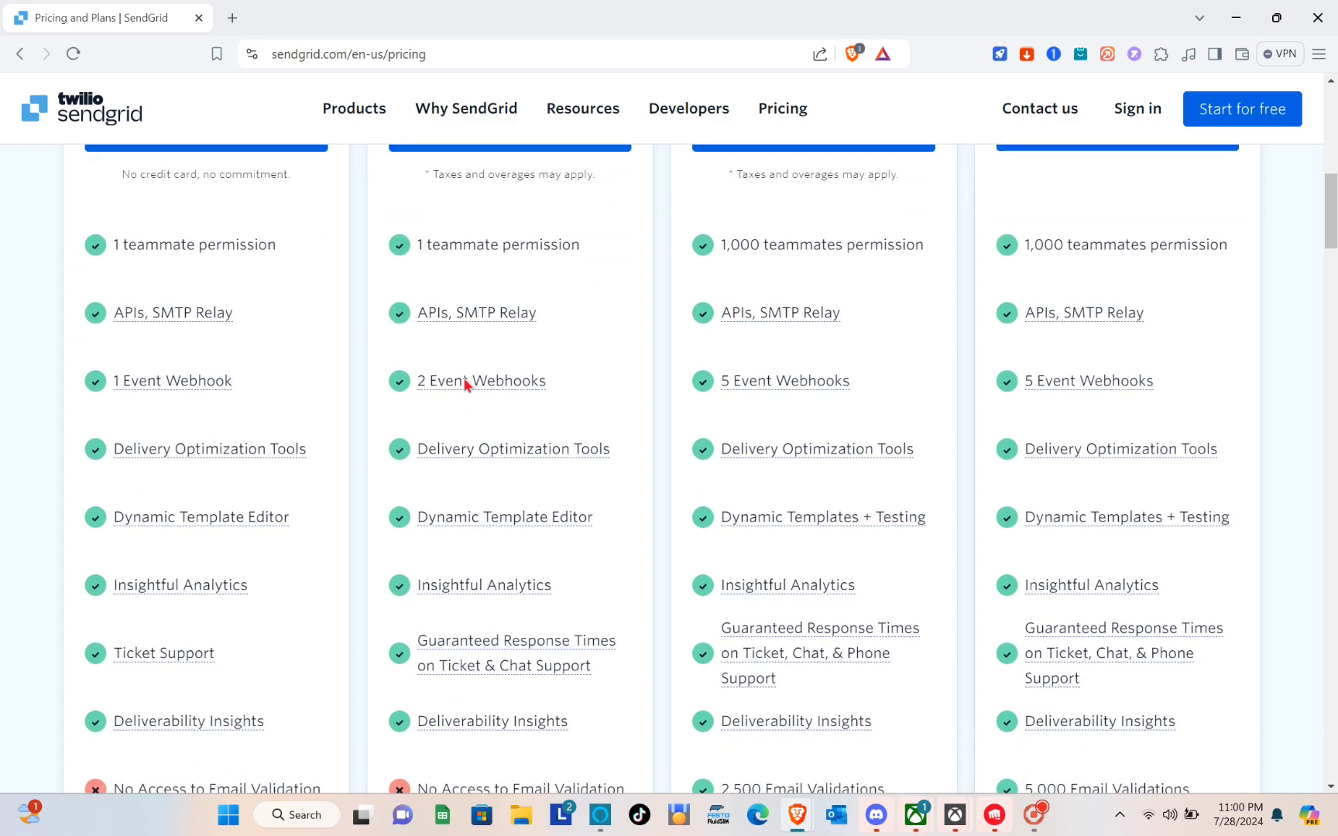
scroll(425, 508, "down", 4)
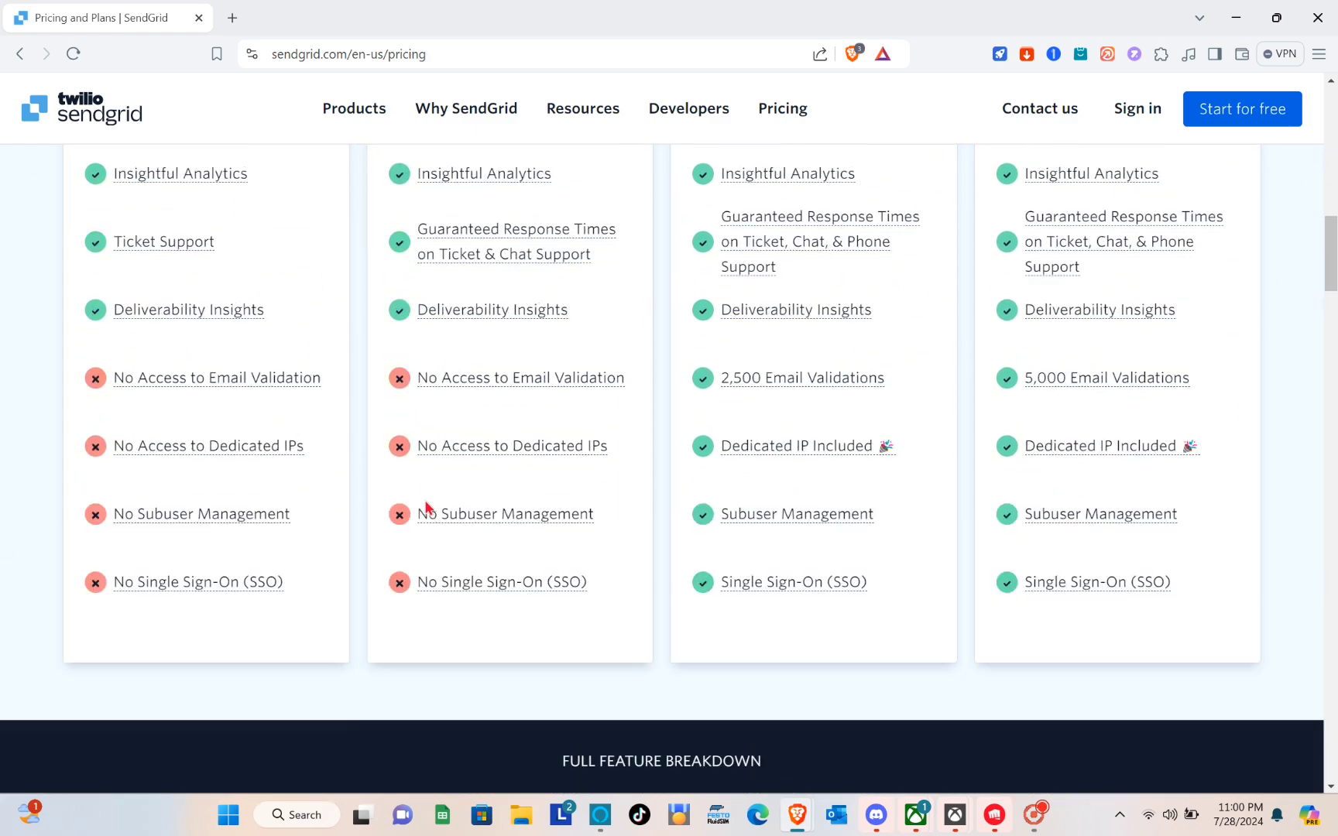
scroll(425, 508, "up", 12)
scroll(424, 508, "down", 1)
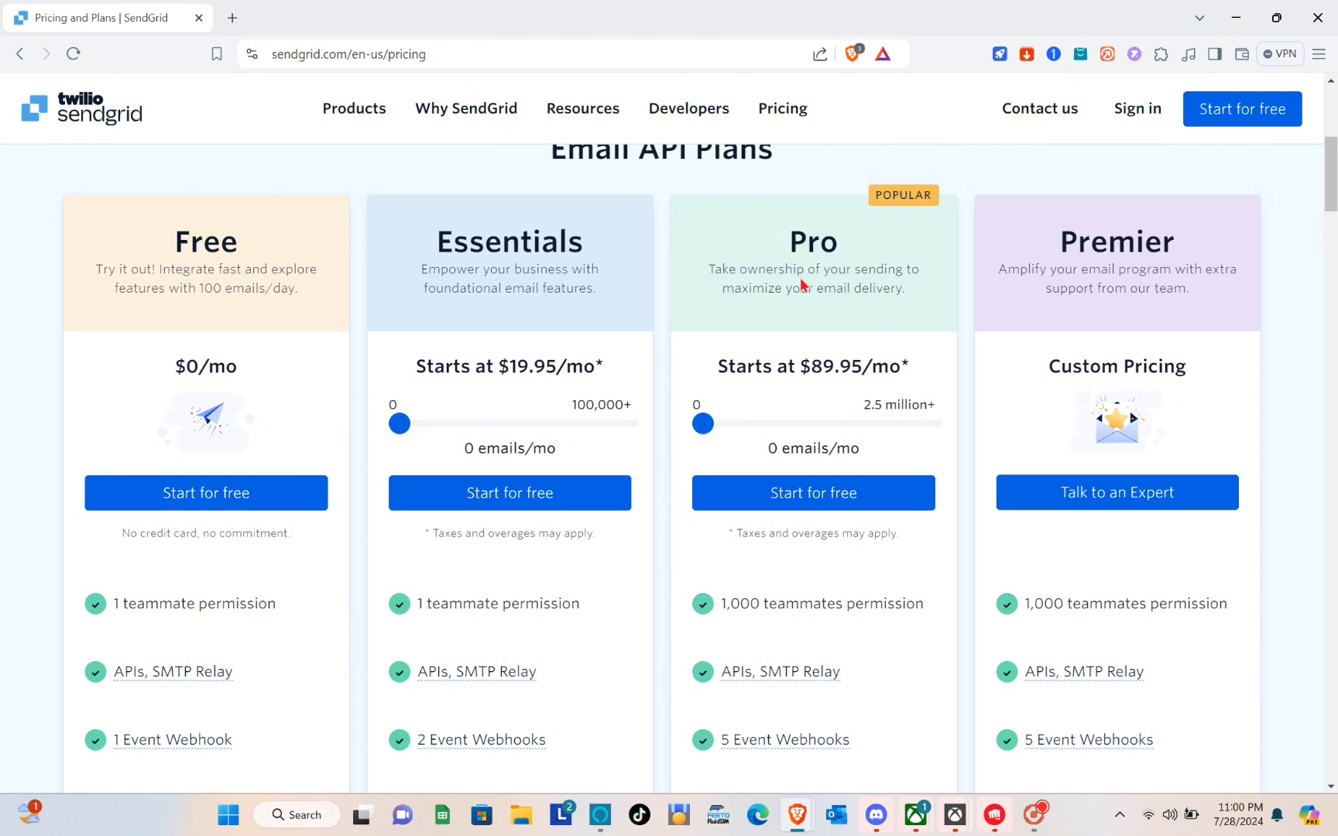
scroll(865, 315, "down", 2)
scroll(813, 295, "up", 1)
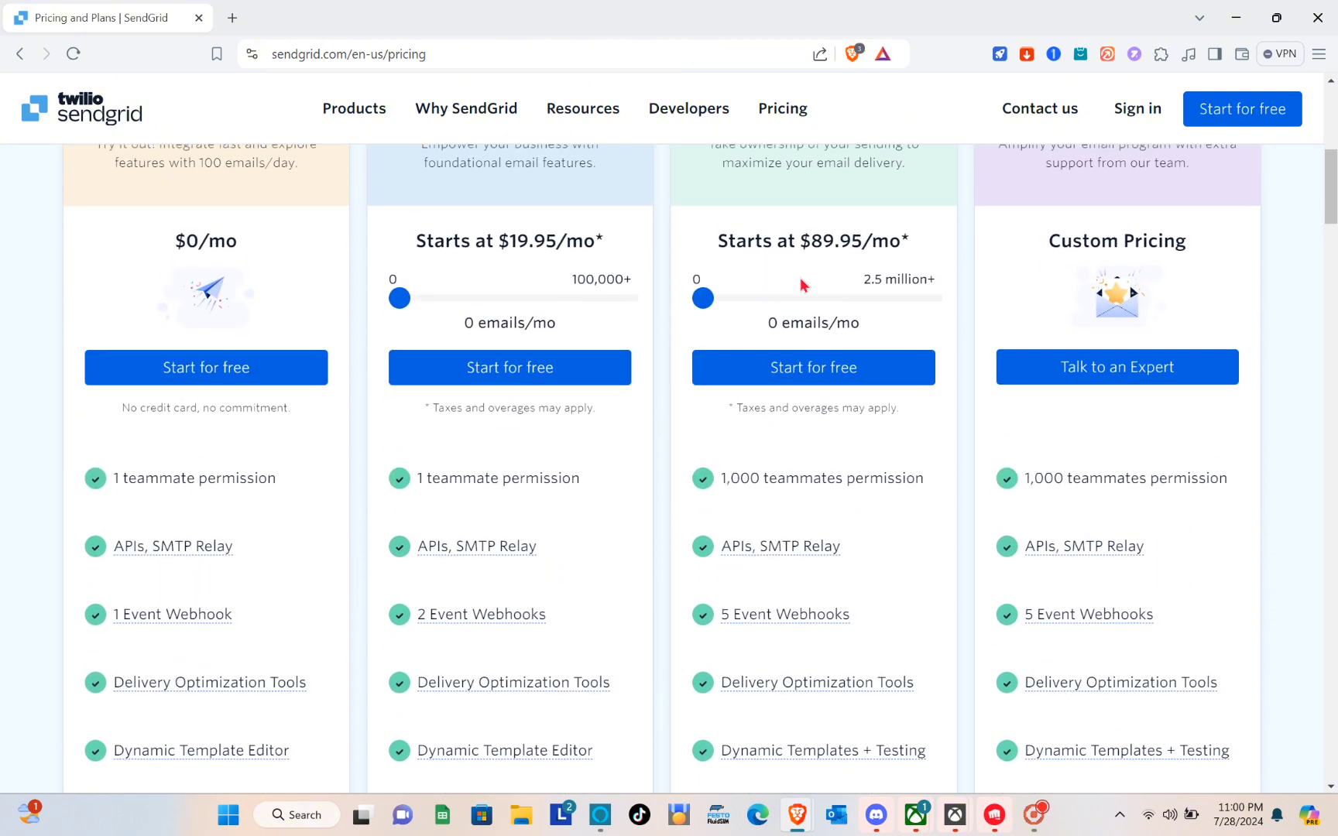
scroll(803, 285, "down", 1)
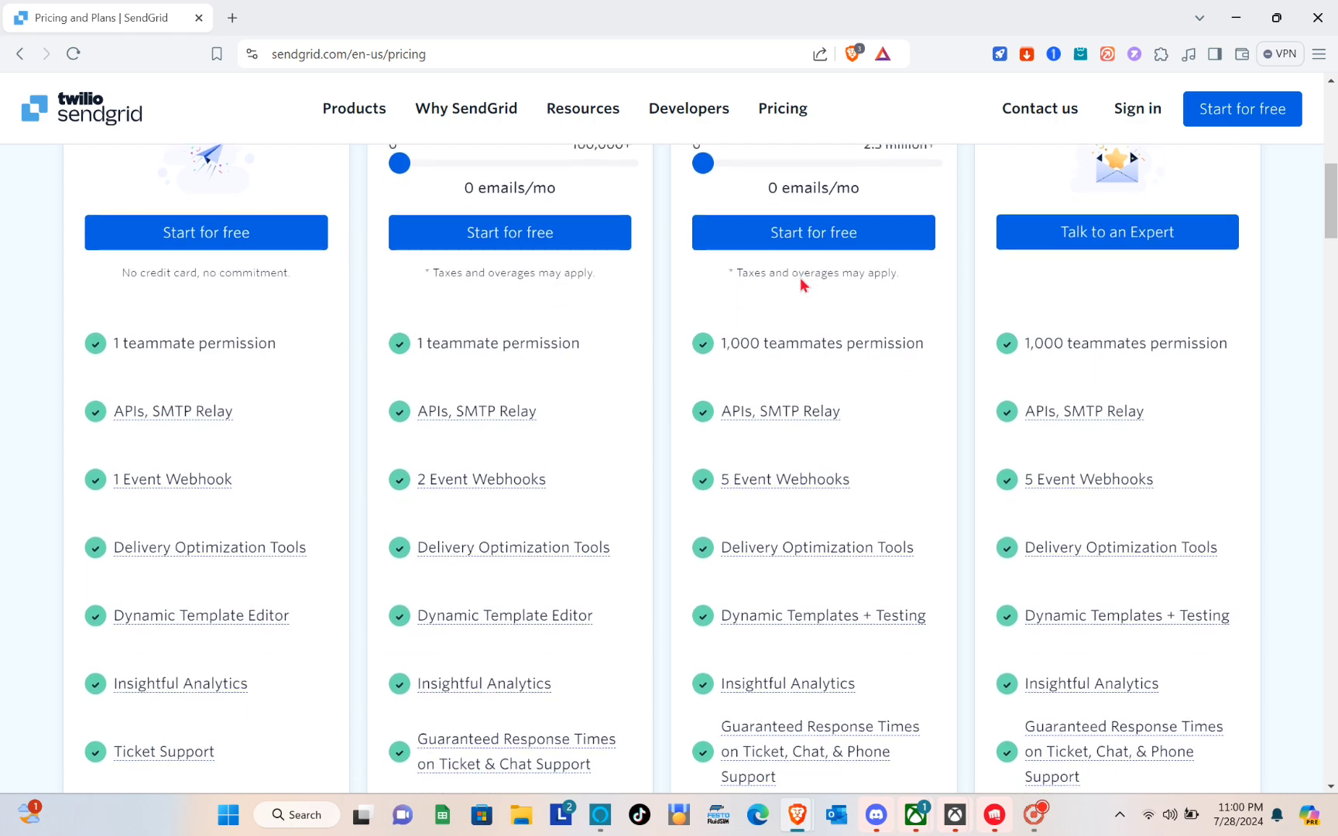
scroll(802, 285, "down", 3)
scroll(802, 285, "down", 4)
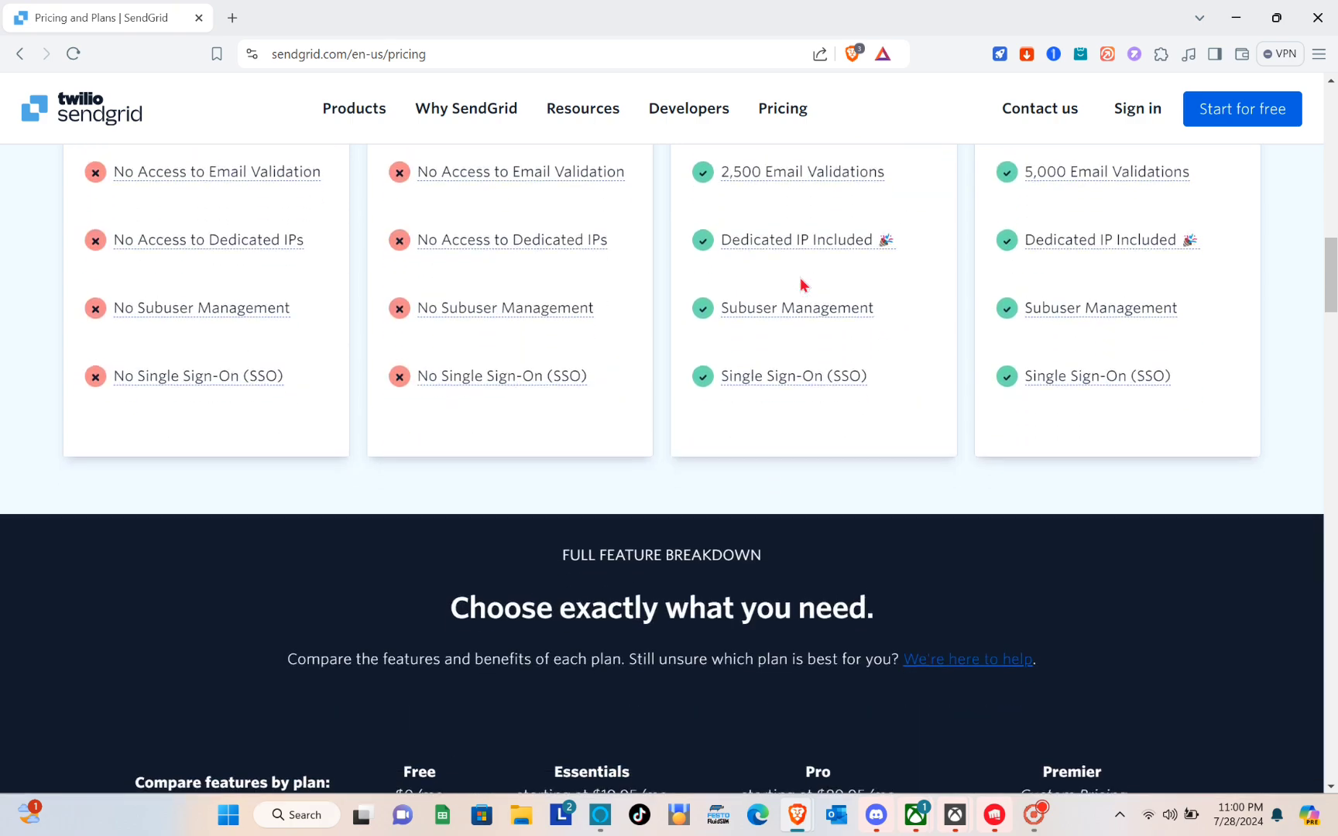
scroll(802, 285, "up", 3)
scroll(803, 285, "down", 1)
scroll(803, 285, "down", 2)
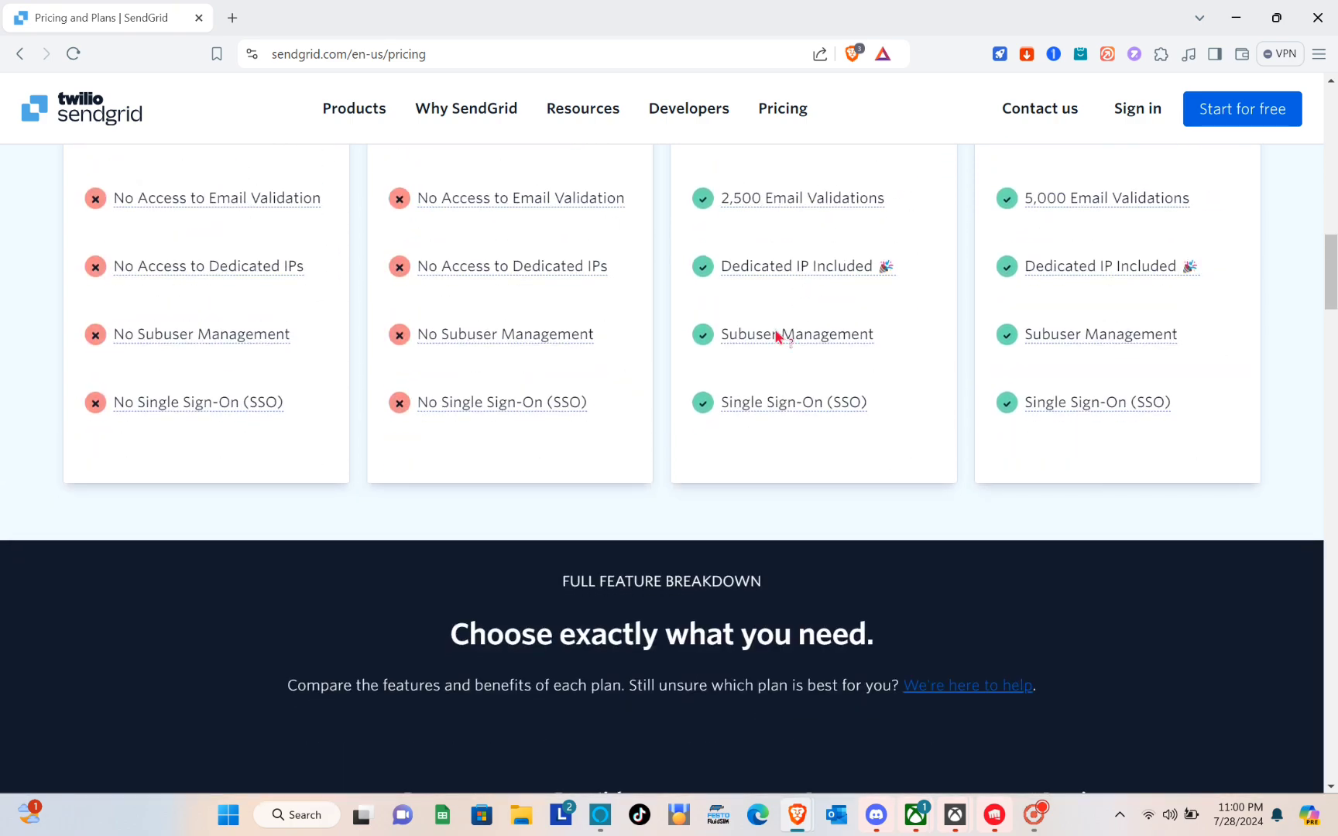
scroll(780, 335, "up", 8)
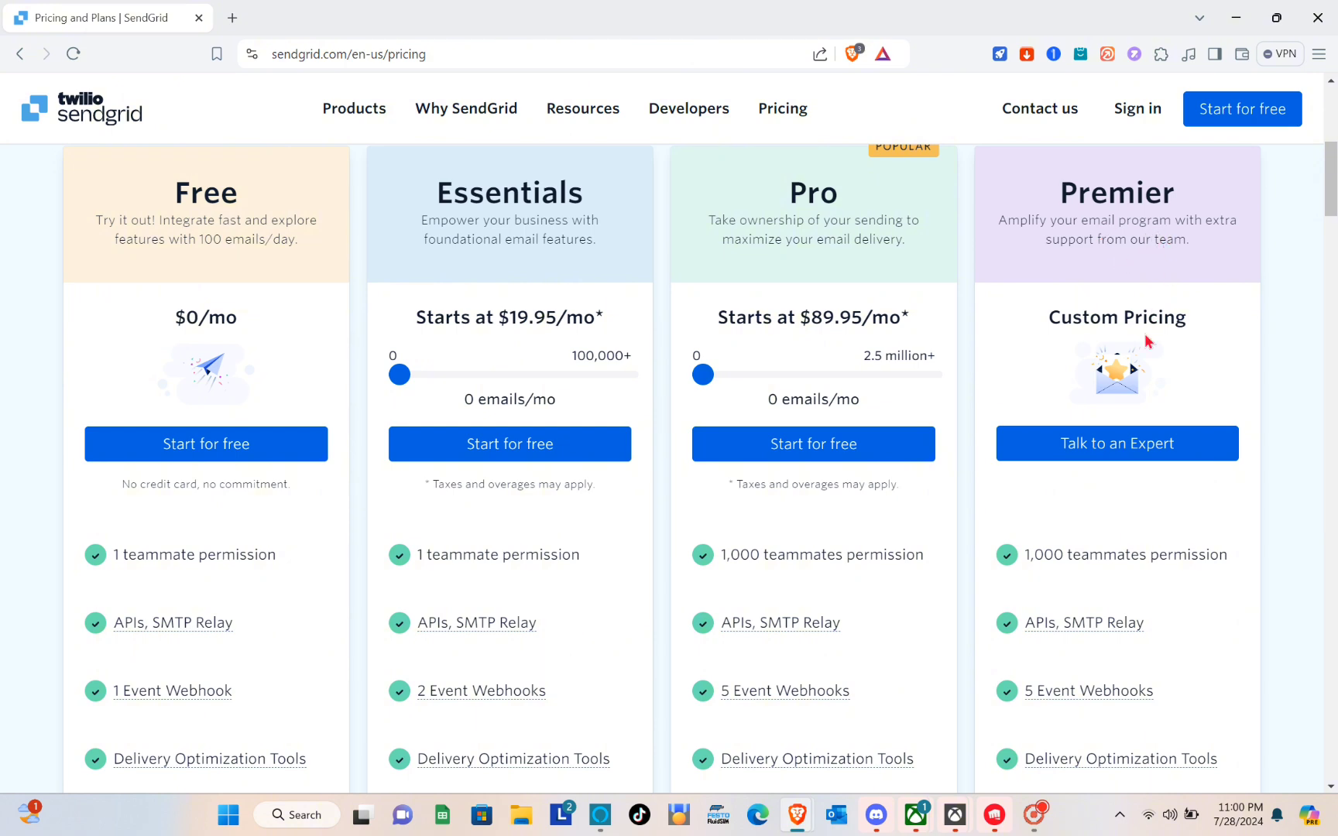
scroll(1147, 341, "down", 2)
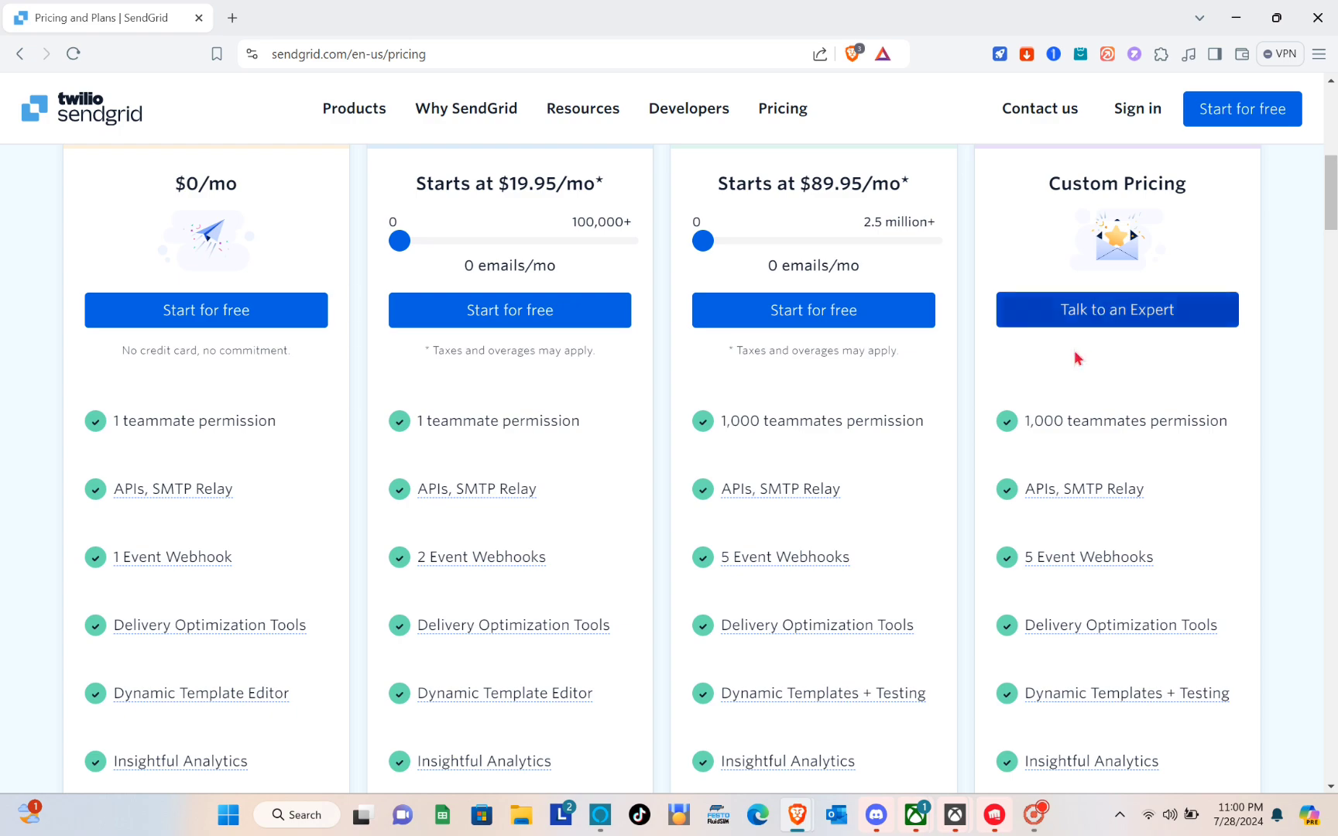
scroll(1082, 358, "down", 7)
scroll(1081, 358, "down", 3)
scroll(1082, 358, "up", 18)
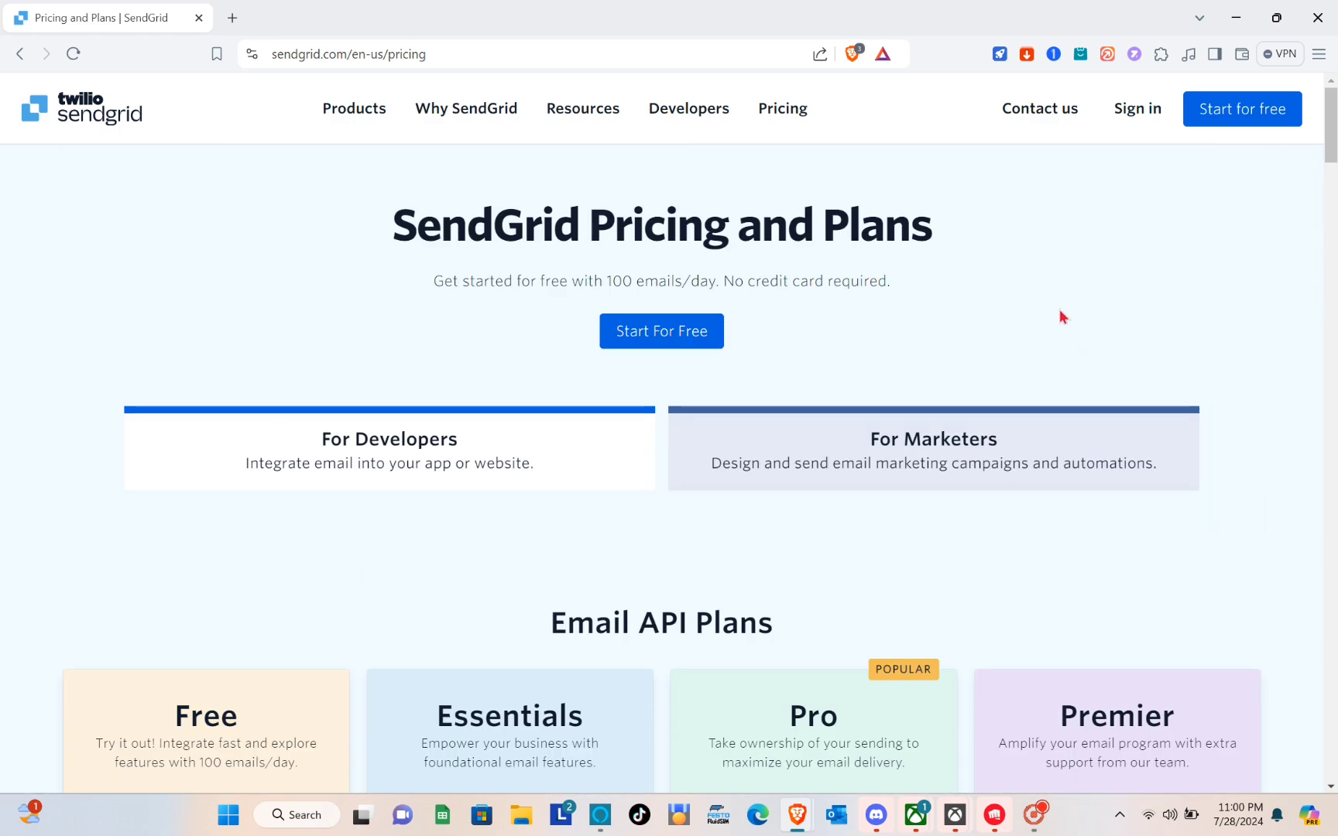
scroll(624, 559, "down", 8)
scroll(334, 492, "up", 5)
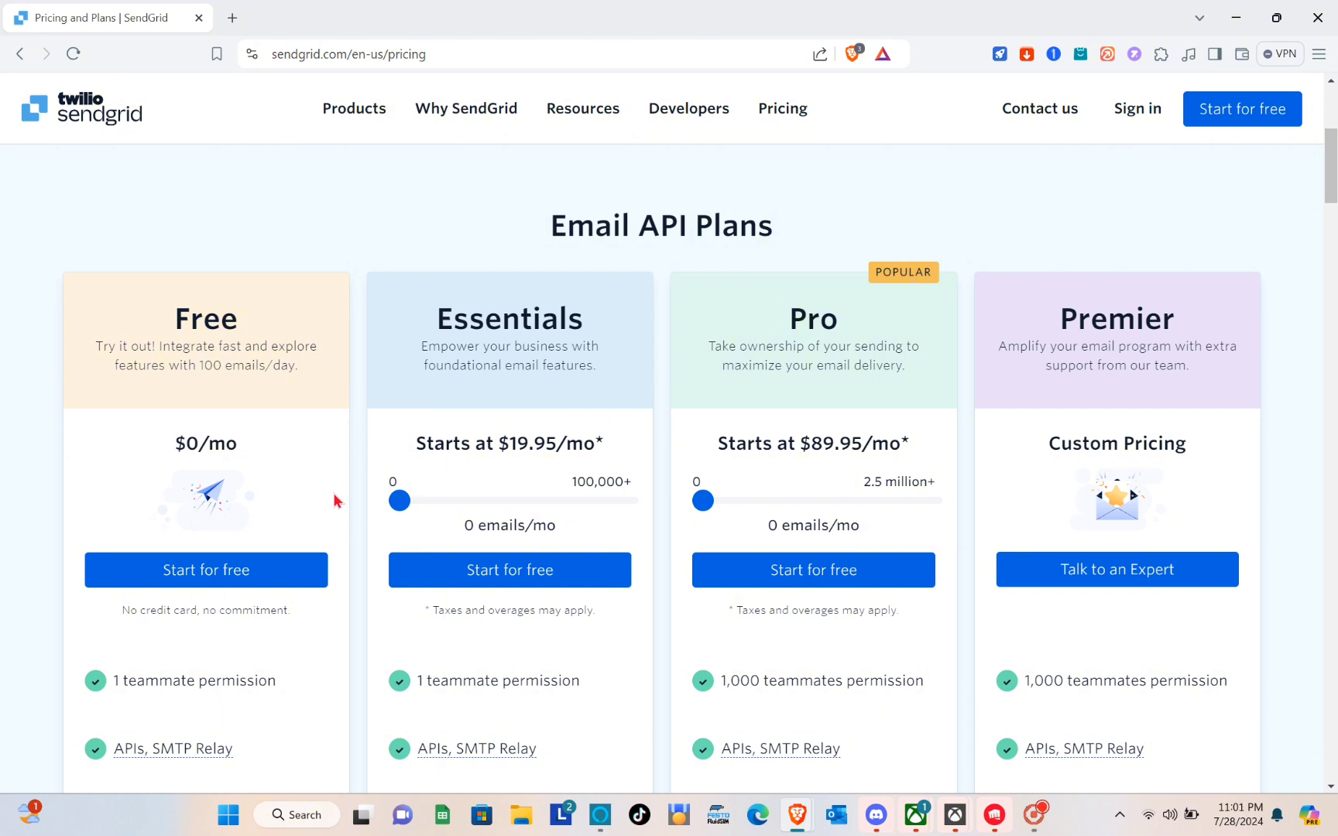
Start a Free plan sign-up using a Google account
left_click(191, 586)
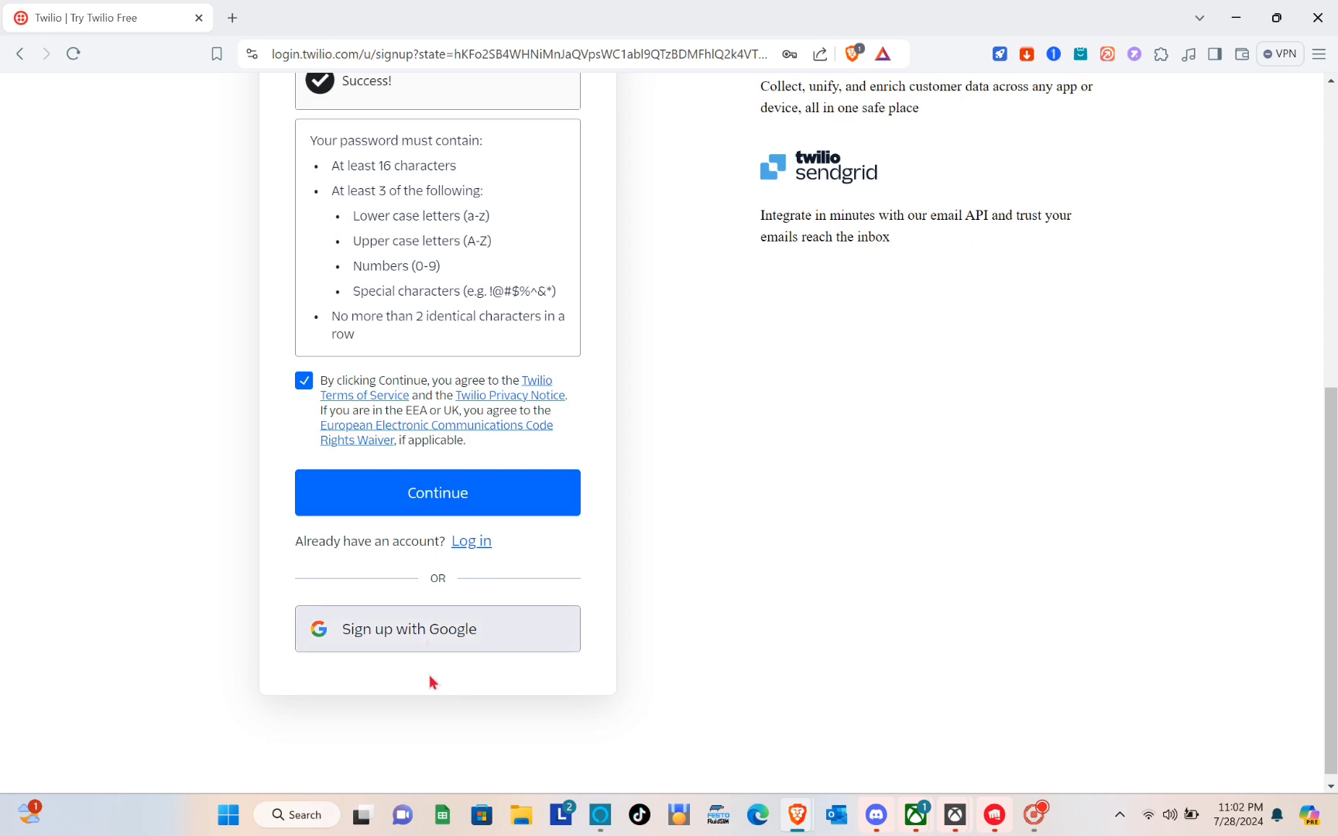
left_click(443, 644)
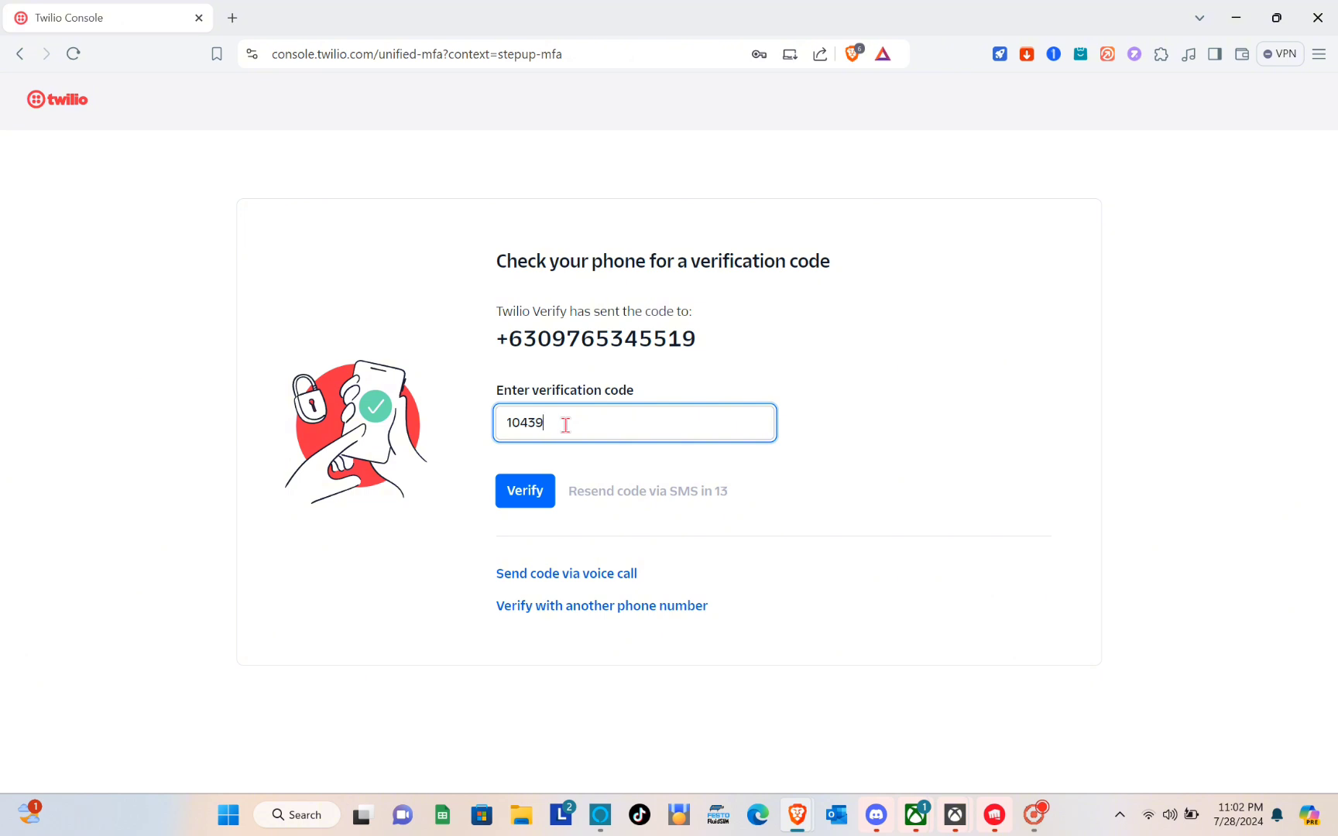
Submit the phone verification code, confirm it, and copy the recovery code
left_click(534, 494)
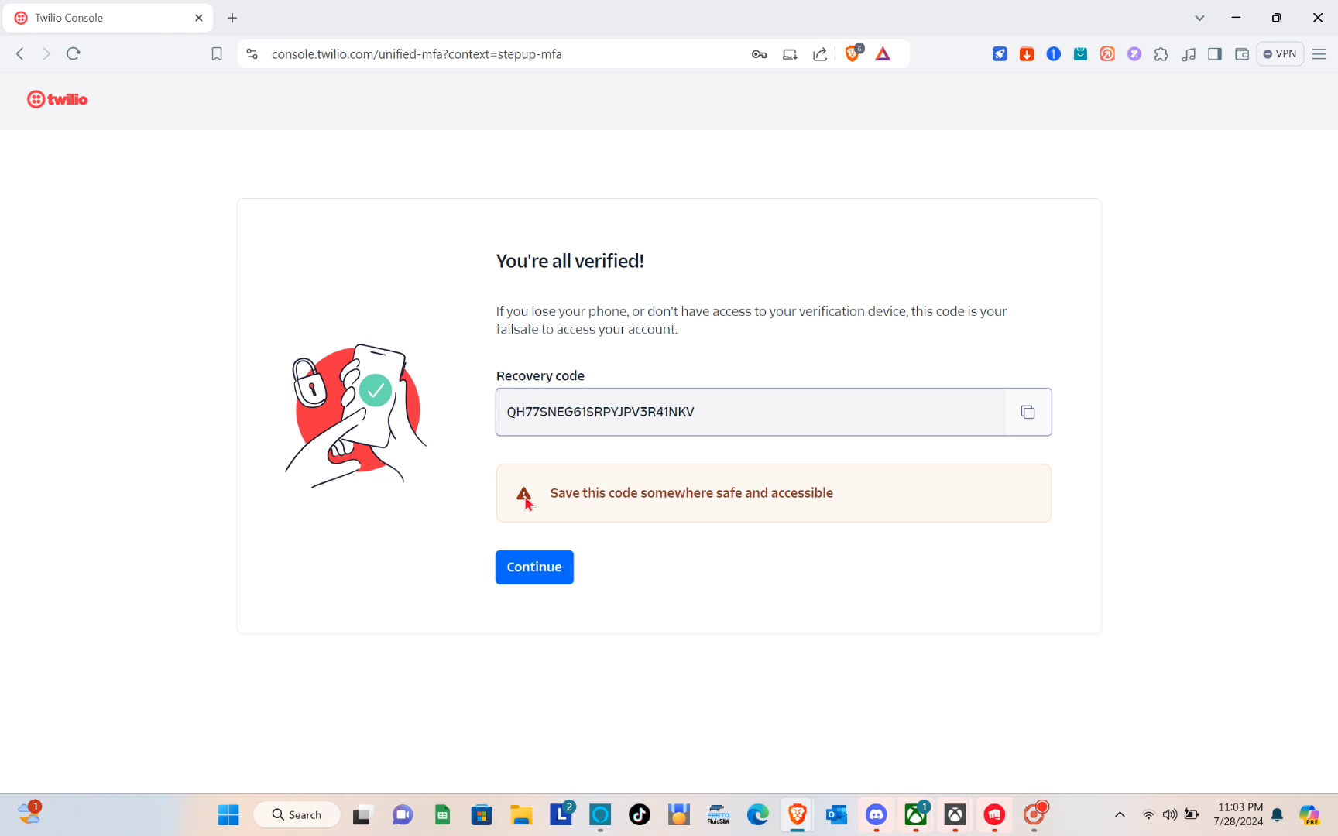
left_click(543, 571)
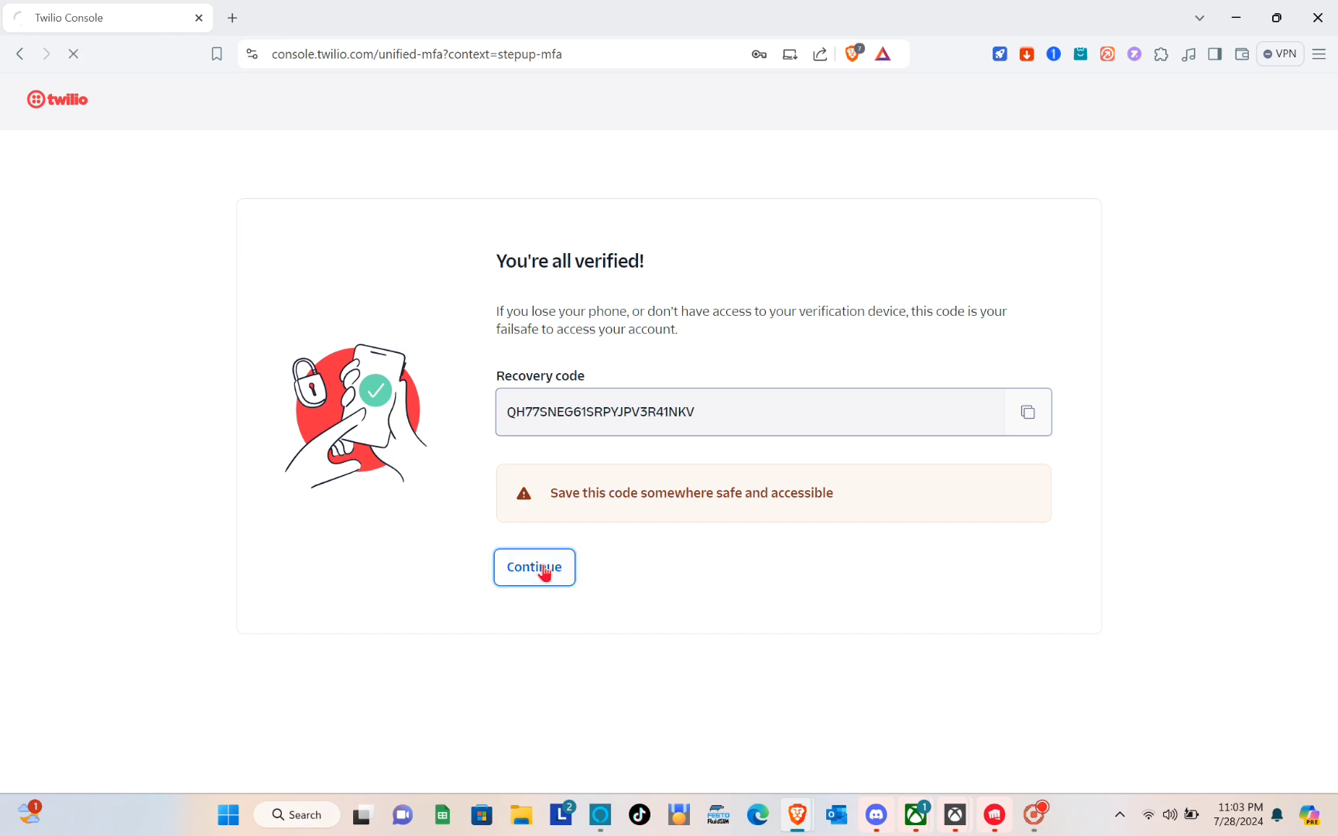
left_click(1030, 414)
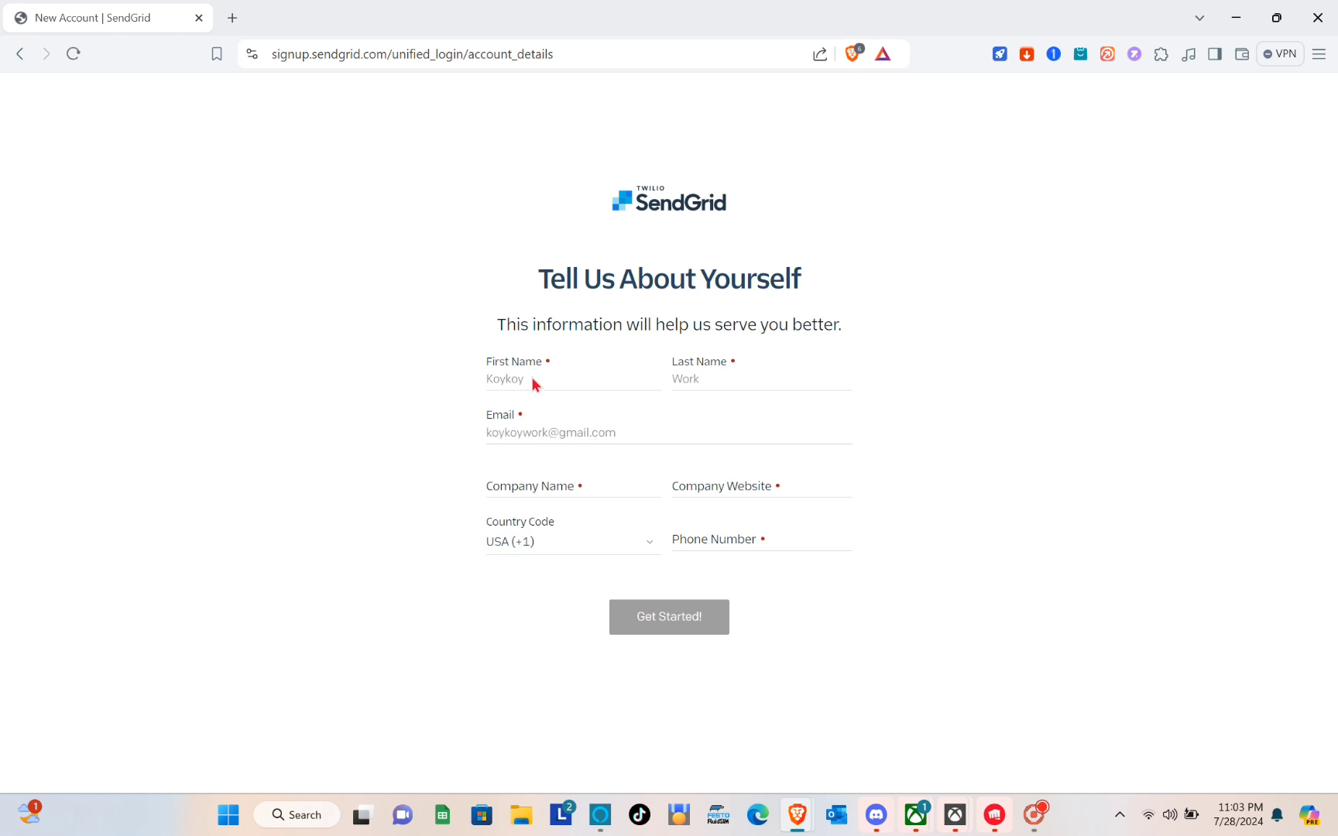
Submit account details: Freelance company and website, Philippines (+63) code, and the phone number
left_click(593, 482)
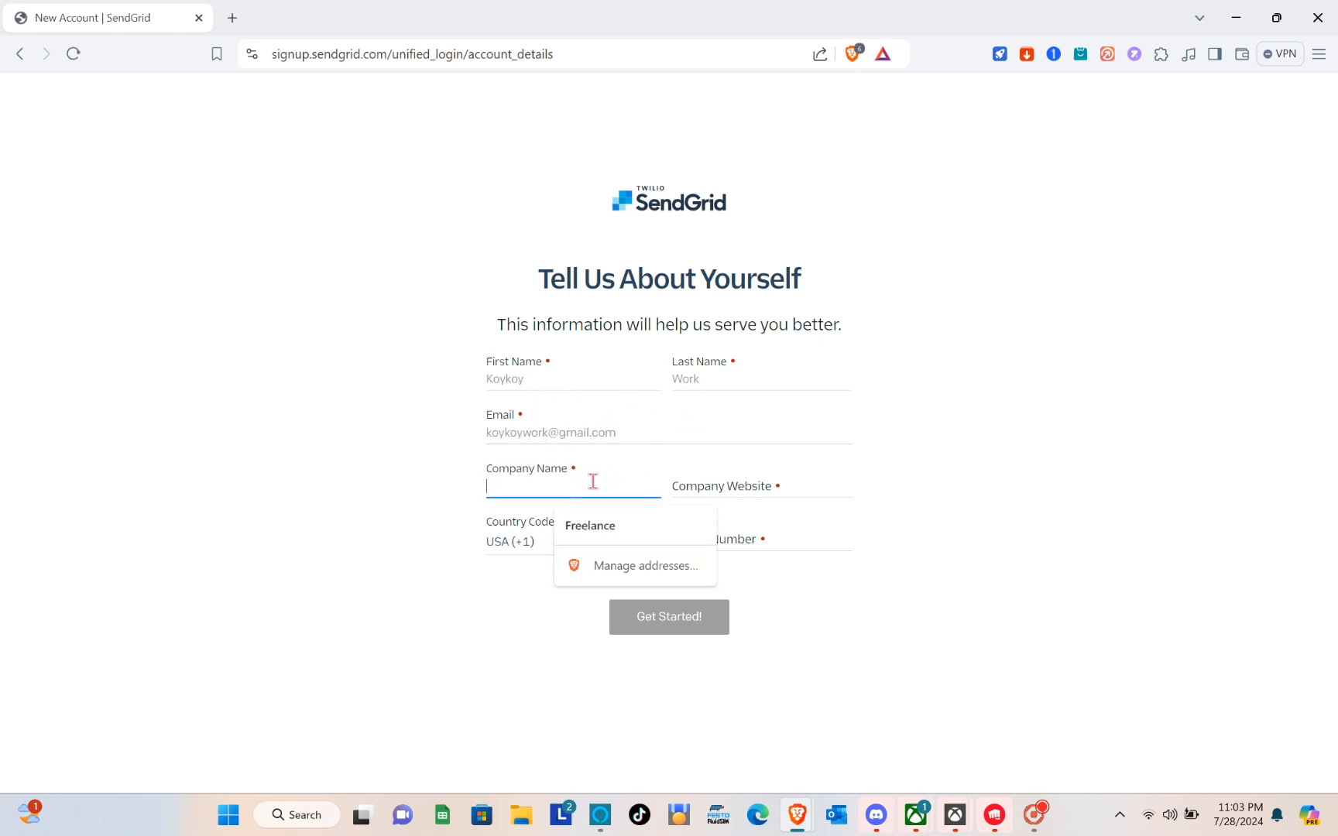
left_click(605, 527)
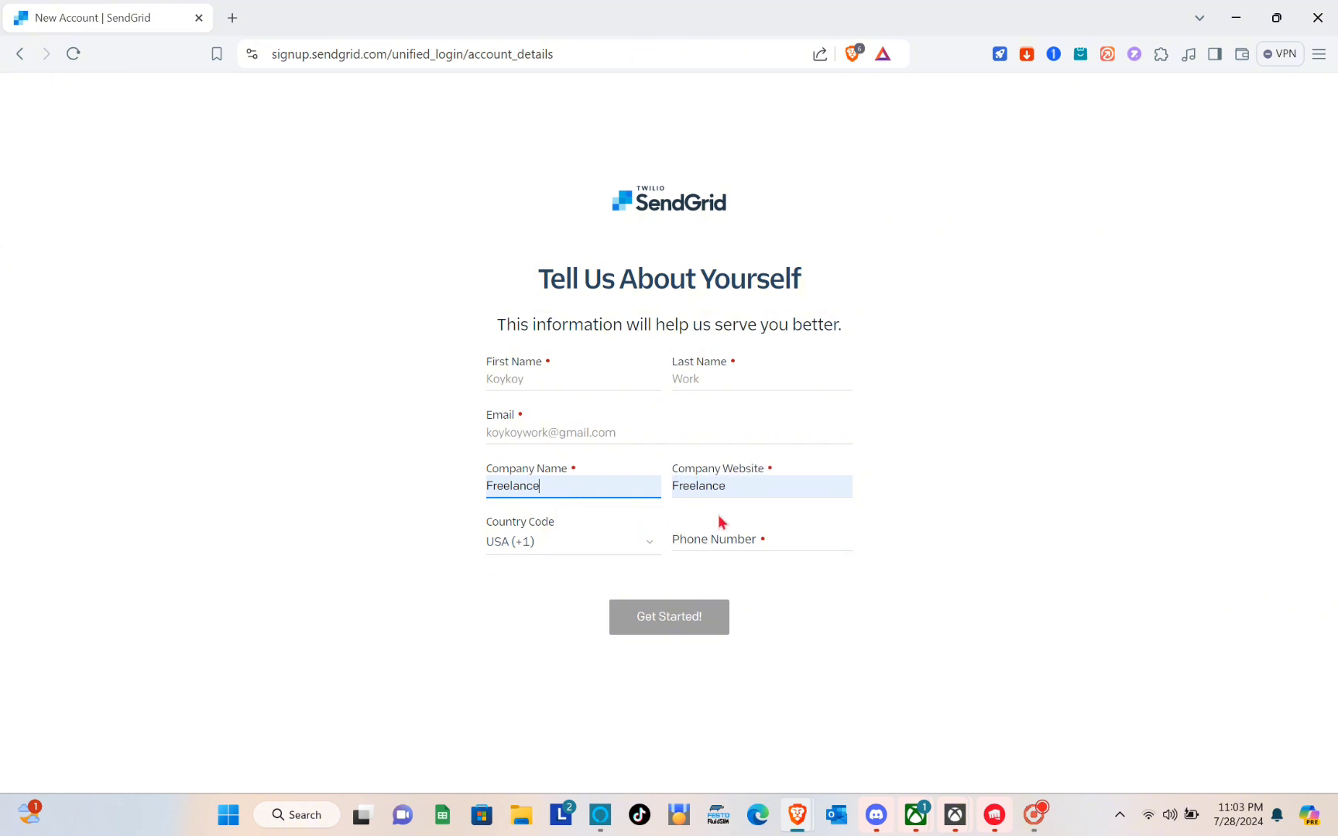
left_click(586, 551)
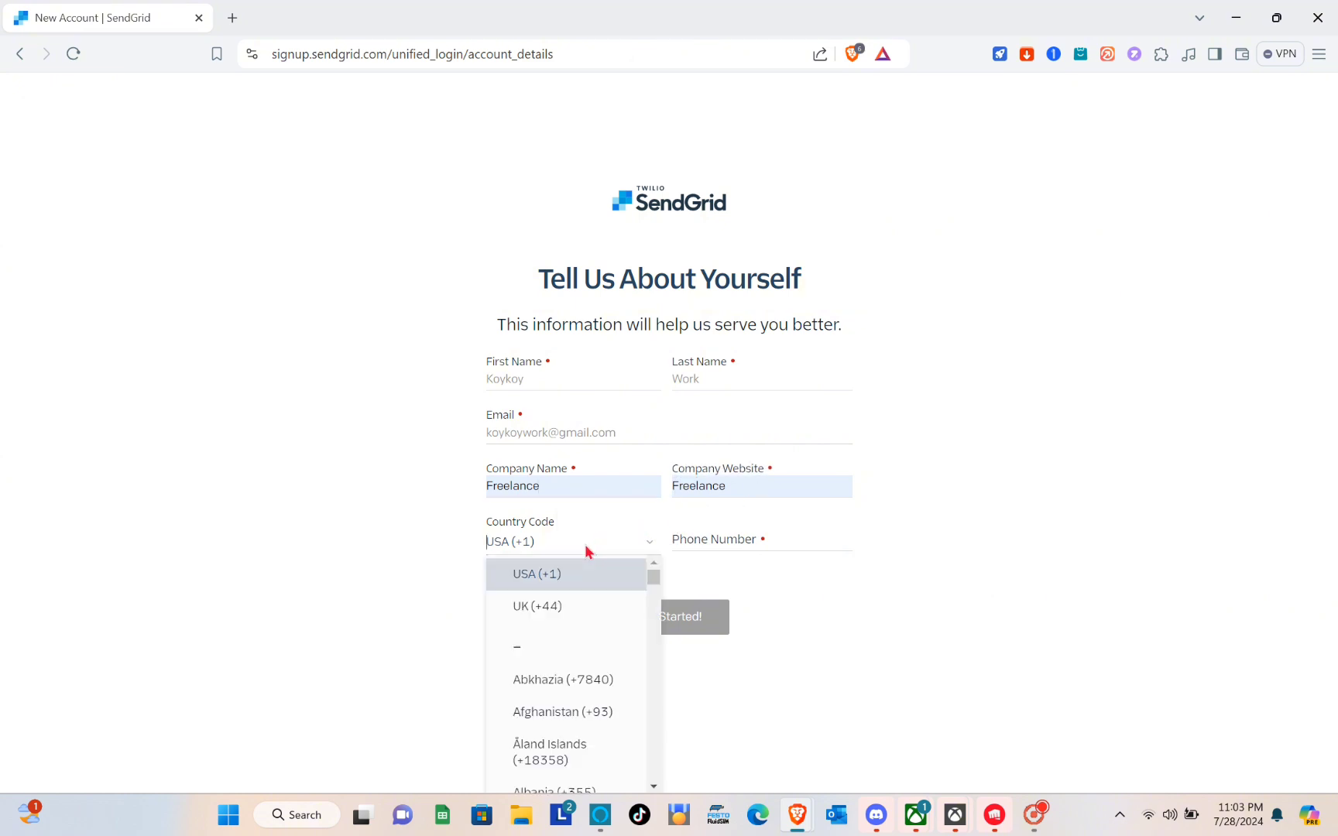
type("phi")
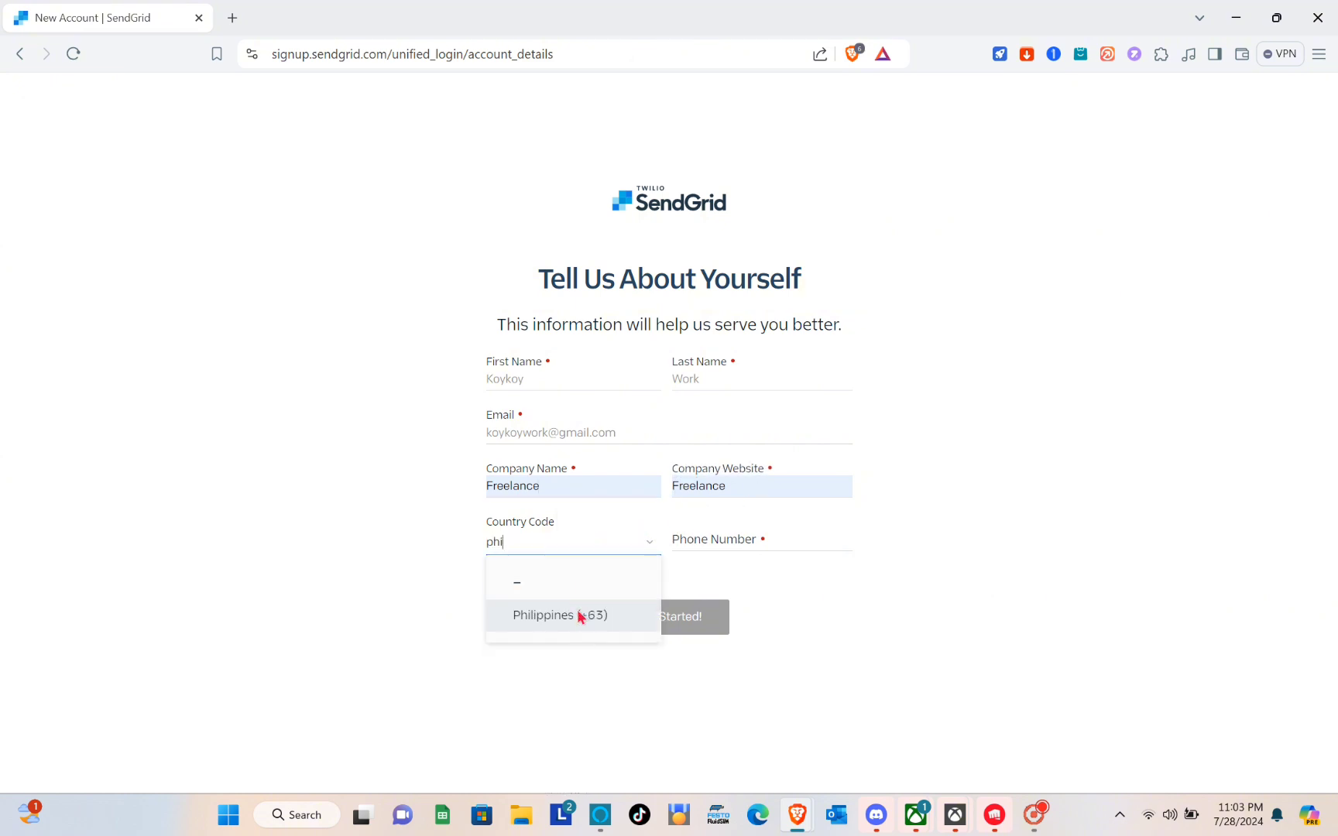
left_click(580, 616)
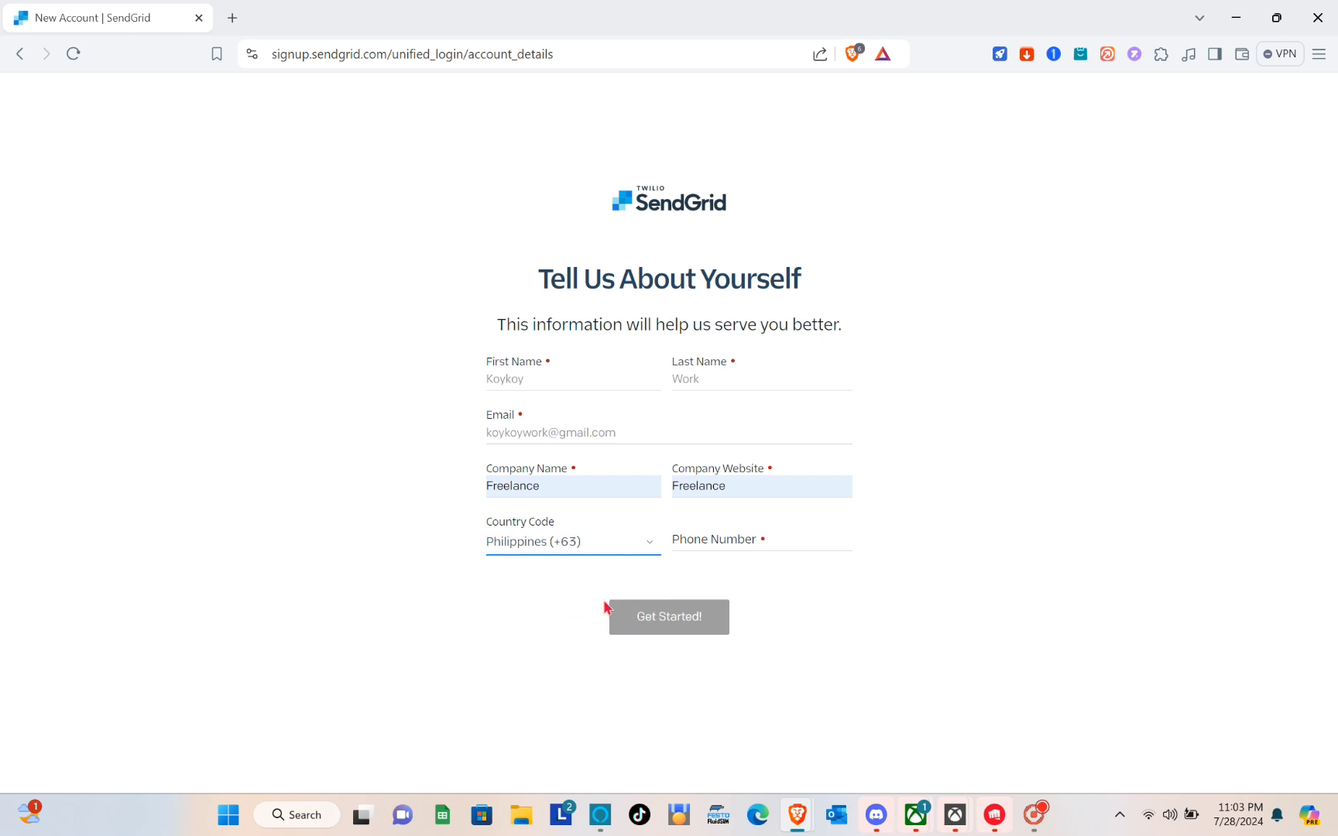
left_click(714, 540)
left_click(687, 624)
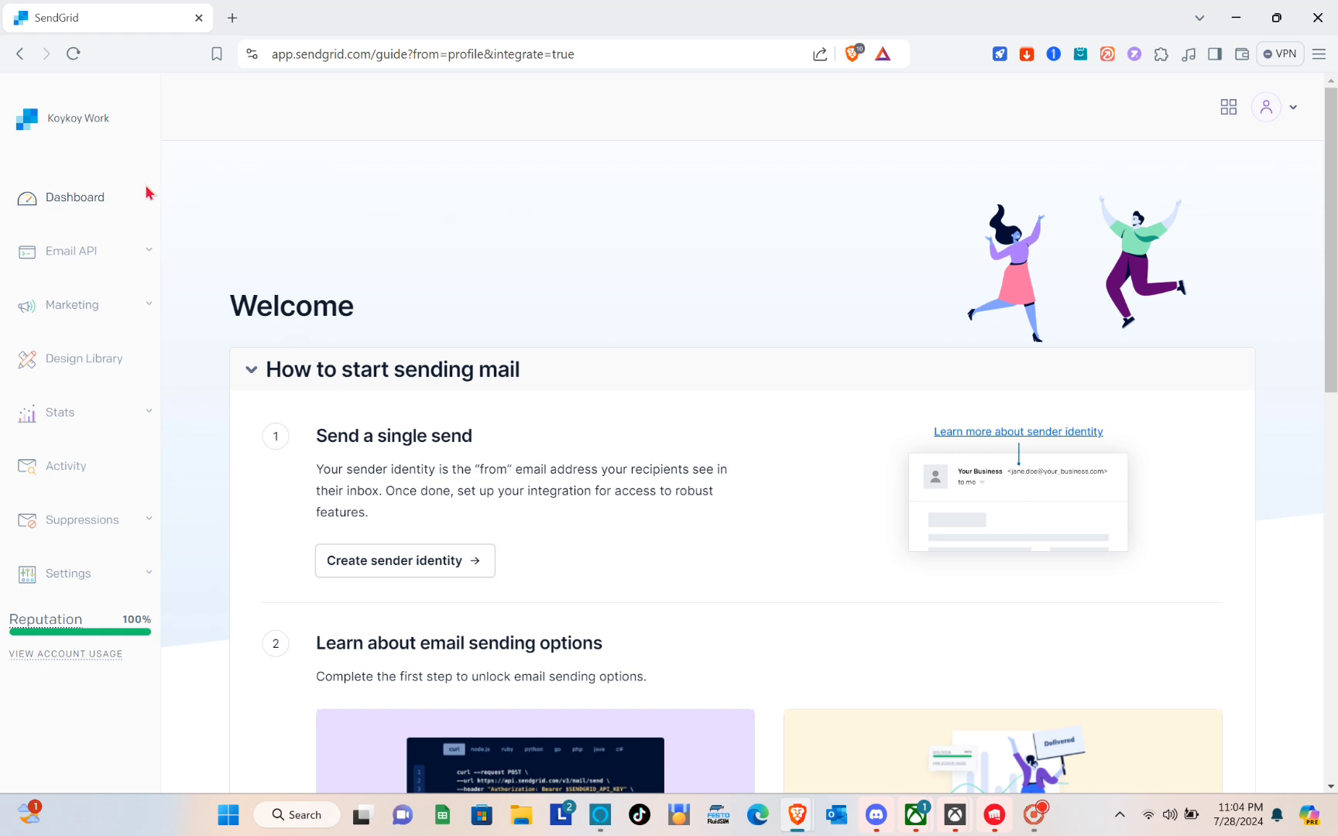
Review the dashboard's Welcome guide, then expand Email API in the sidebar
left_click(67, 207)
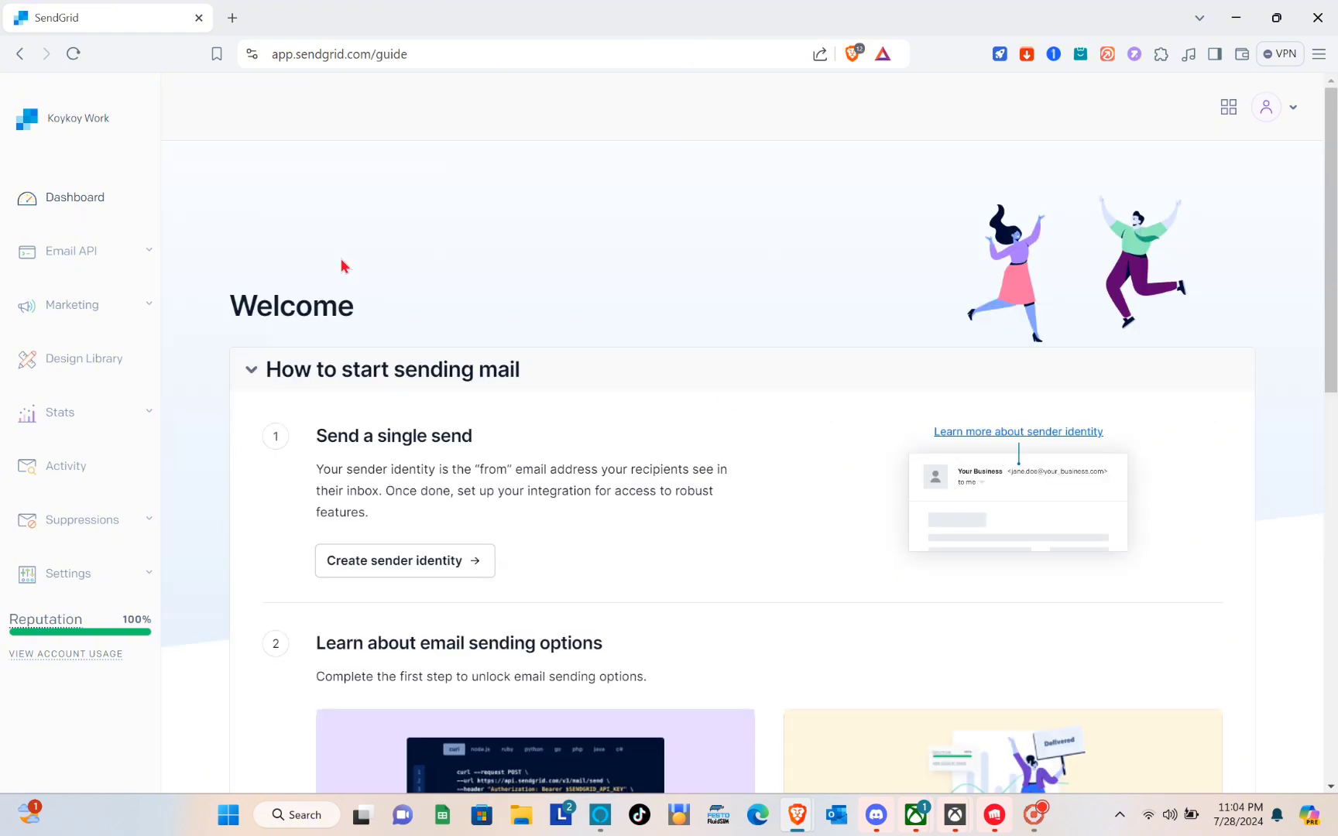
scroll(340, 266, "down", 2)
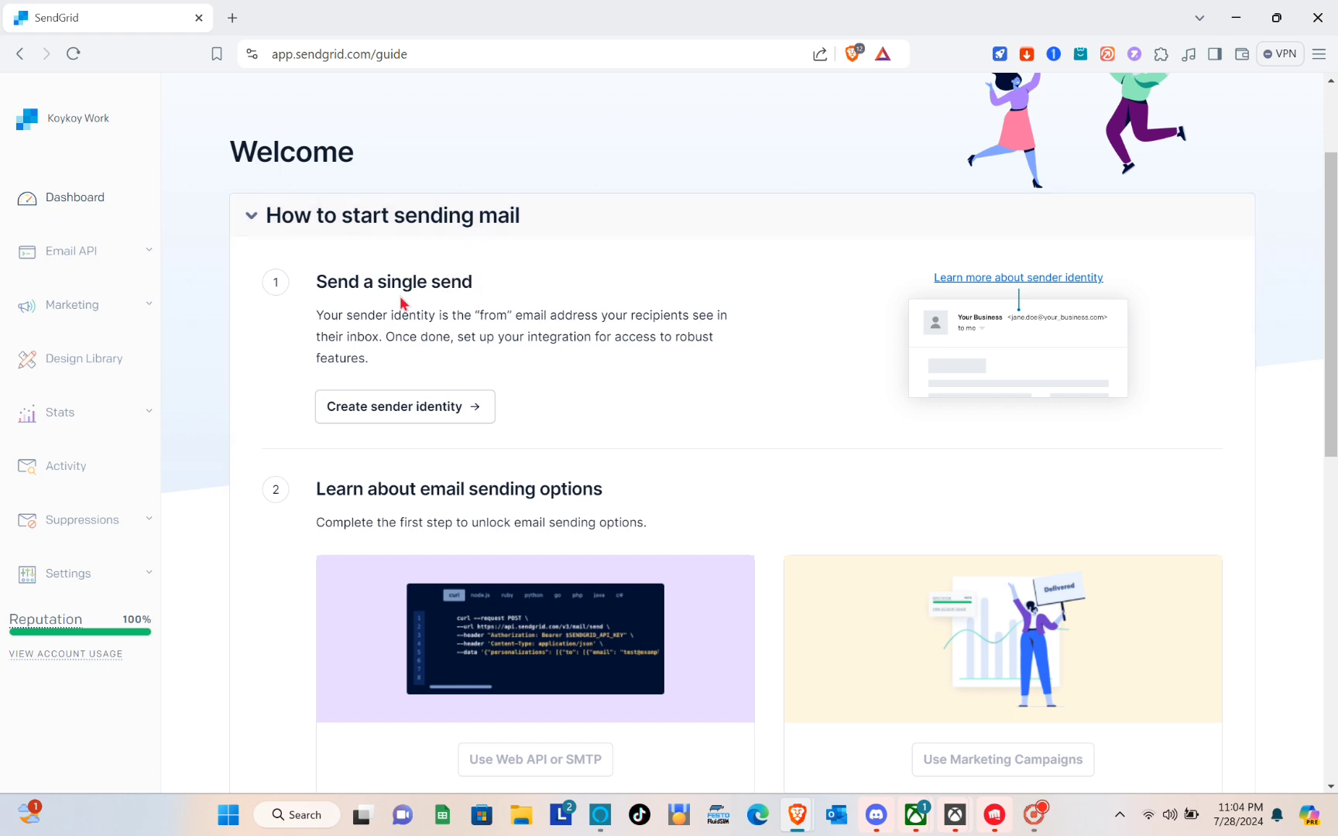
scroll(395, 313, "down", 2)
scroll(397, 313, "up", 1)
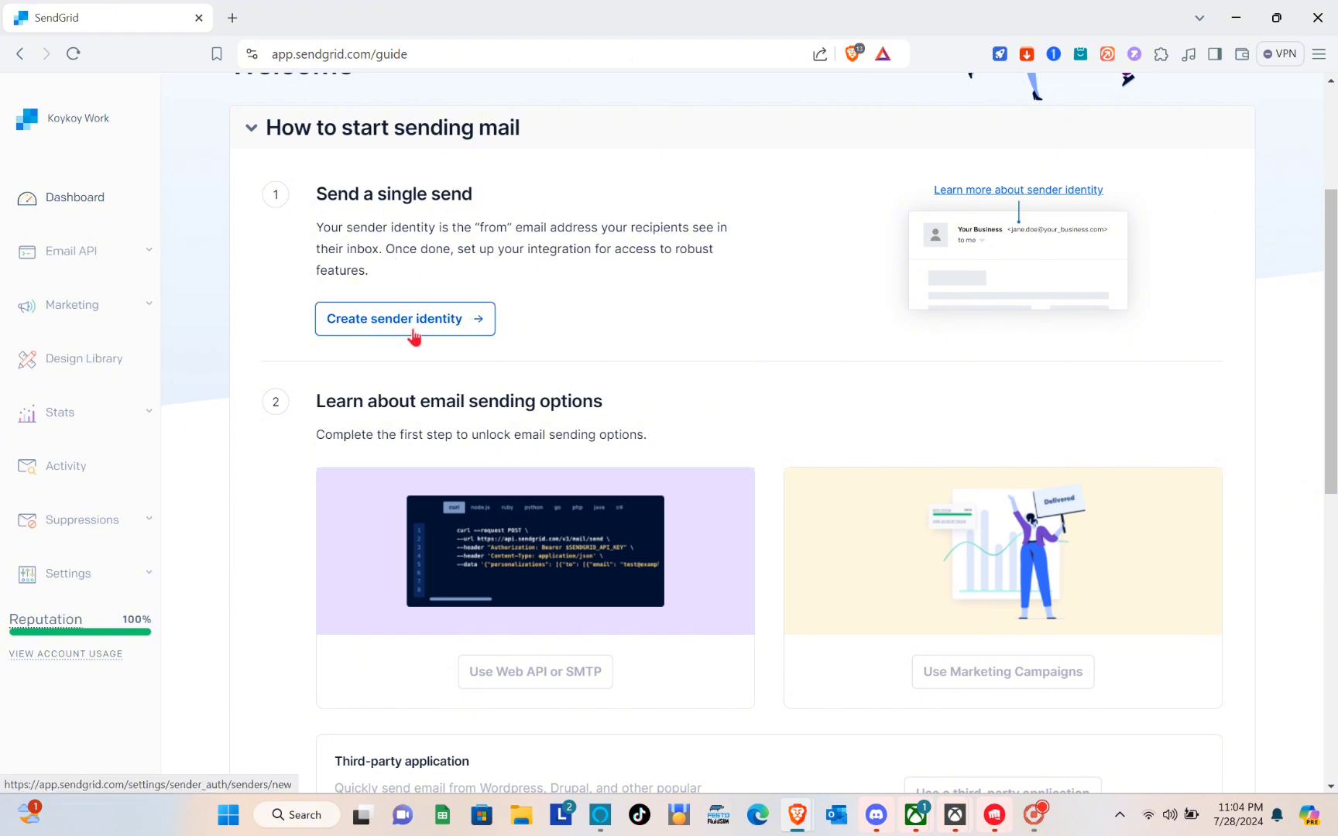
scroll(358, 340, "down", 8)
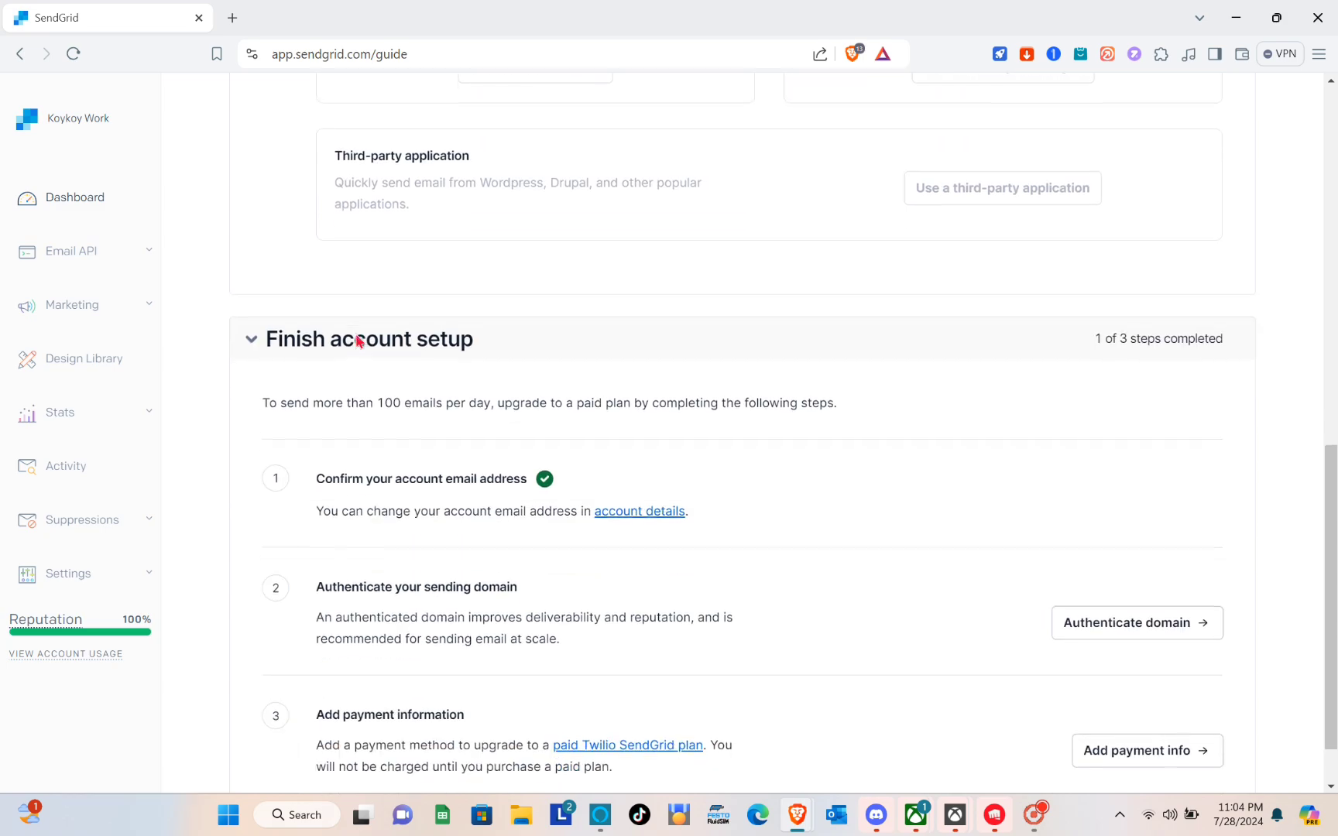
scroll(354, 335, "up", 10)
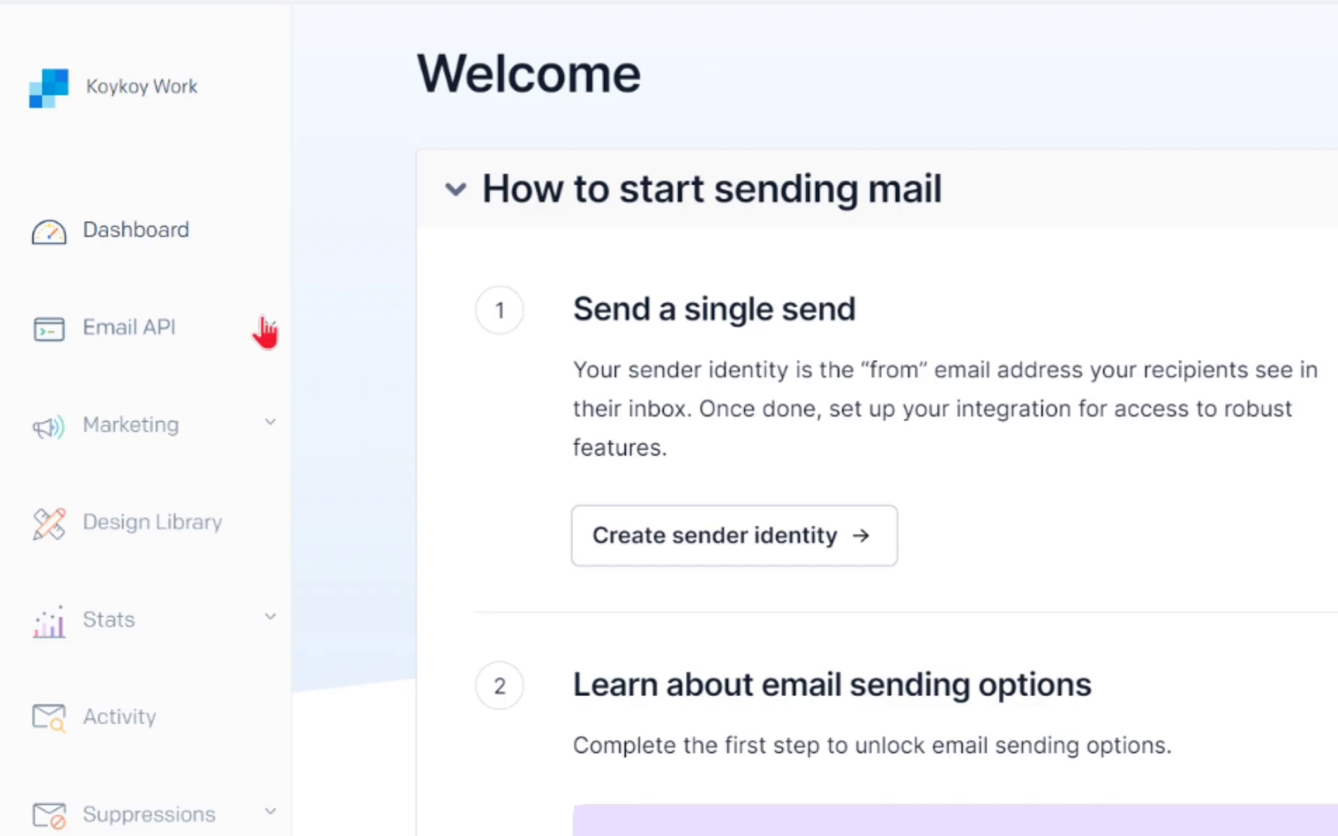
left_click(266, 331)
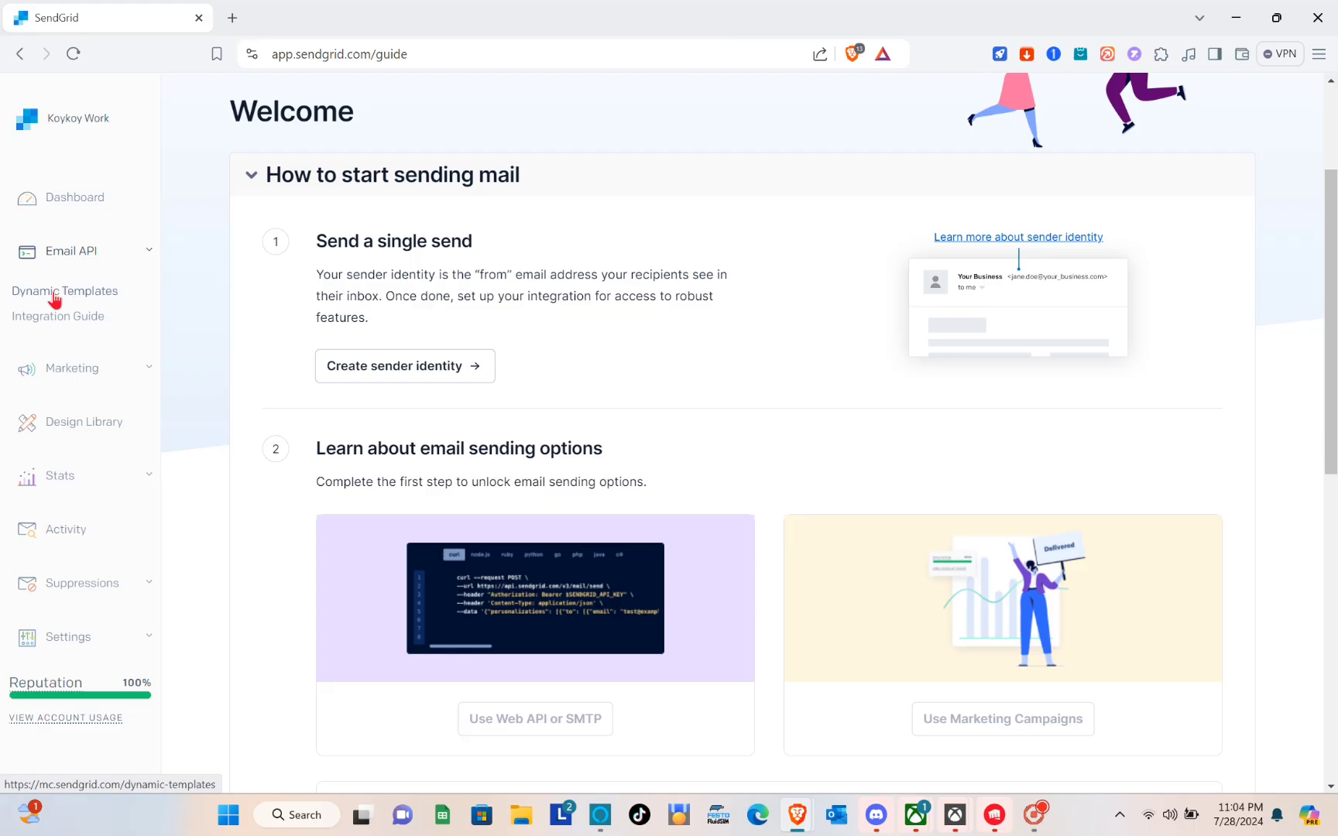
Create a dynamic template named 'Koy' and expand its row to show the template ID
left_click(97, 403)
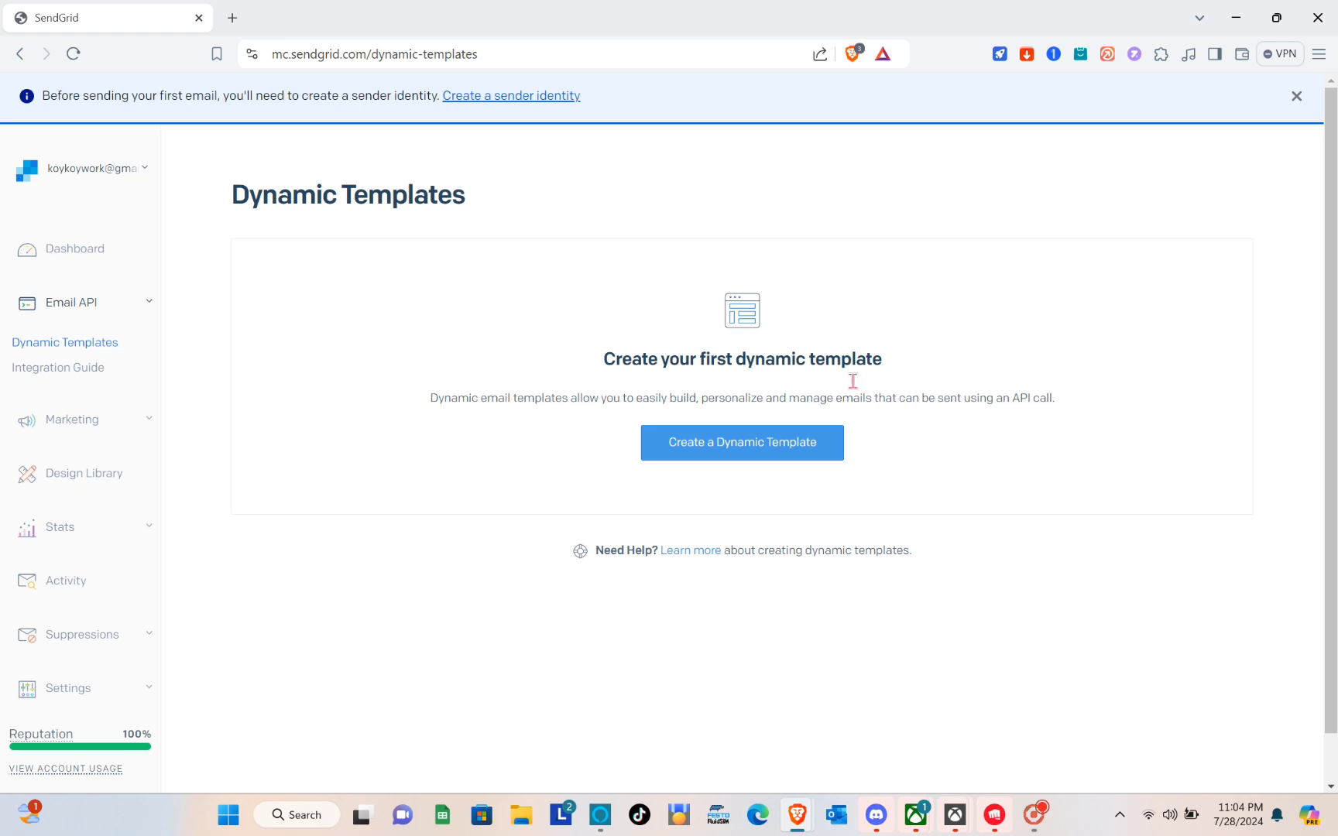
left_click(705, 450)
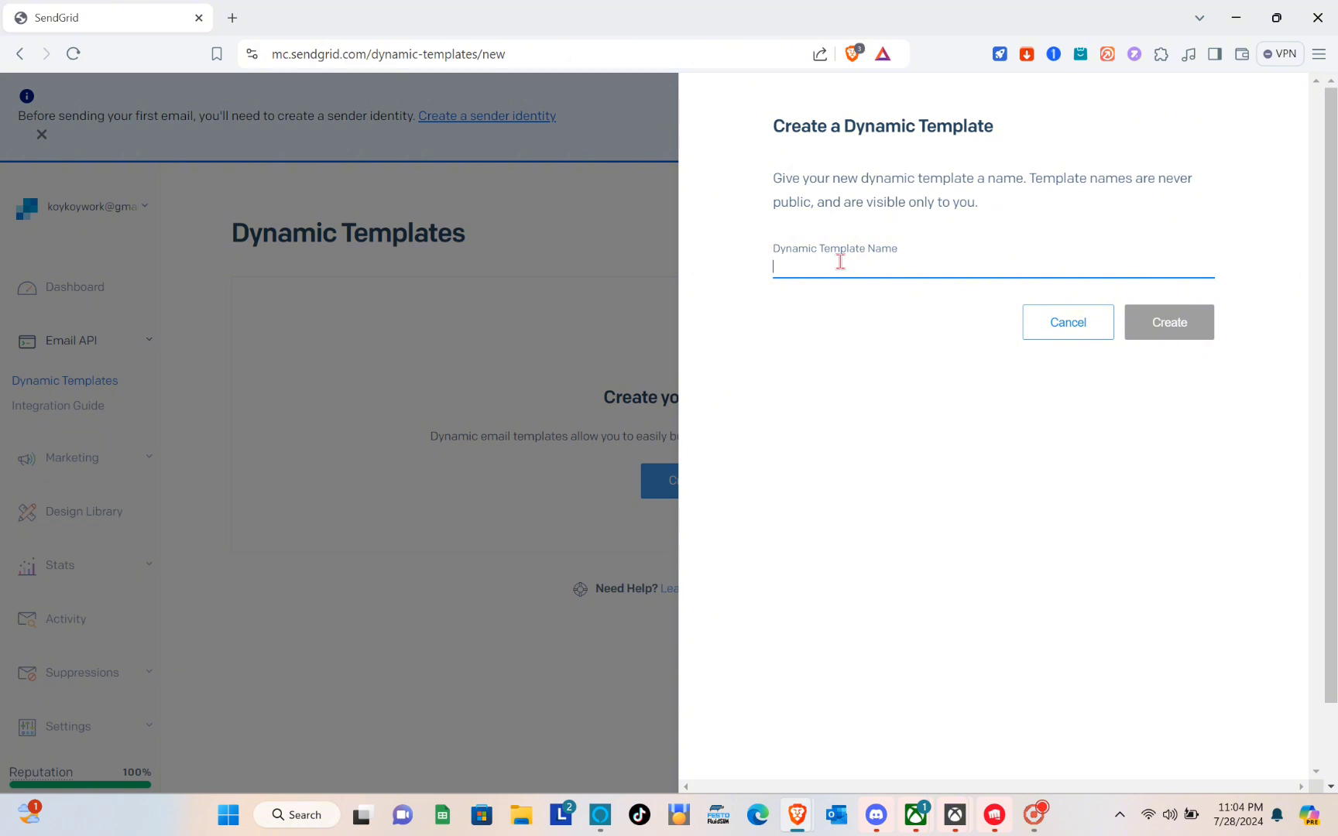
type("Koy")
left_click(1162, 320)
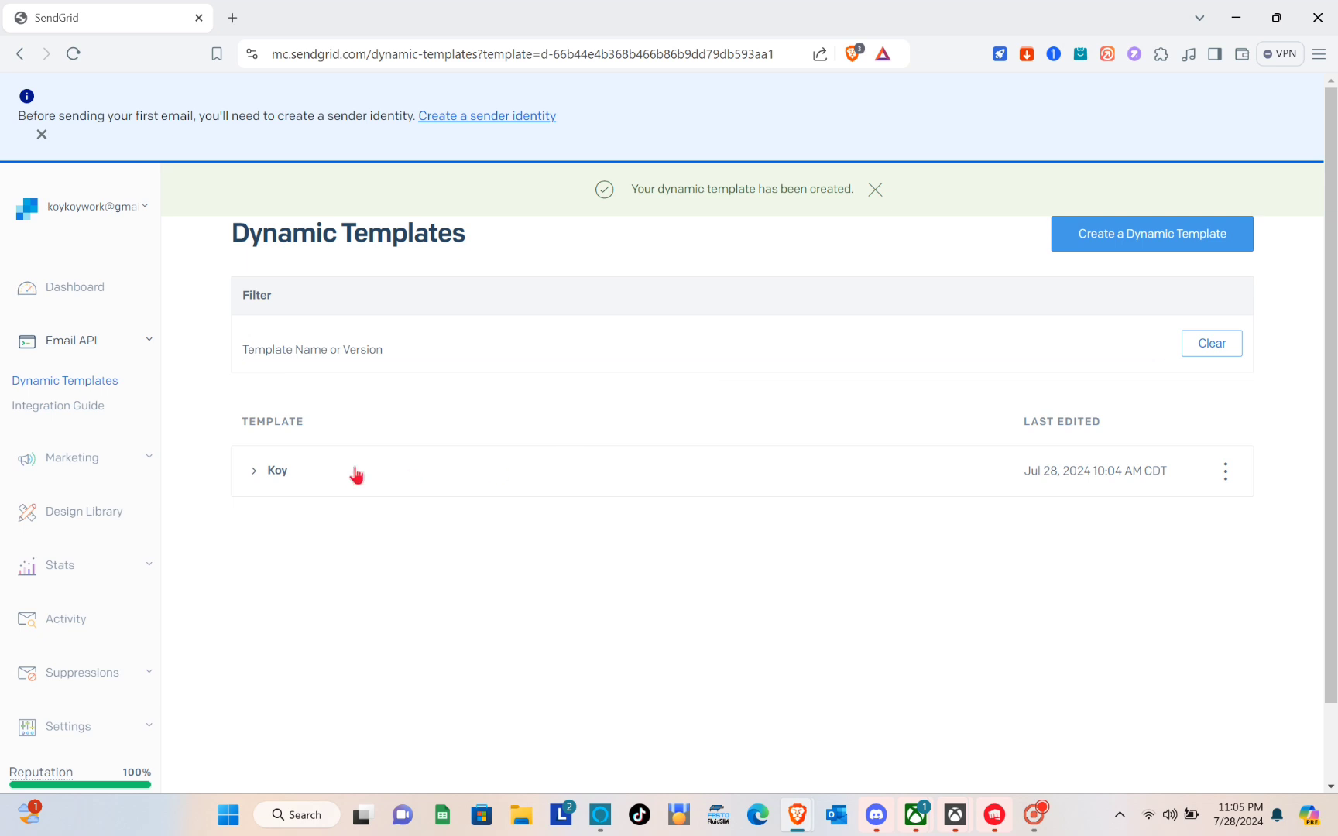
left_click(270, 474)
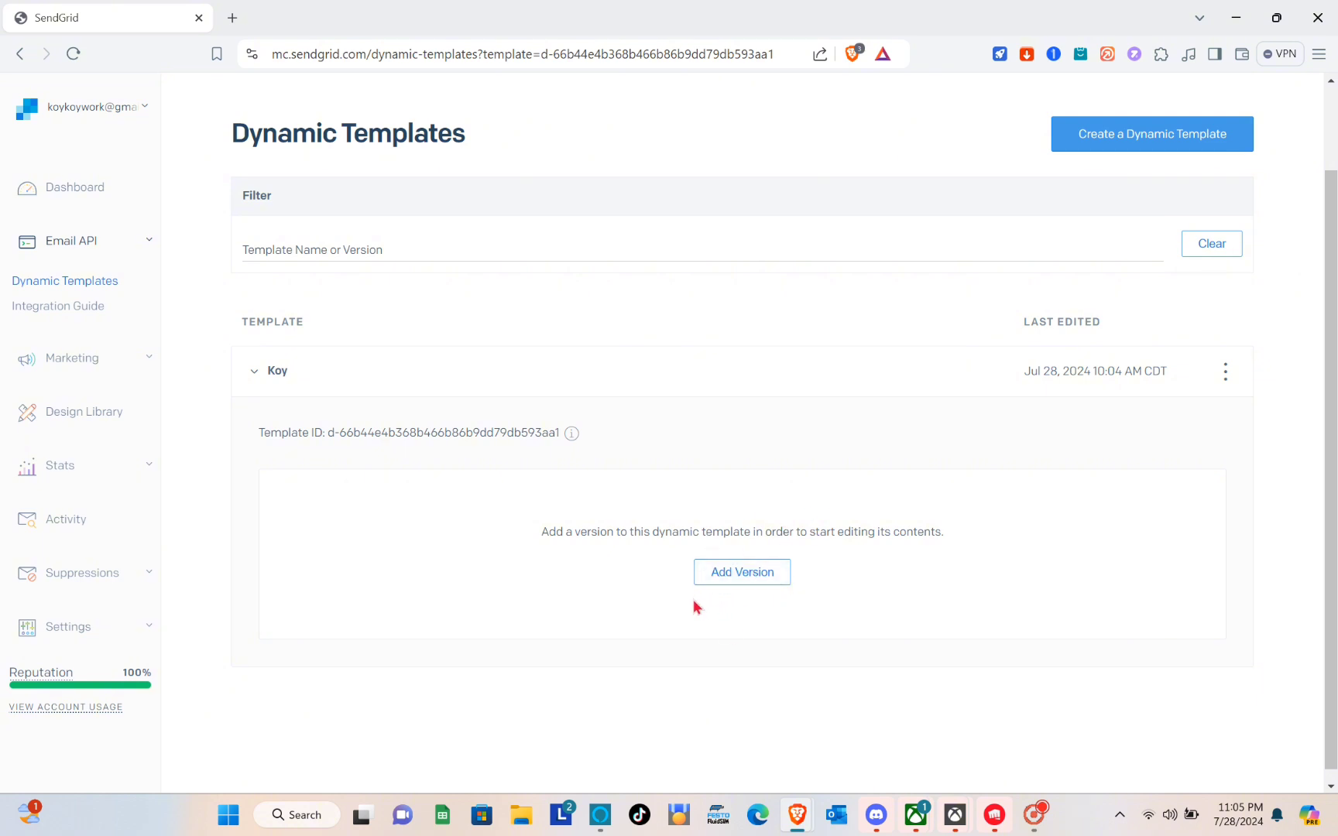
left_click(740, 573)
mouse_move(248, 448)
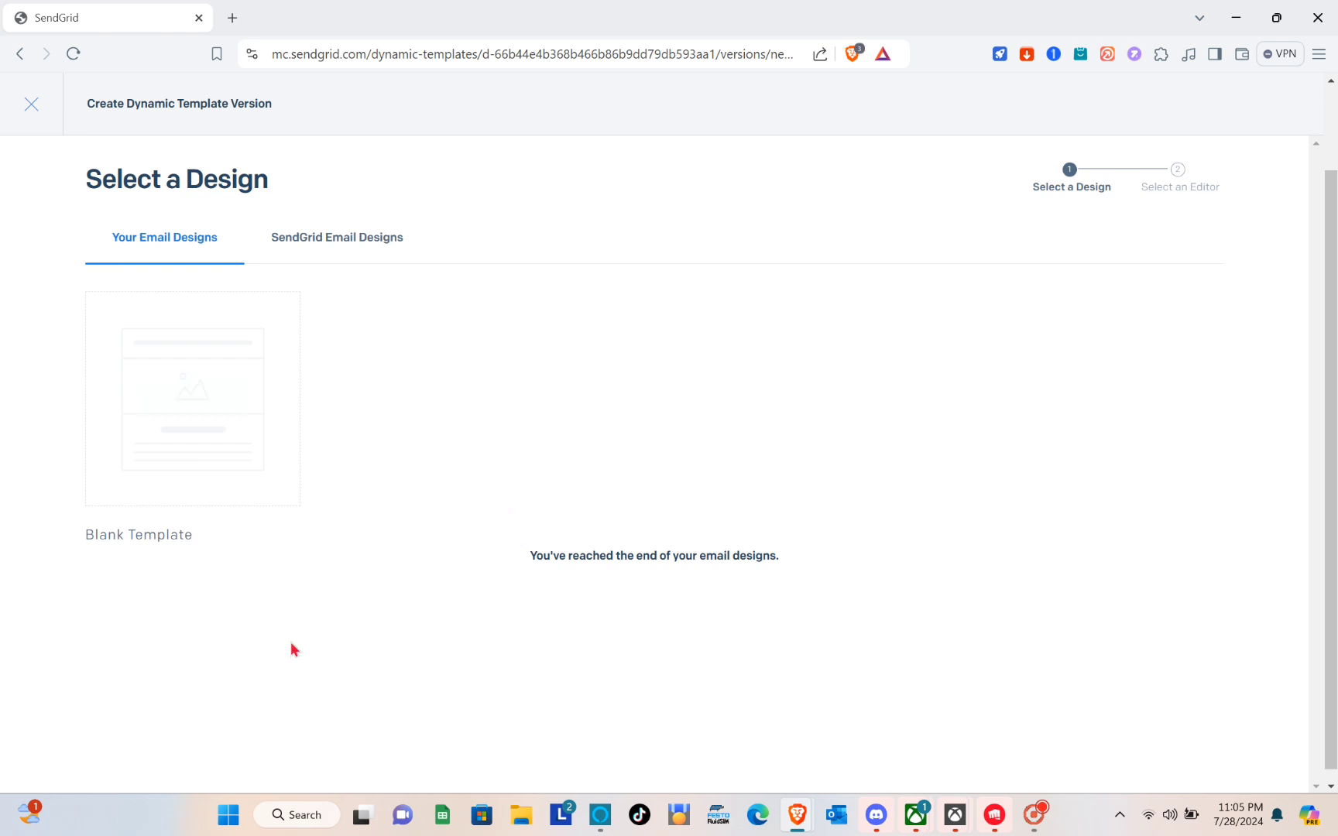
left_click(345, 250)
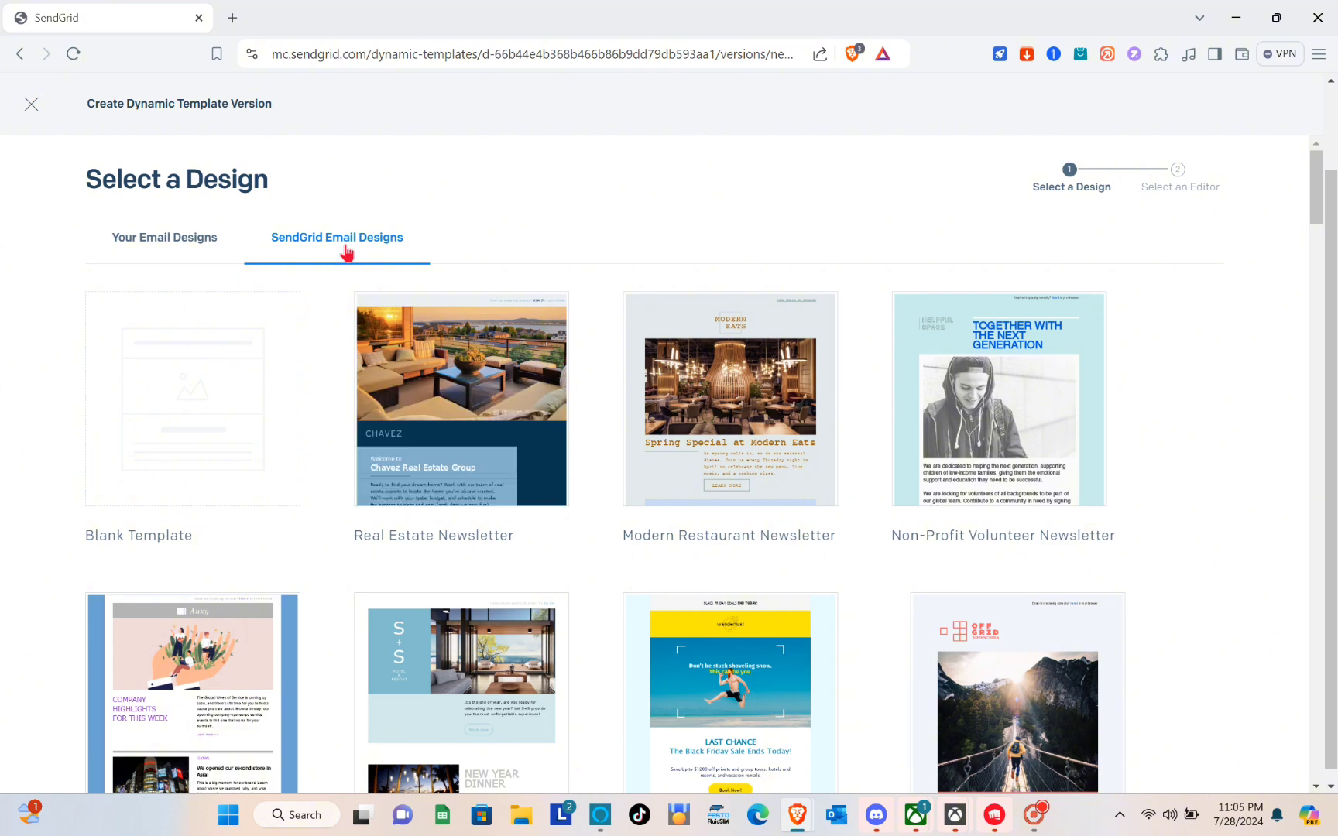
scroll(711, 427, "down", 10)
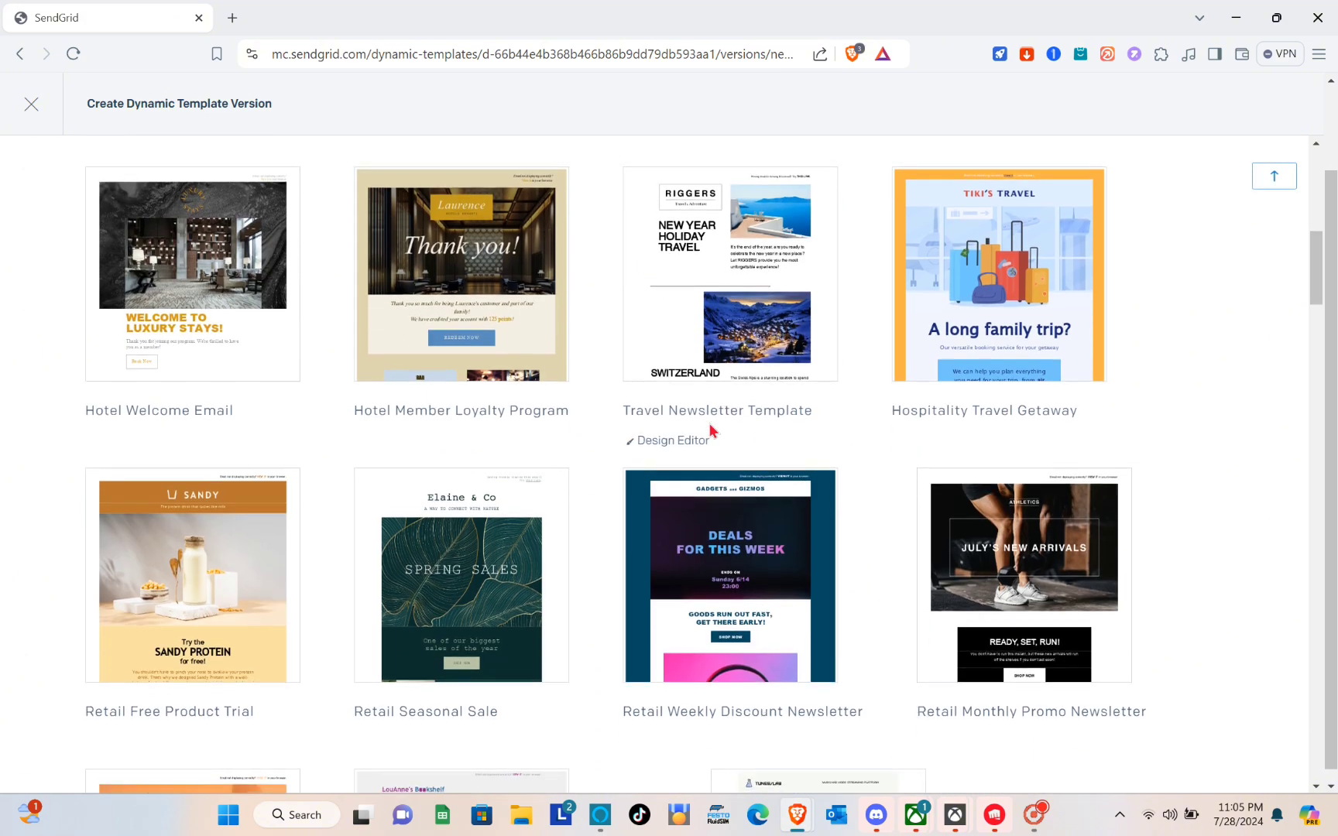
scroll(711, 427, "down", 3)
scroll(711, 427, "down", 4)
scroll(711, 427, "up", 4)
scroll(711, 427, "up", 12)
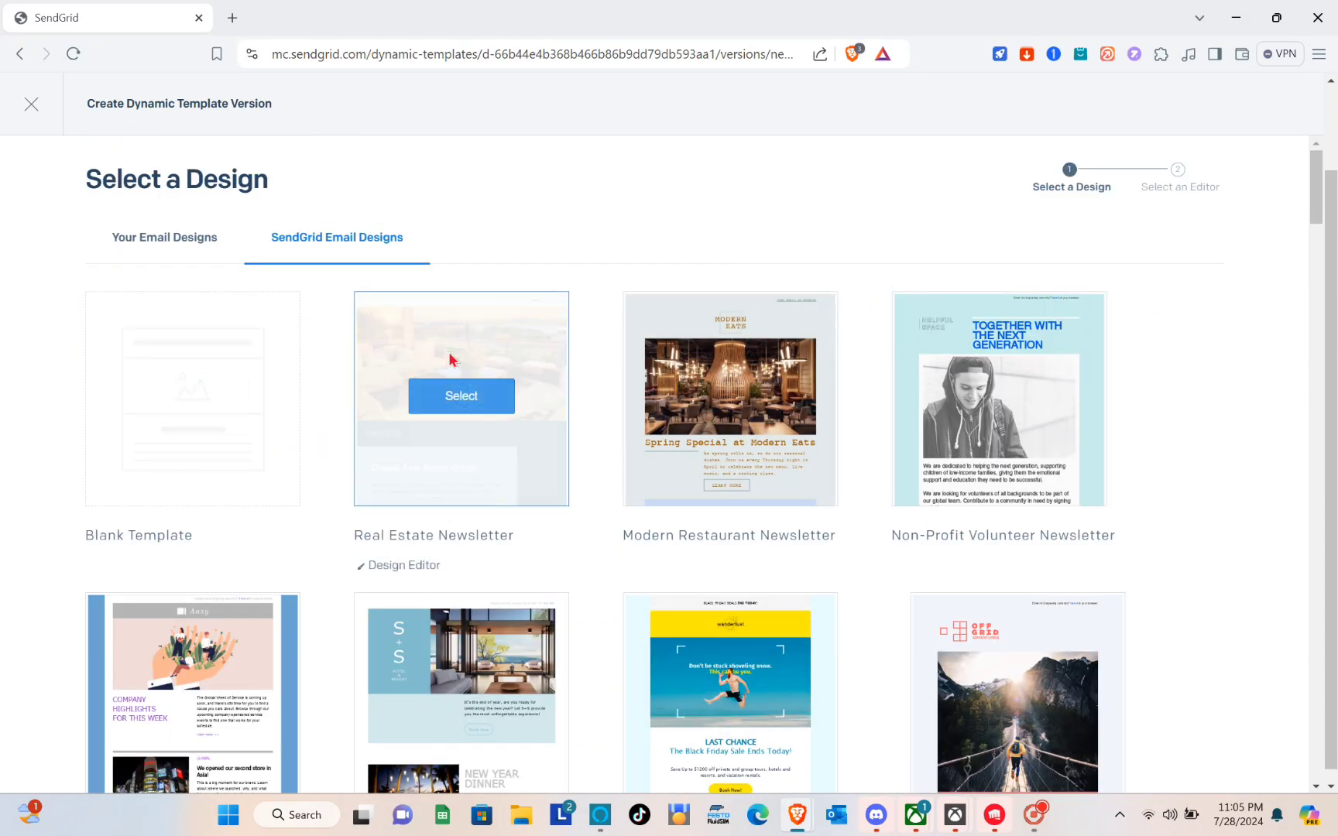
scroll(710, 631, "down", 4)
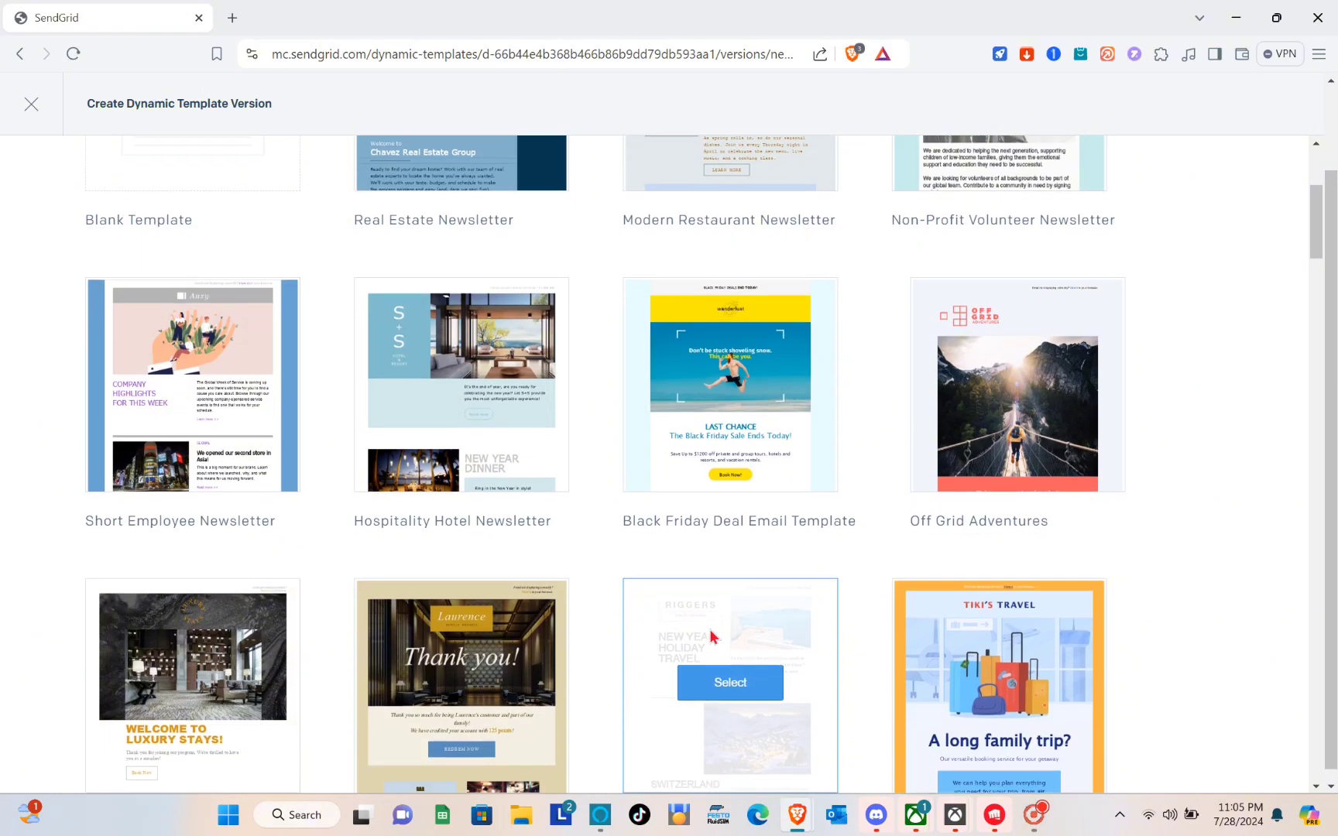
scroll(710, 635, "down", 3)
scroll(710, 635, "up", 6)
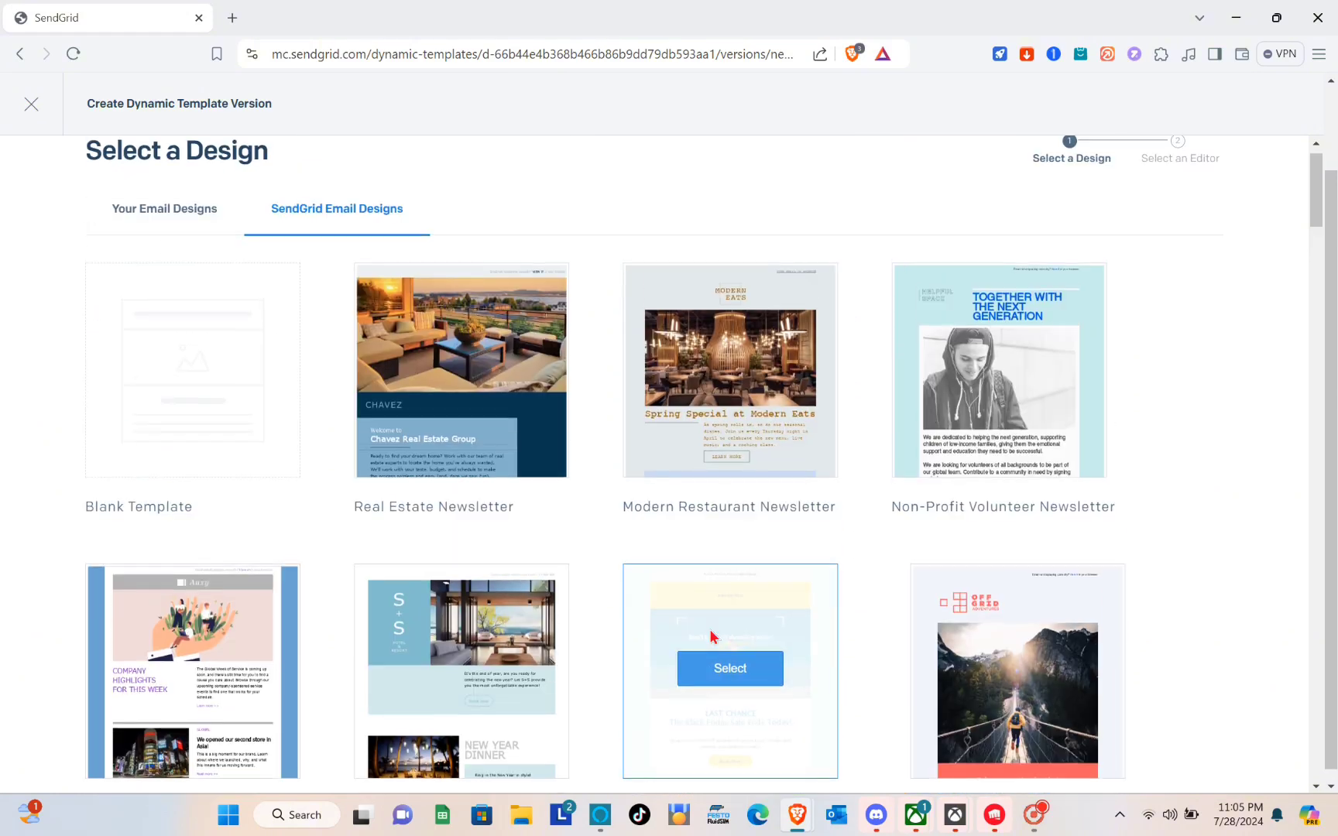
left_click(457, 356)
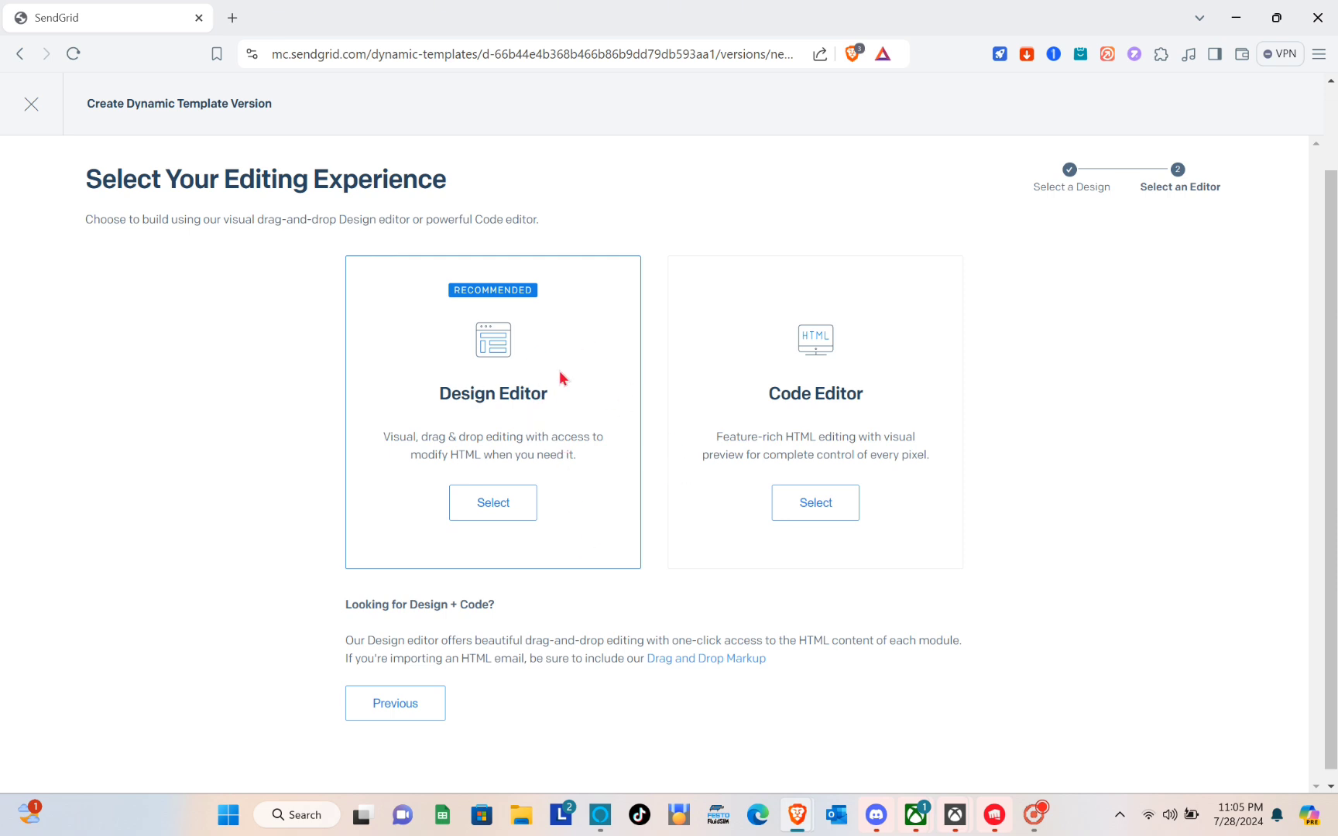
left_click(38, 105)
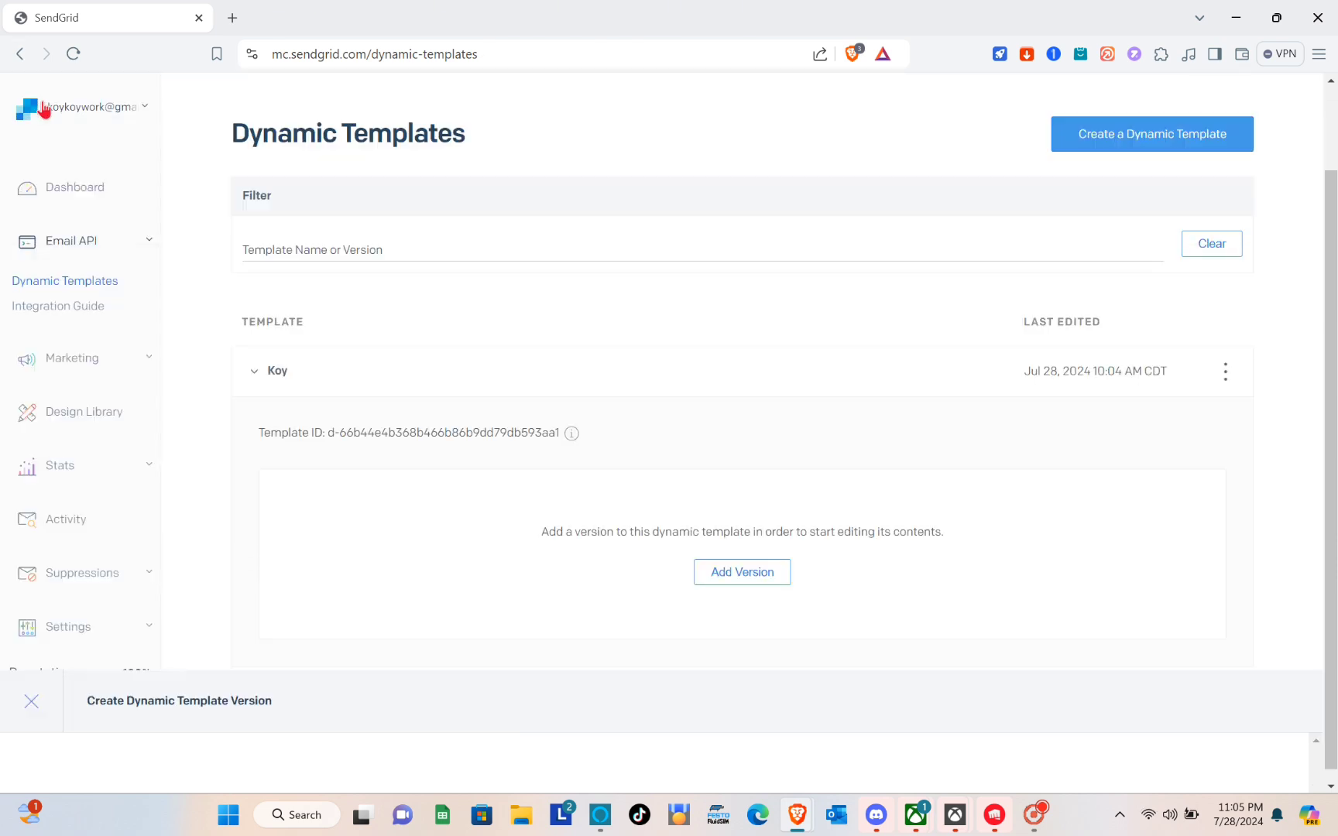
Add a Koy version from SendGrid Email Designs using the Modern Restaurant Newsletter design
left_click(712, 572)
left_click(374, 252)
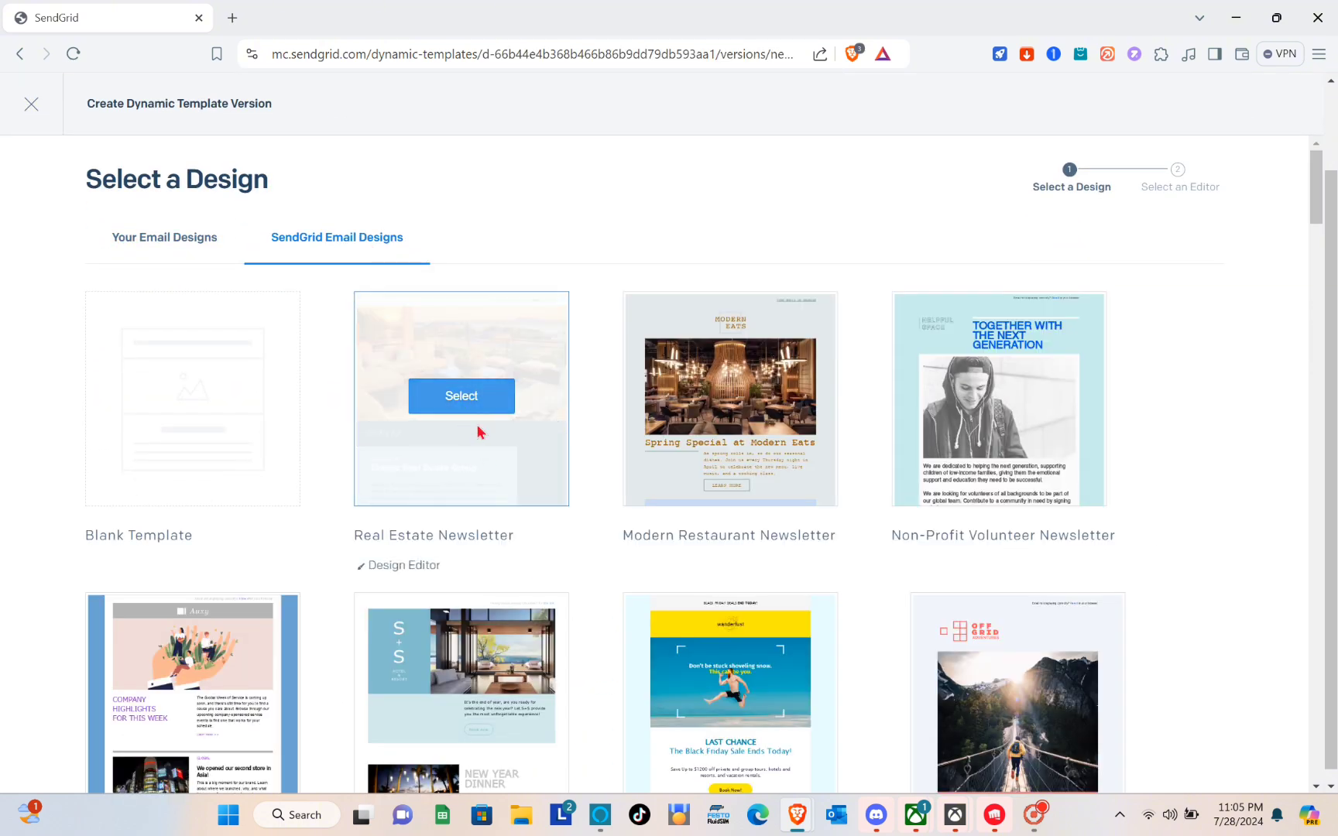
right_click(480, 432)
left_click(500, 442)
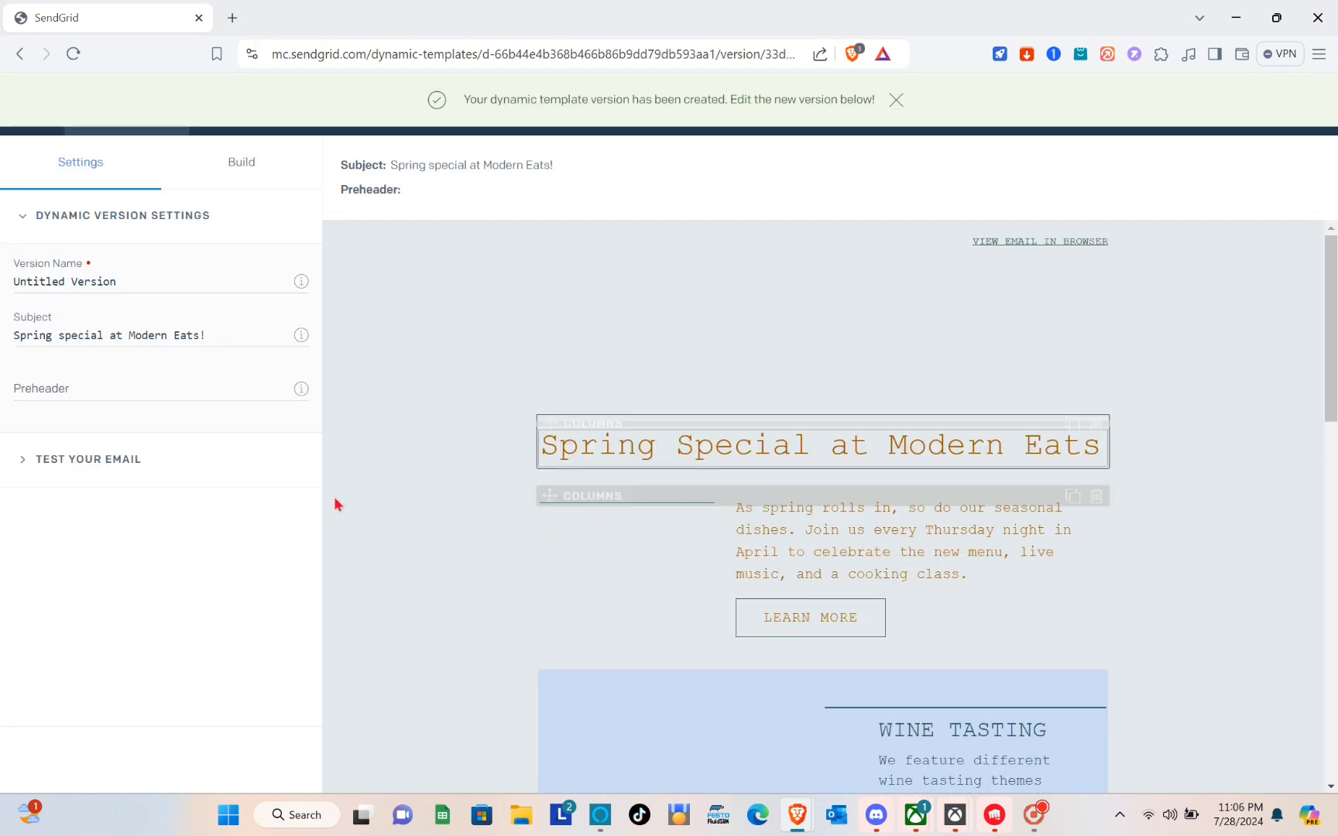
Review the Modern Eats email preview from top to bottom and save the version
scroll(383, 620, "down", 7)
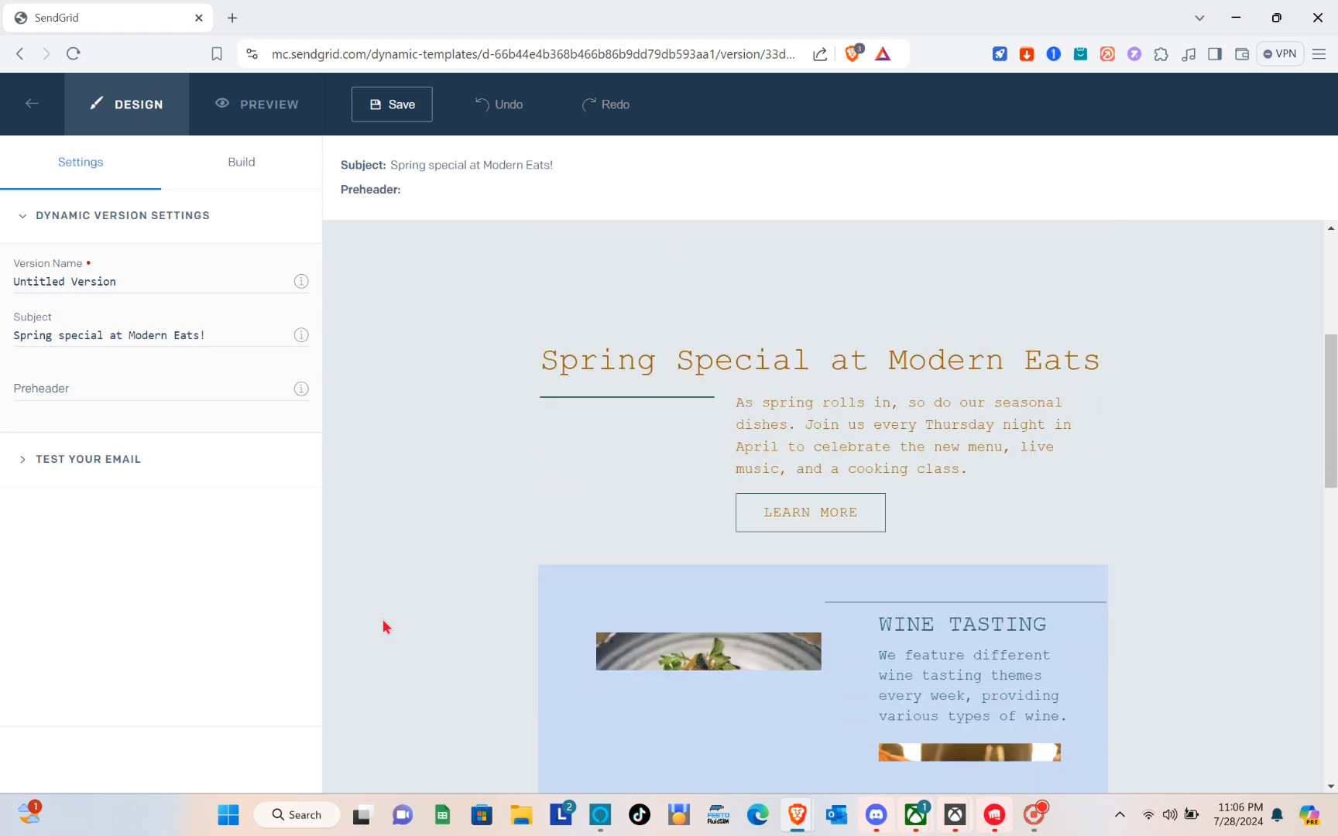
scroll(383, 626, "down", 10)
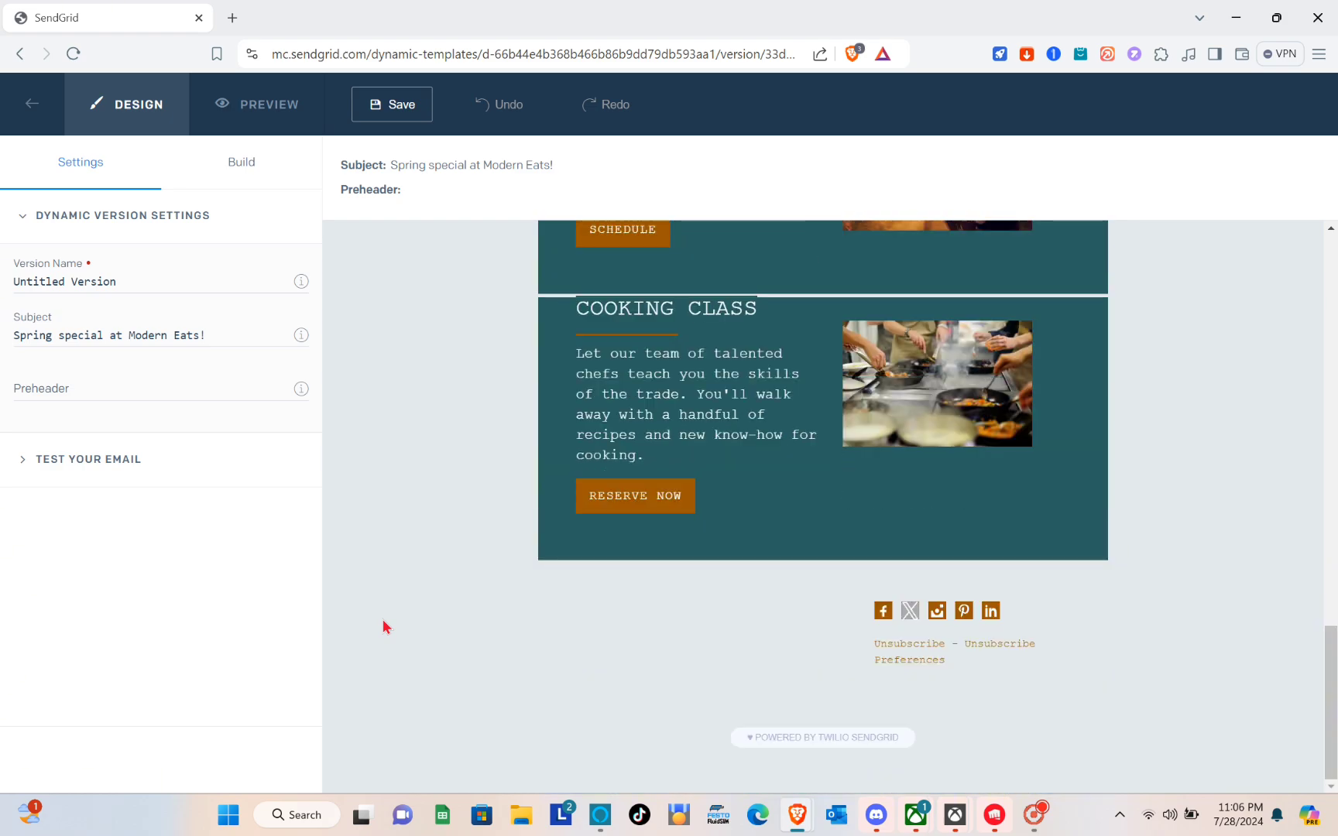
scroll(711, 585, "up", 8)
scroll(710, 585, "up", 10)
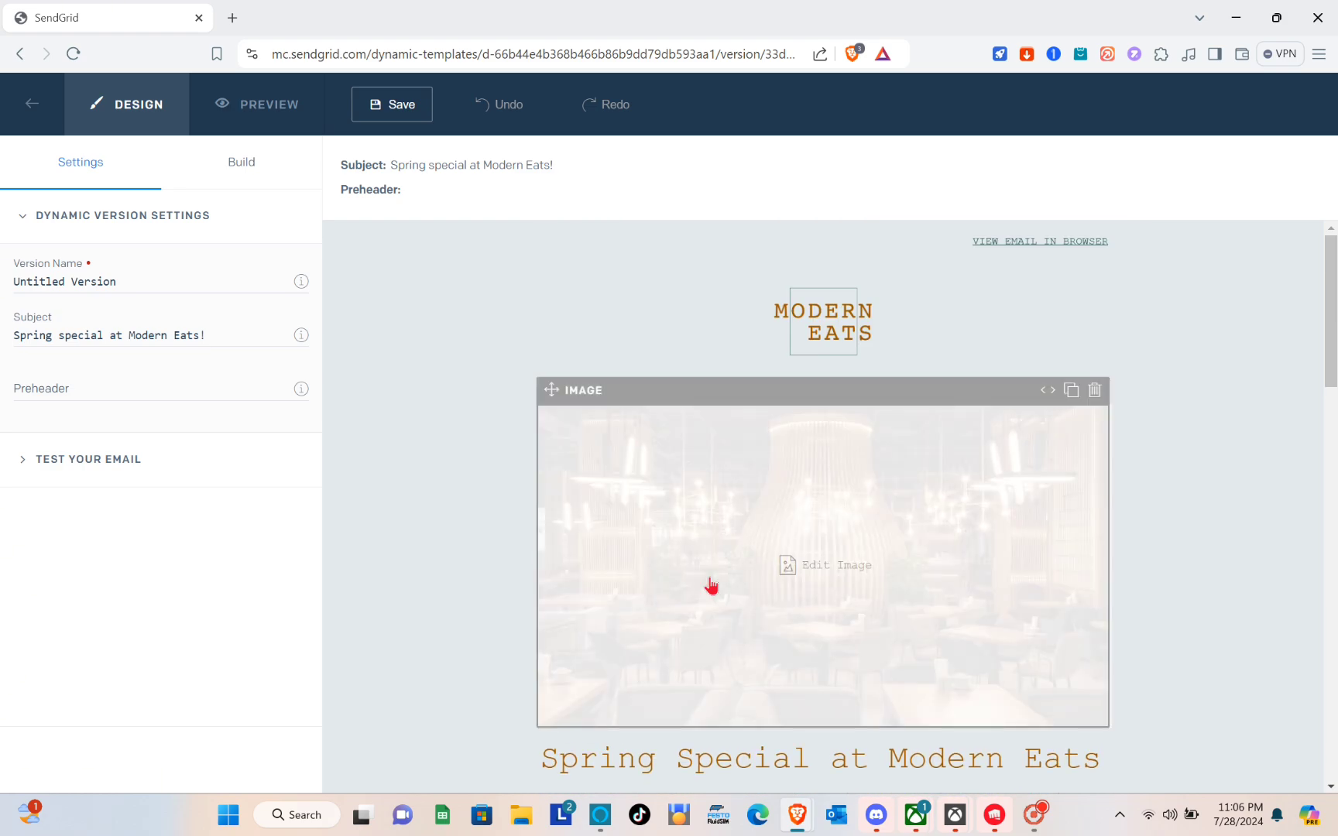
scroll(628, 413, "down", 1)
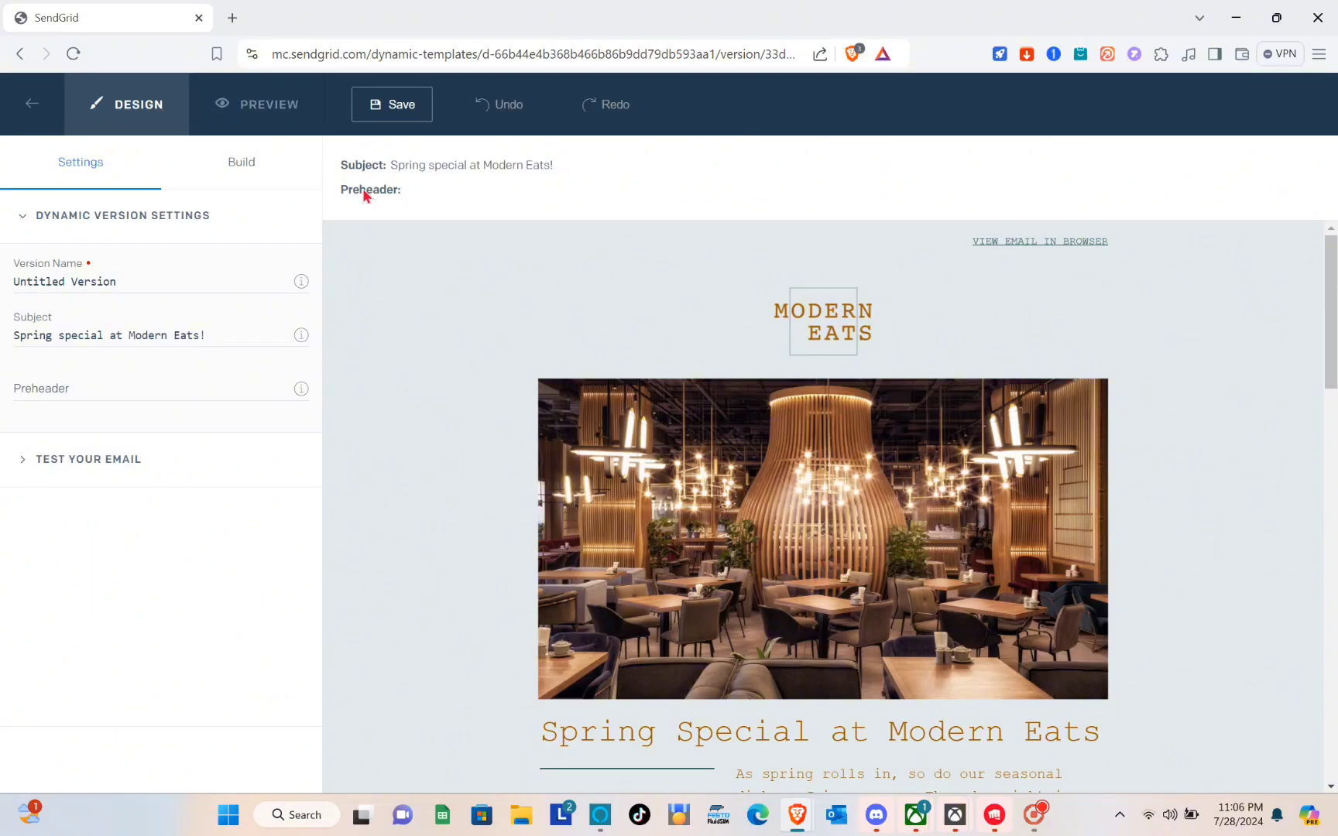
left_click(396, 115)
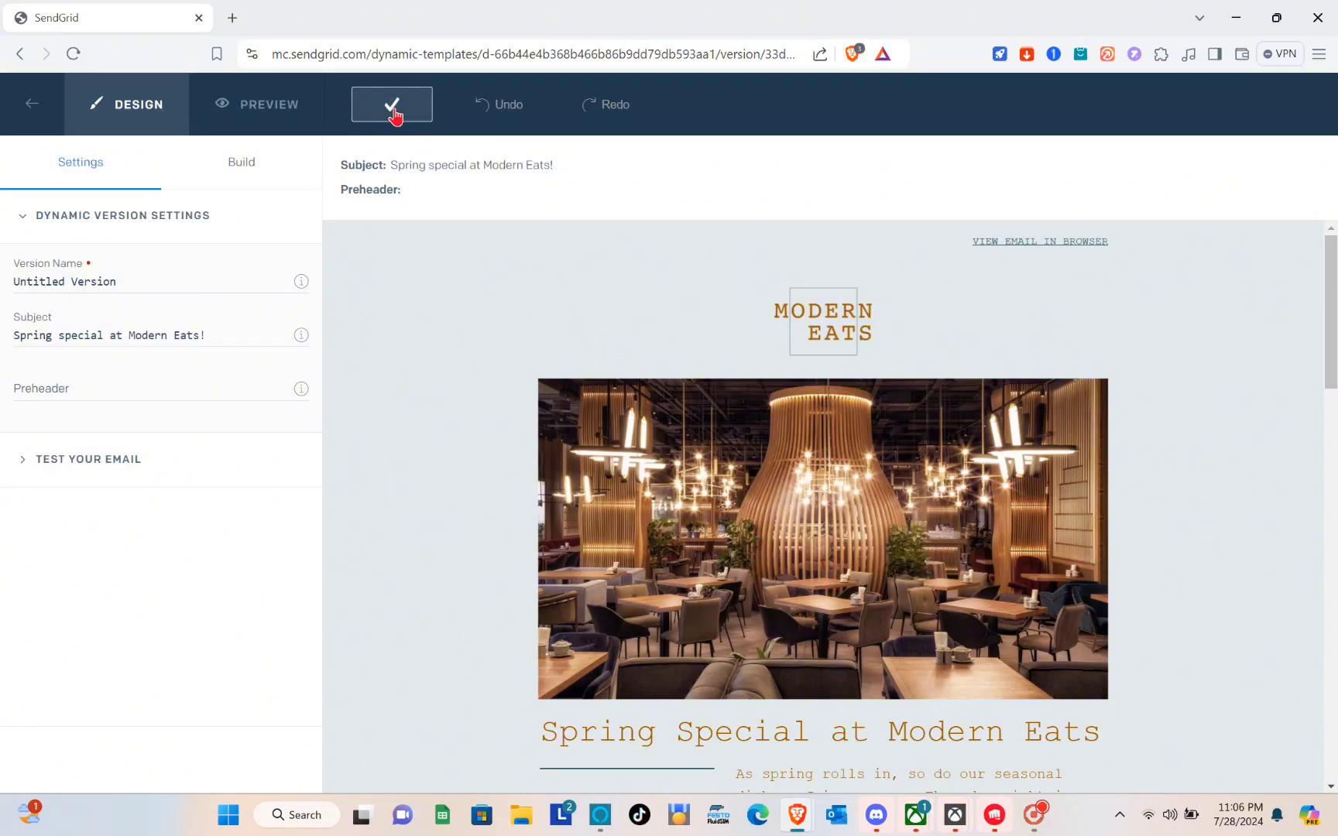
In Test Your Email settings, enter a valid sender From Address and a recipient email address
mouse_move(676, 538)
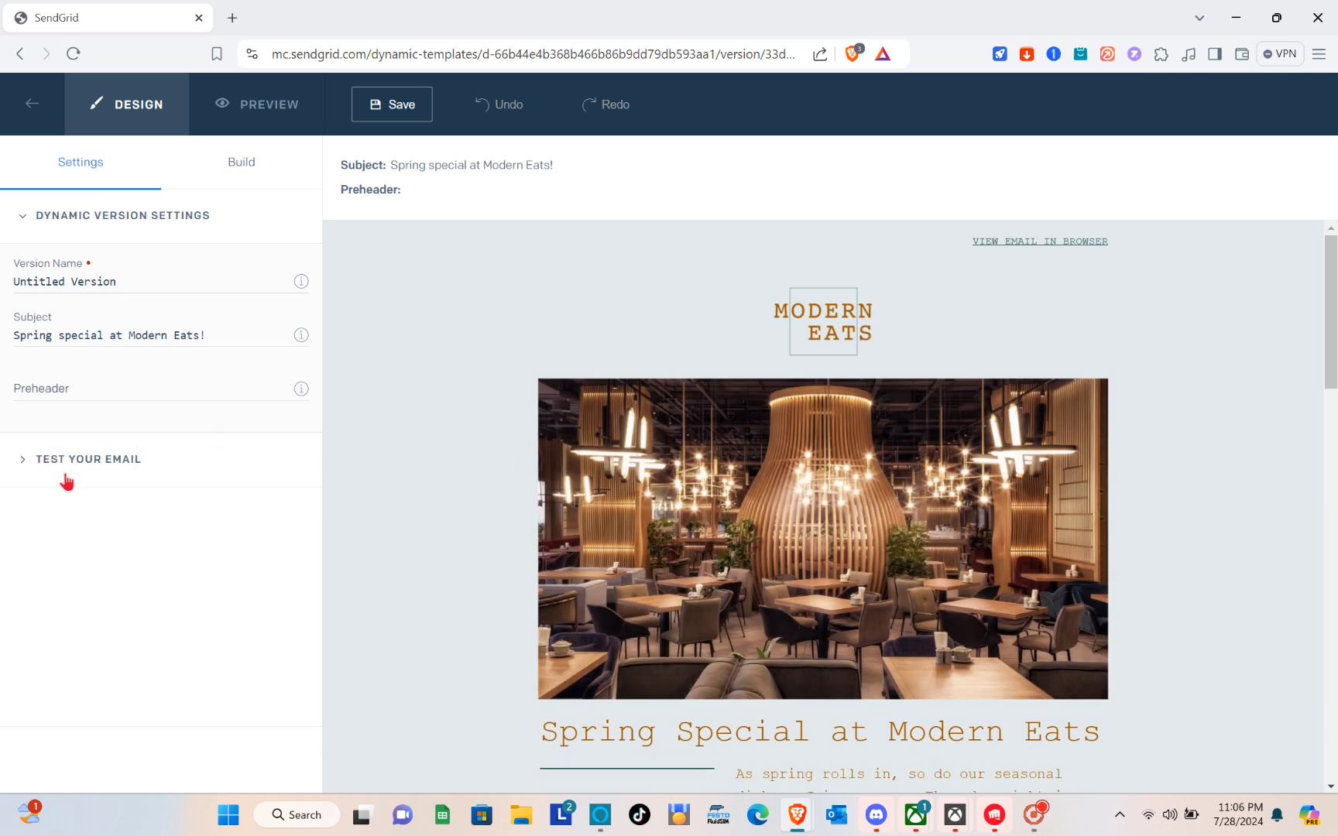
left_click(67, 482)
left_click(82, 564)
type("KOYKOY")
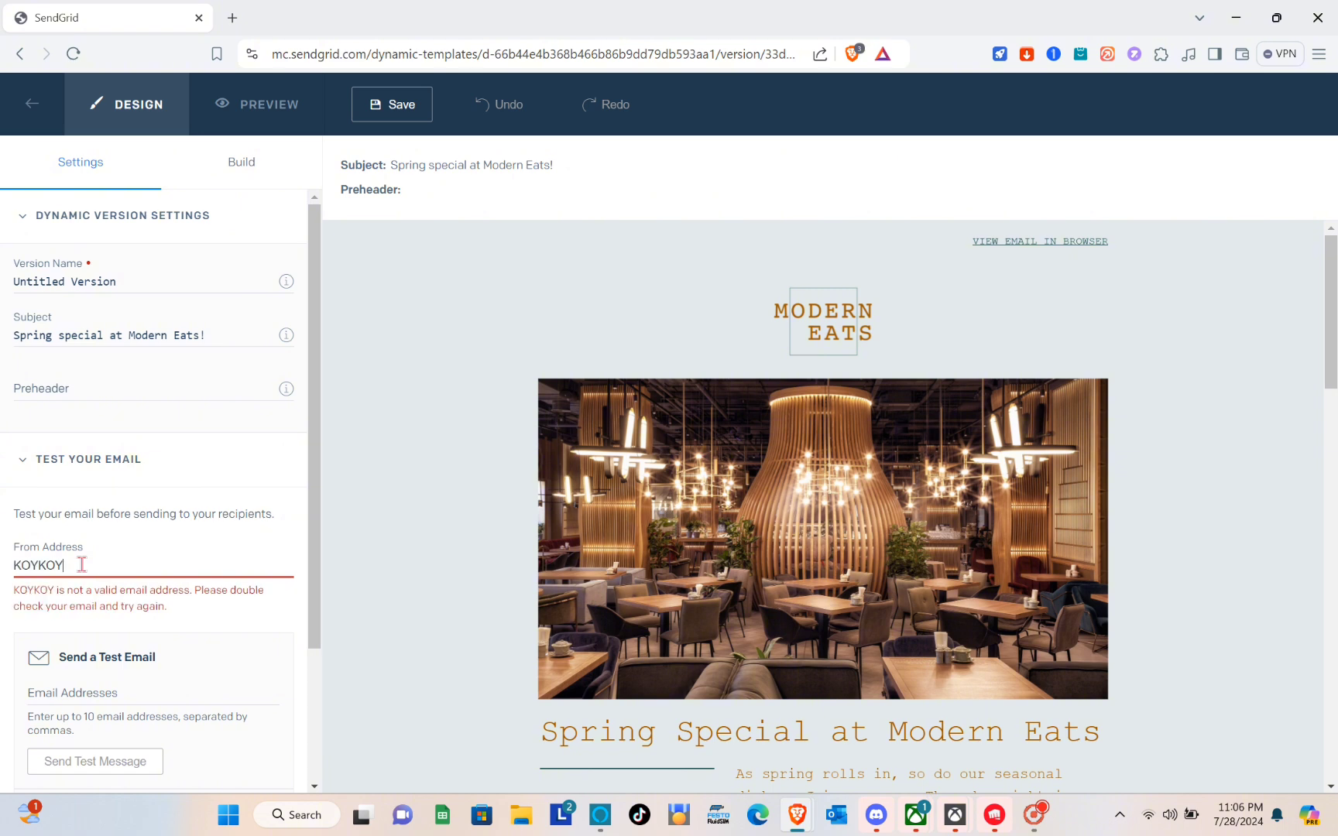
key("BackSpace")
key("BackSpace")
key("BackSpace")
key("BackSpace")
key("BackSpace")
key("BackSpace")
key("Caps_Lock")
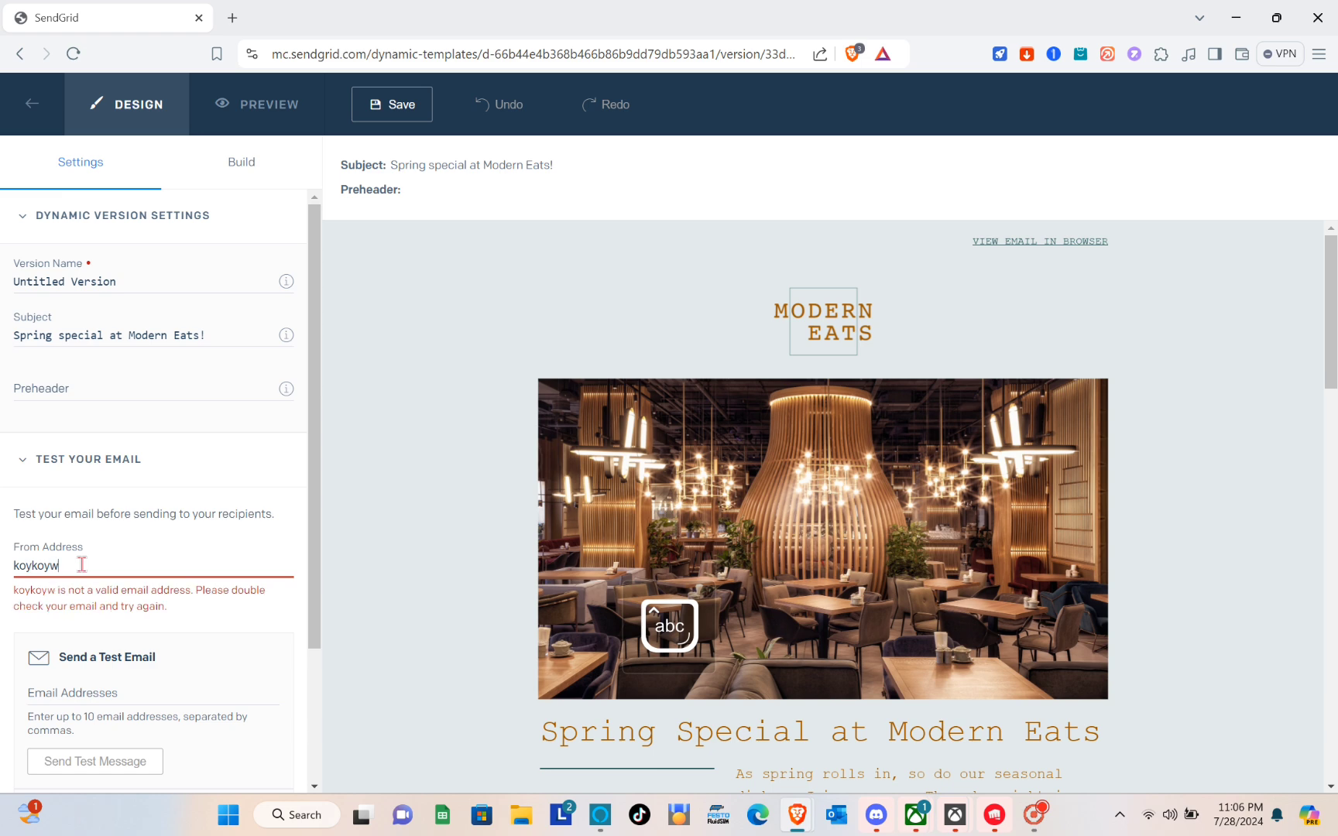
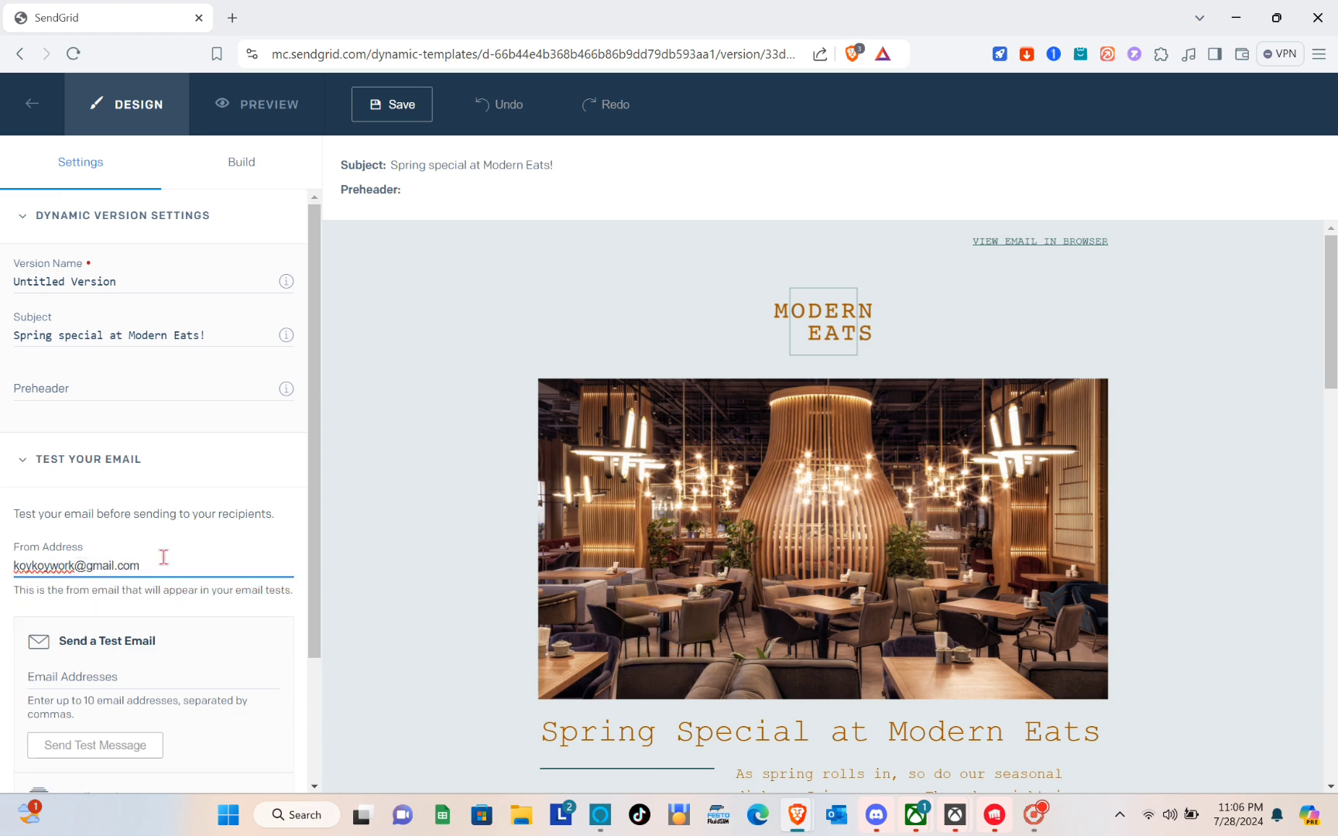
scroll(164, 557, "down", 2)
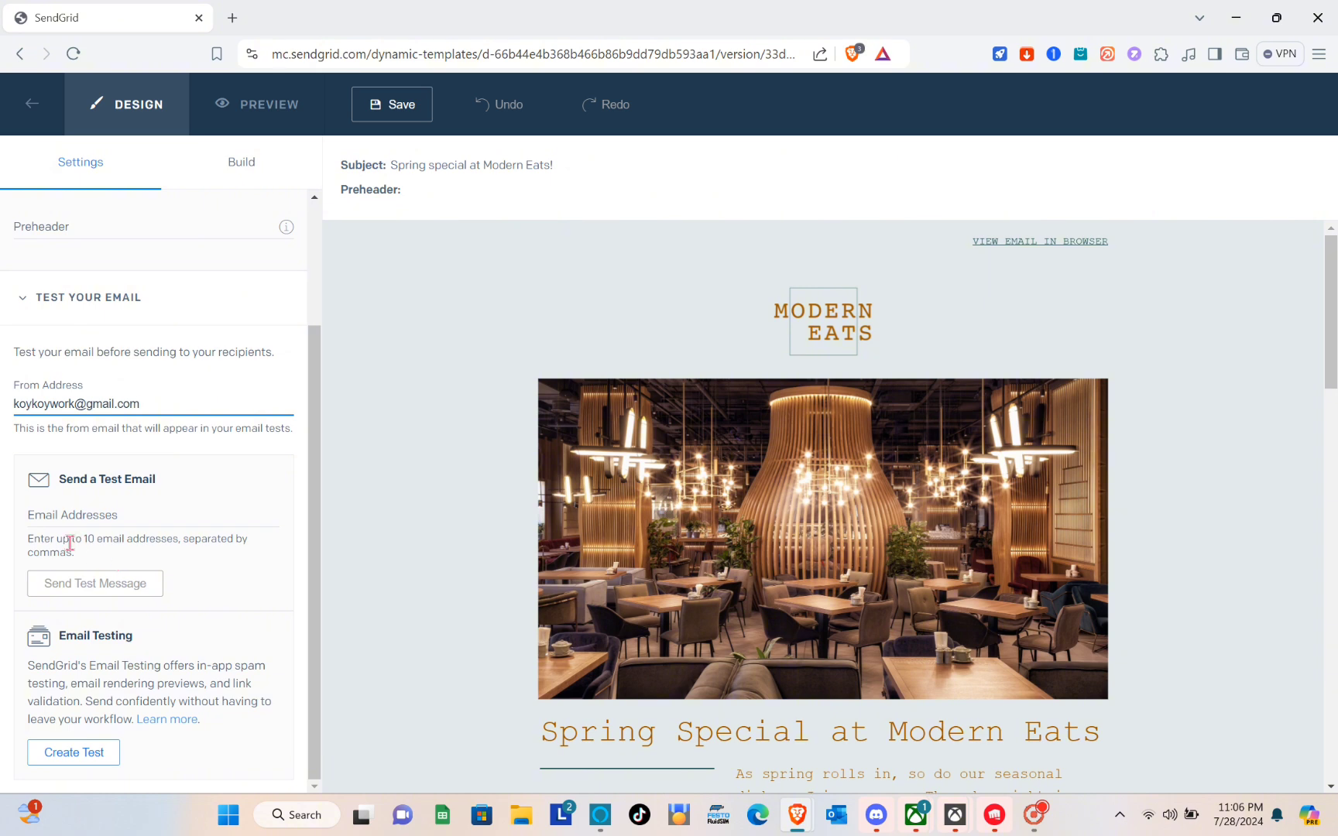
left_click(71, 519)
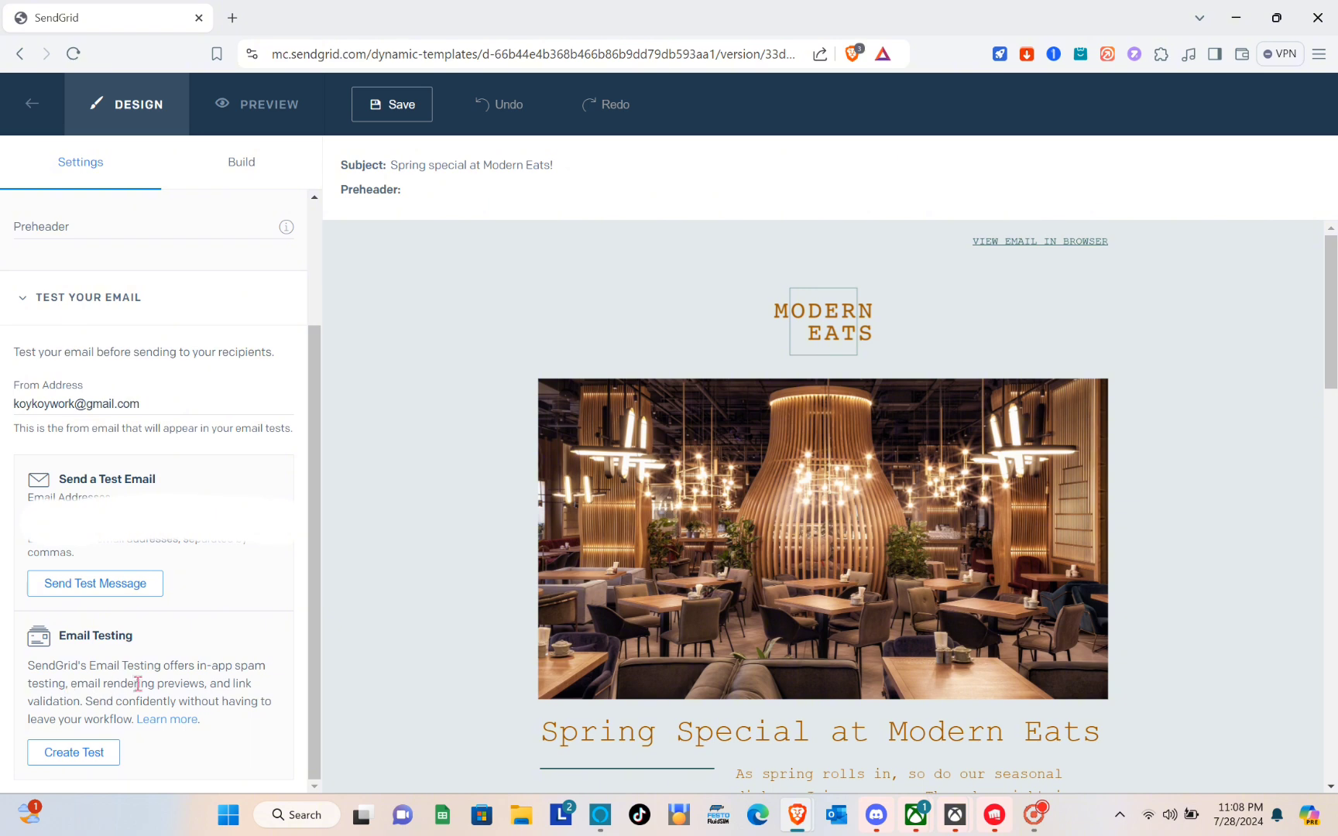
Start a spam and inbox rendering test and try running it with no email client selected
left_click(85, 754)
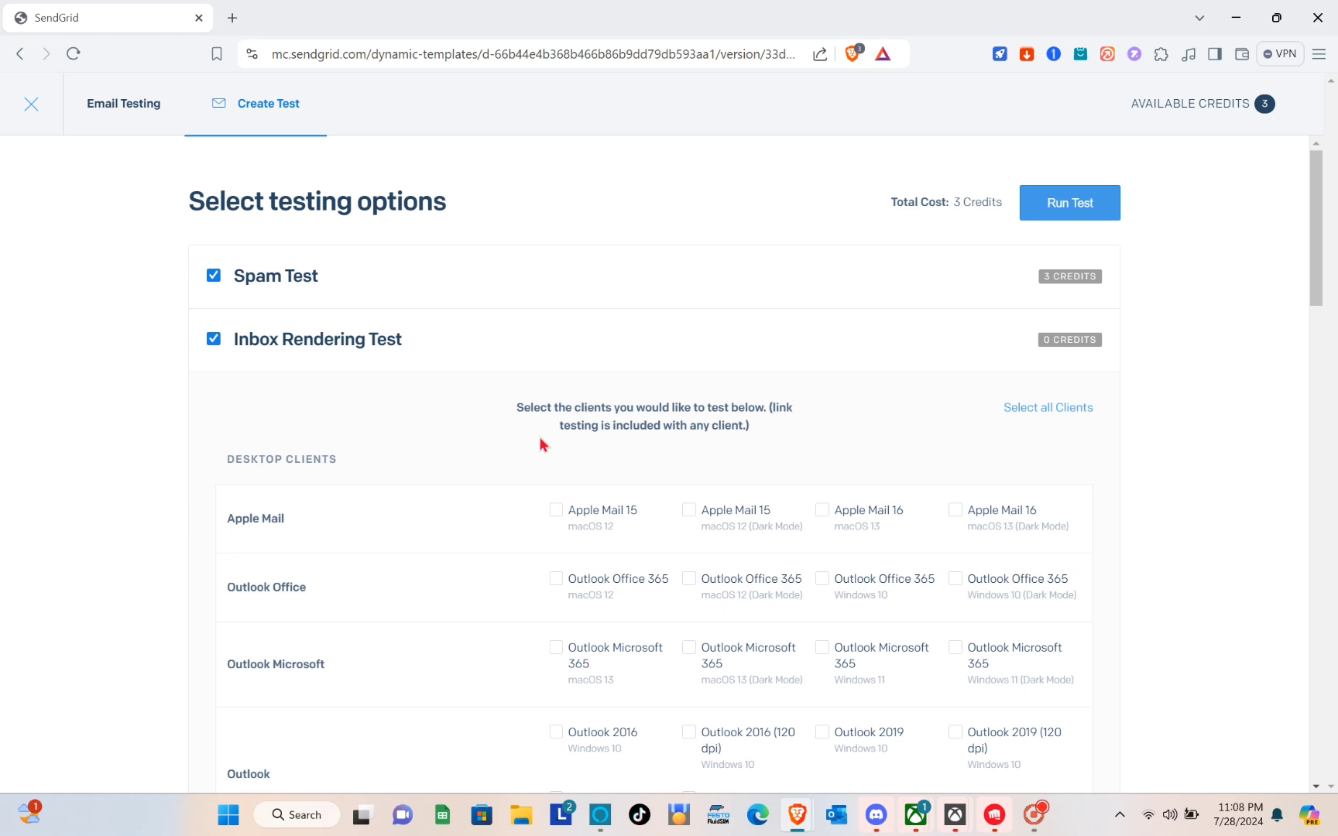
scroll(540, 437, "down", 4)
scroll(539, 437, "down", 5)
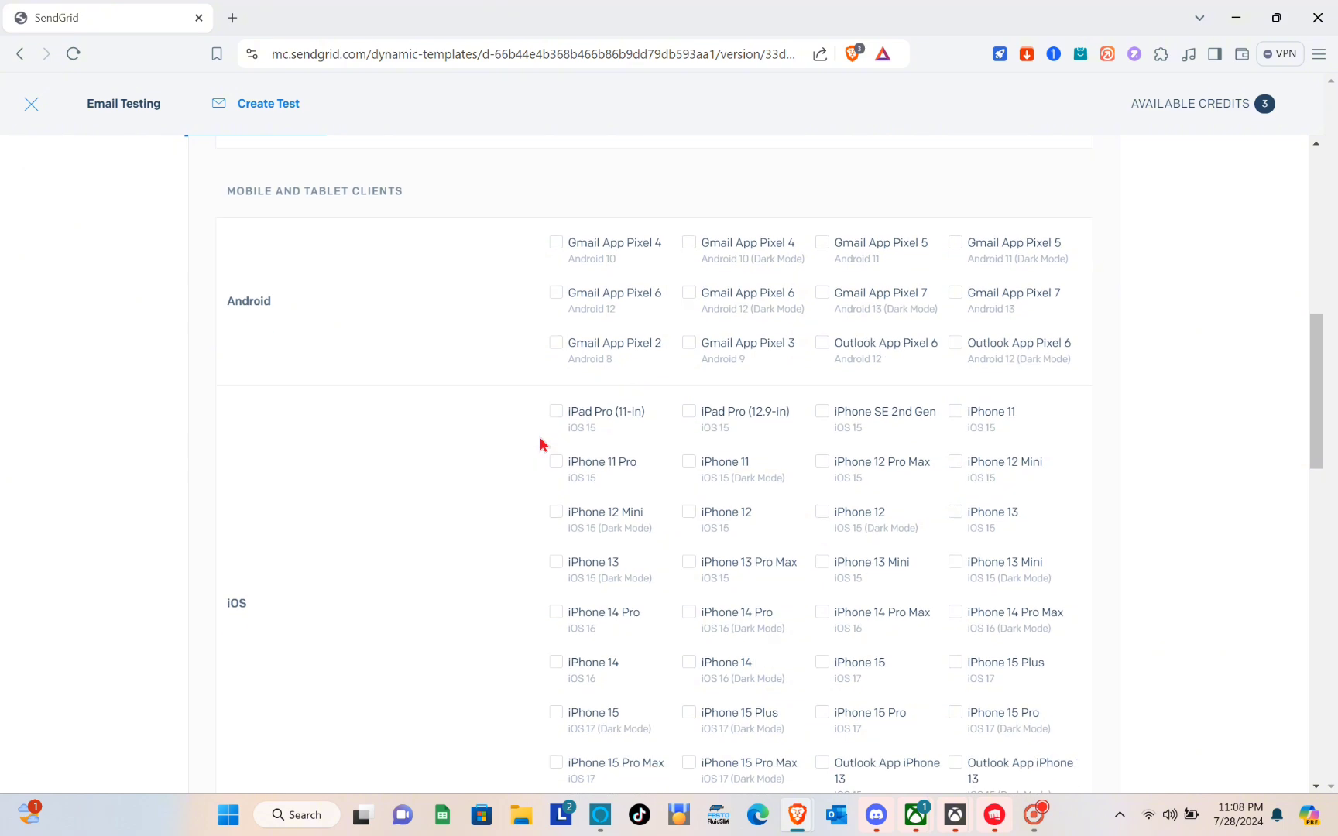
scroll(540, 437, "down", 10)
scroll(540, 437, "up", 20)
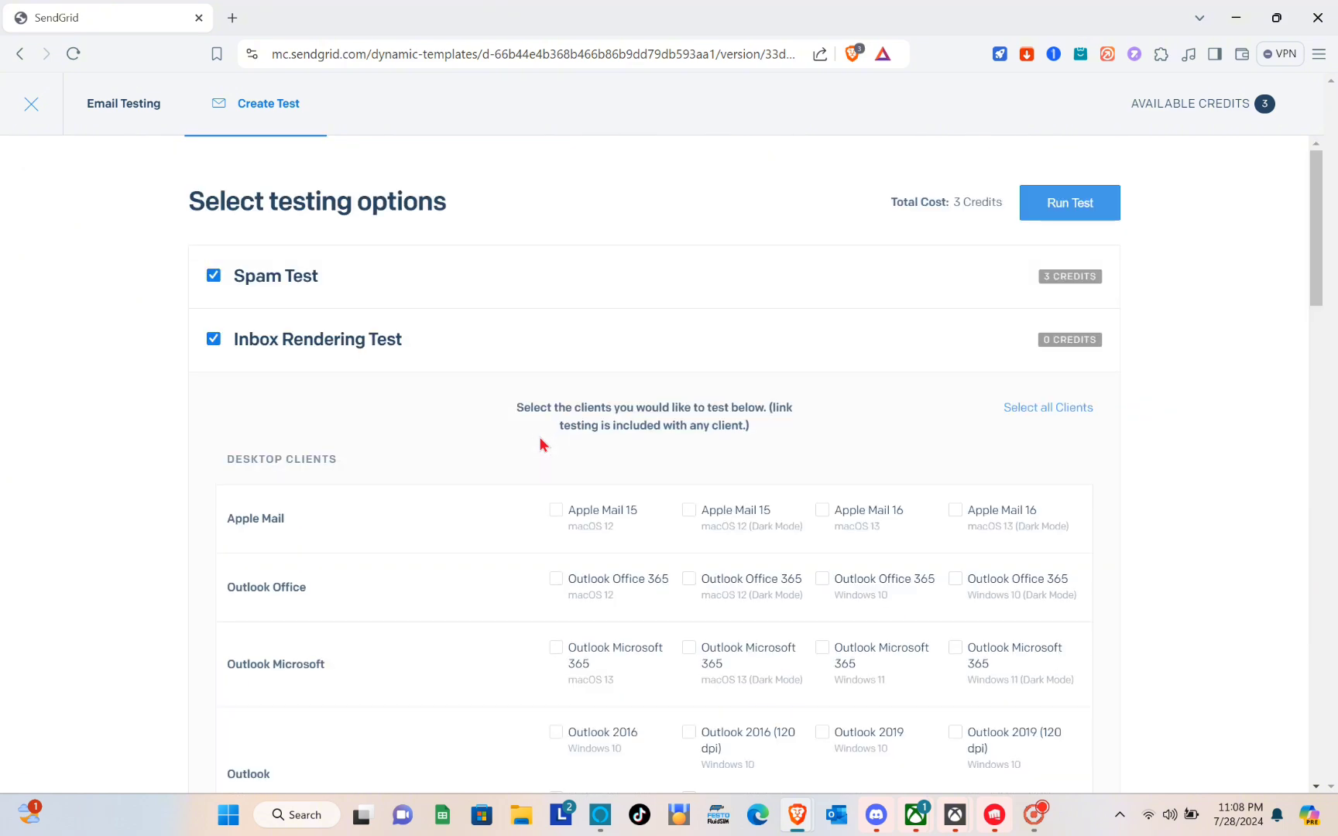
left_click(1061, 199)
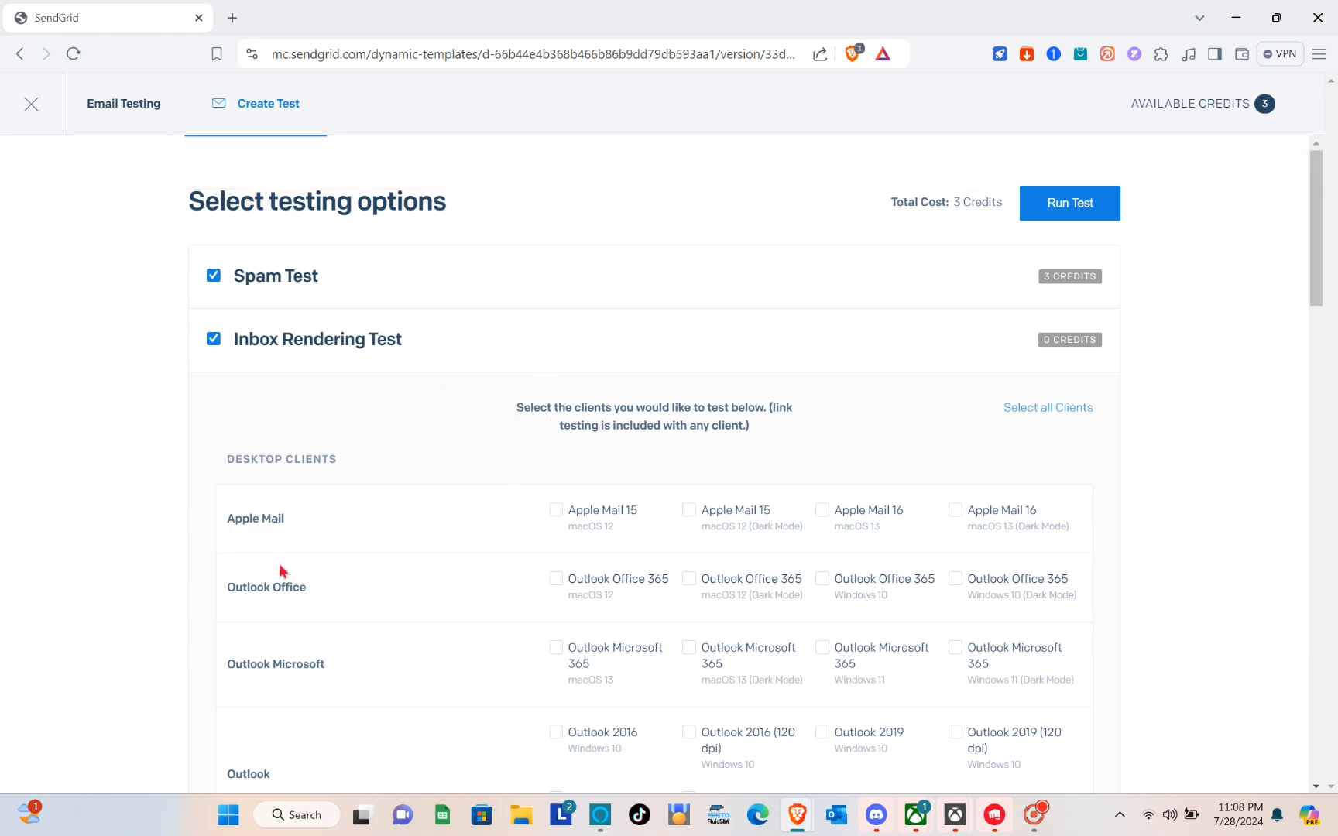
Add Gmail App Pixel 4, review the 4-credit cost against 3 available, and close without running
scroll(415, 617, "down", 8)
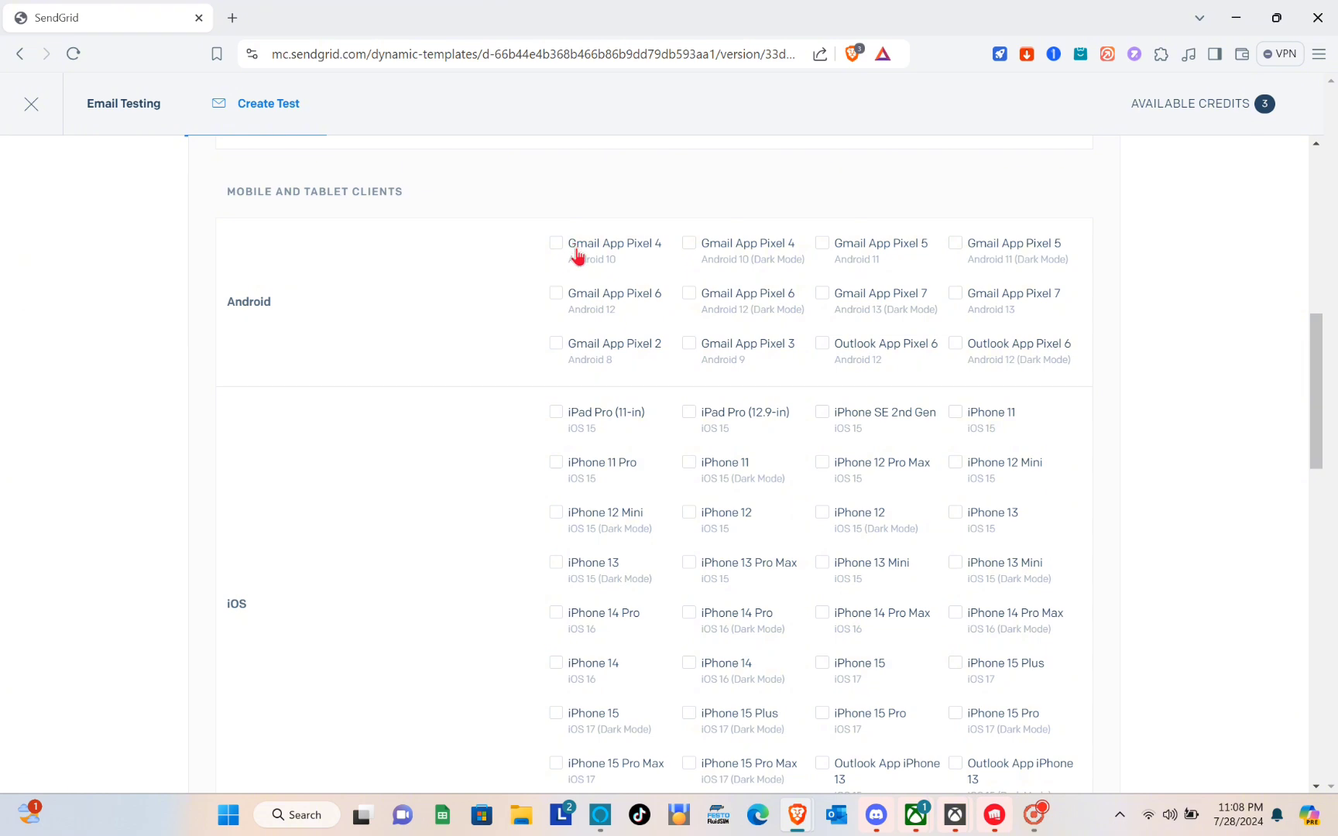
scroll(573, 249, "up", 10)
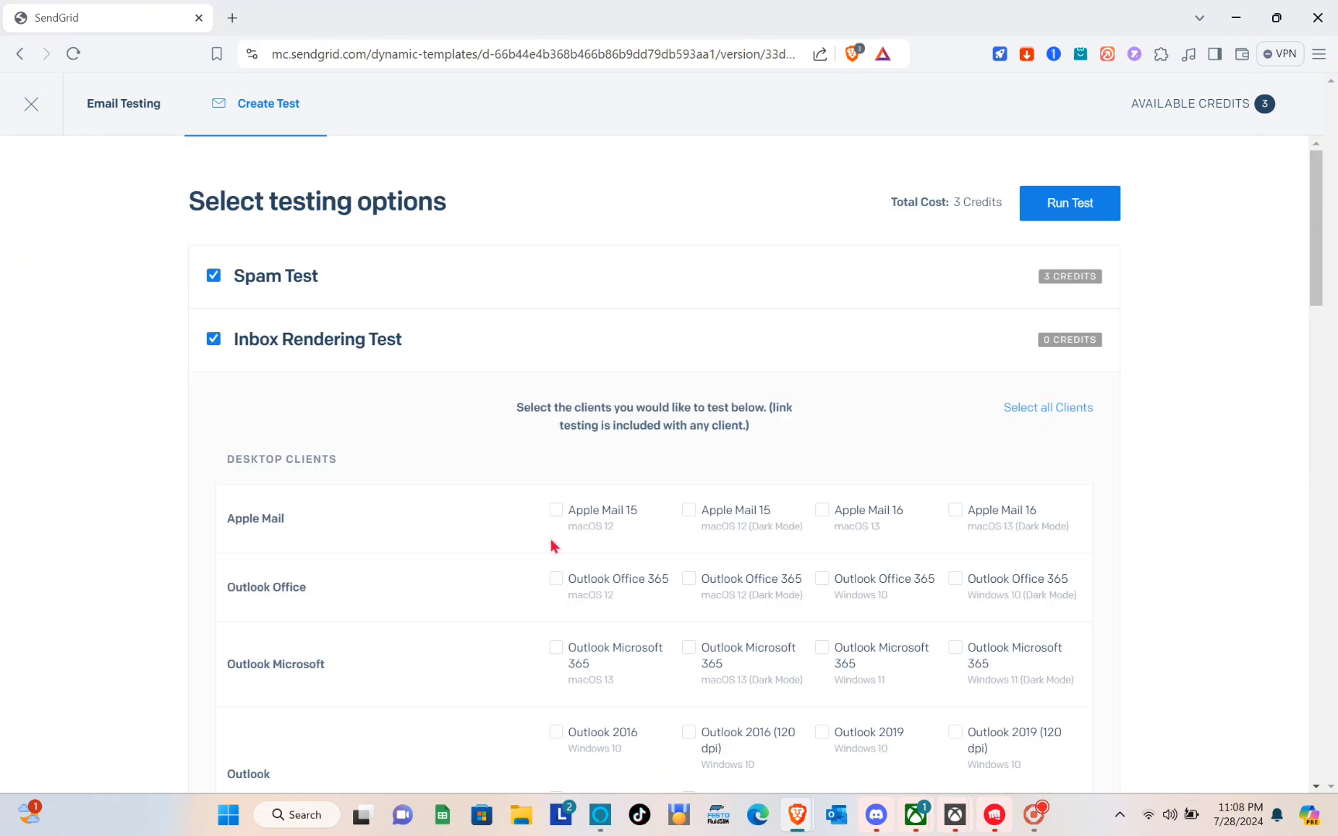
scroll(552, 546, "down", 7)
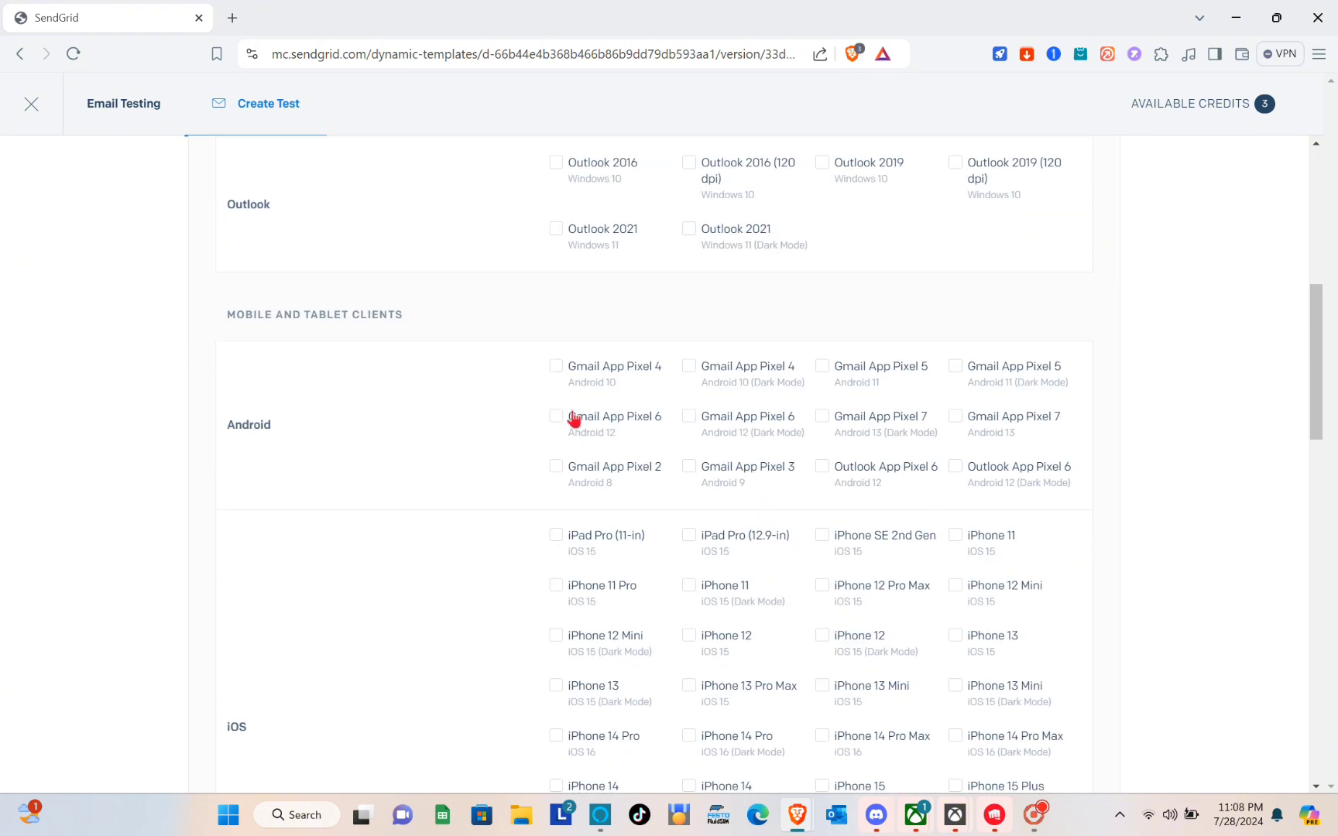
left_click(559, 372)
scroll(903, 249, "up", 10)
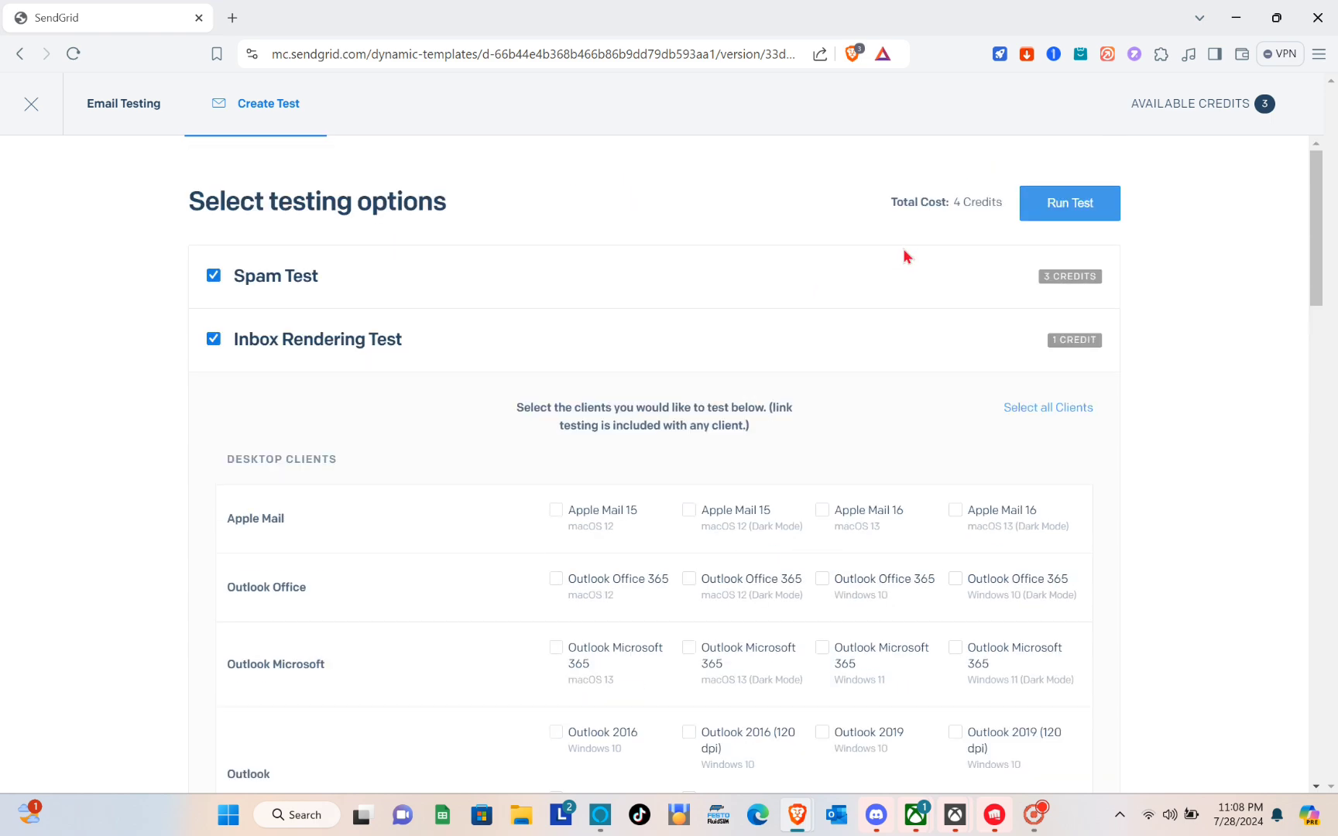
left_click(1085, 206)
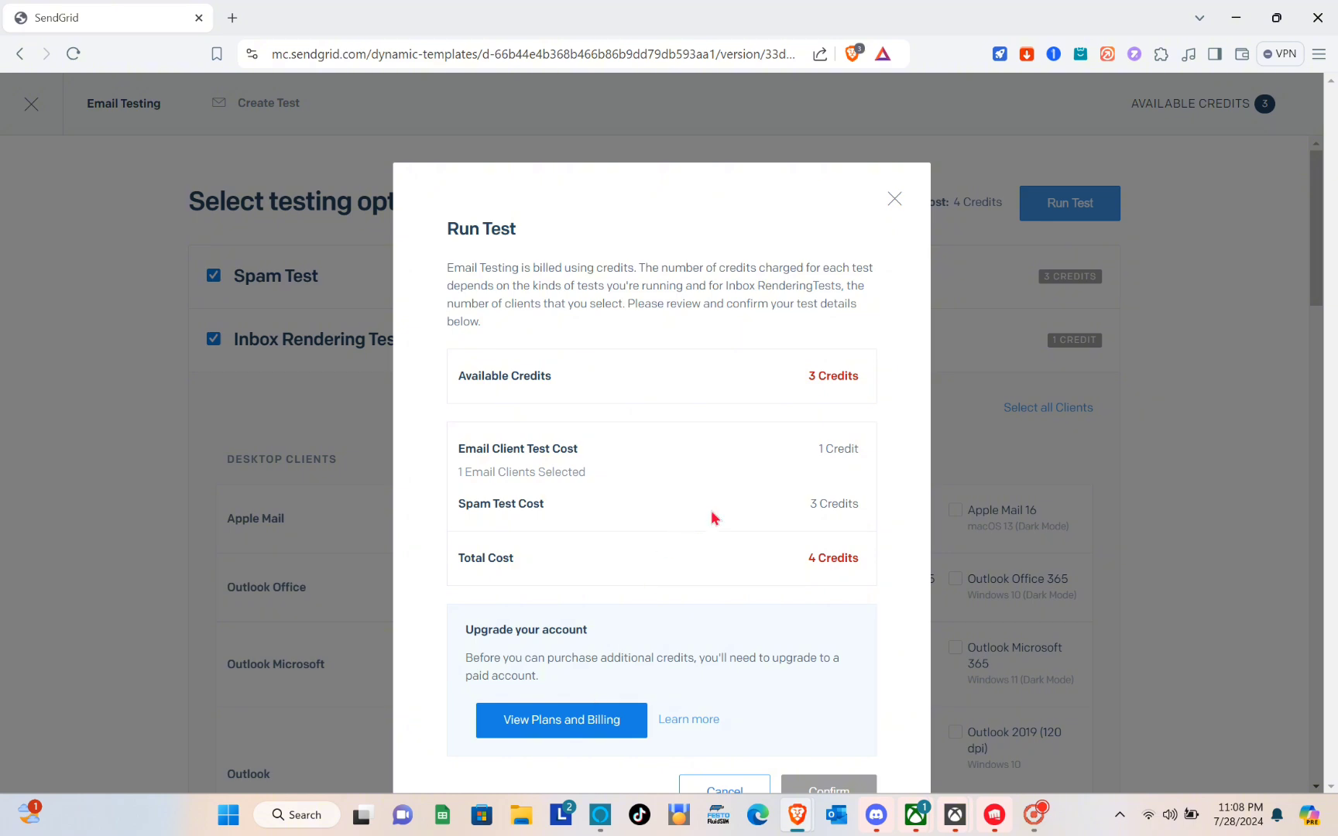
left_click(894, 199)
scroll(586, 638, "down", 2)
scroll(586, 637, "up", 2)
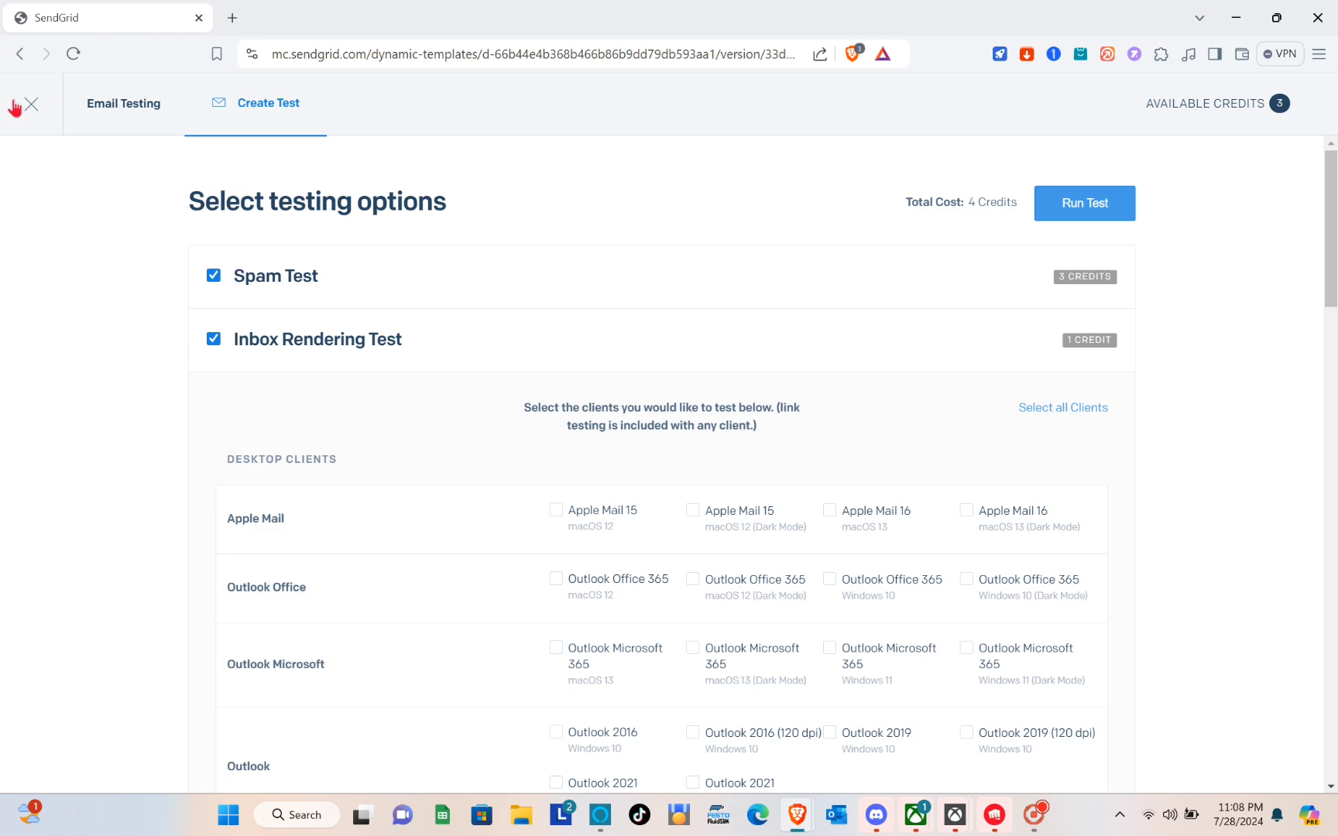
Leave the template, go to Marketing > Automations and create a new Custom automation
left_click(29, 109)
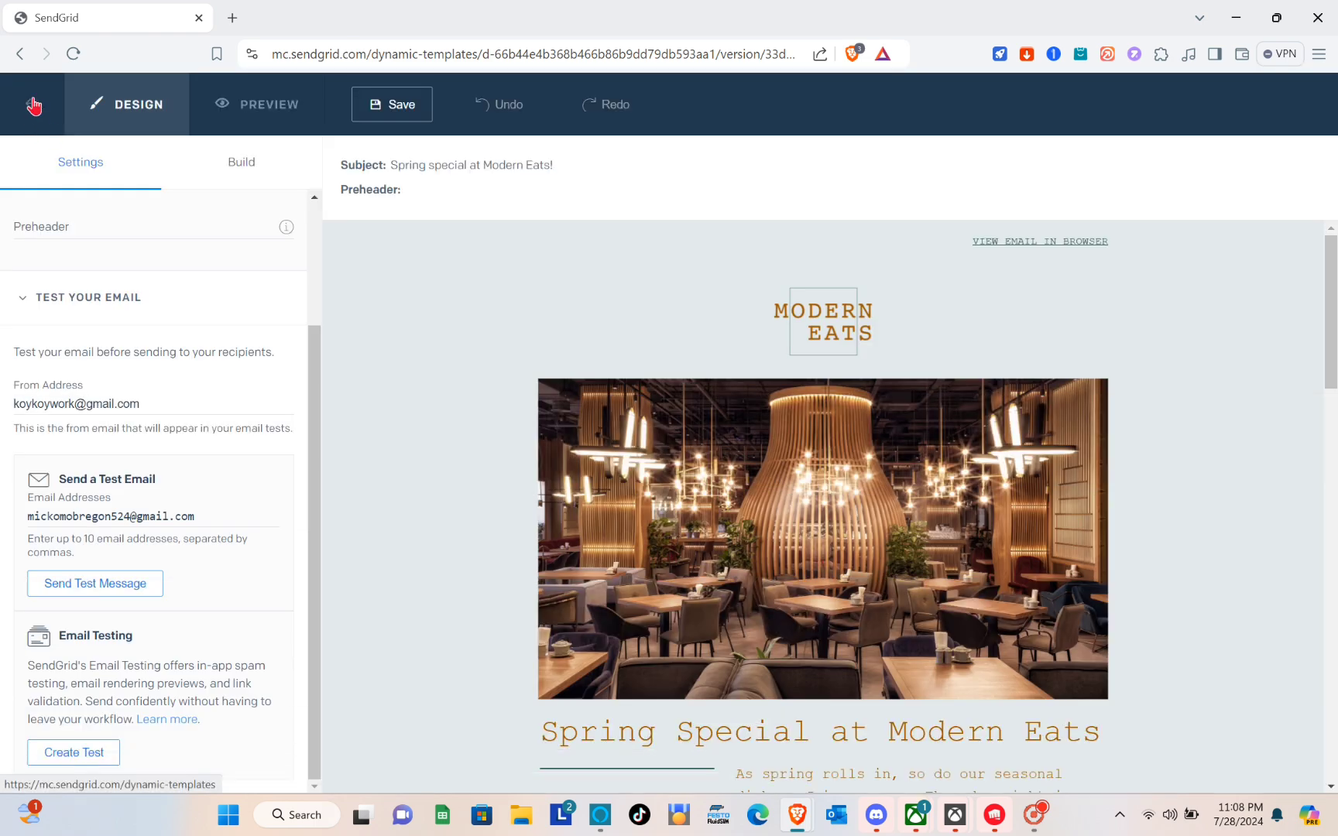
left_click(34, 106)
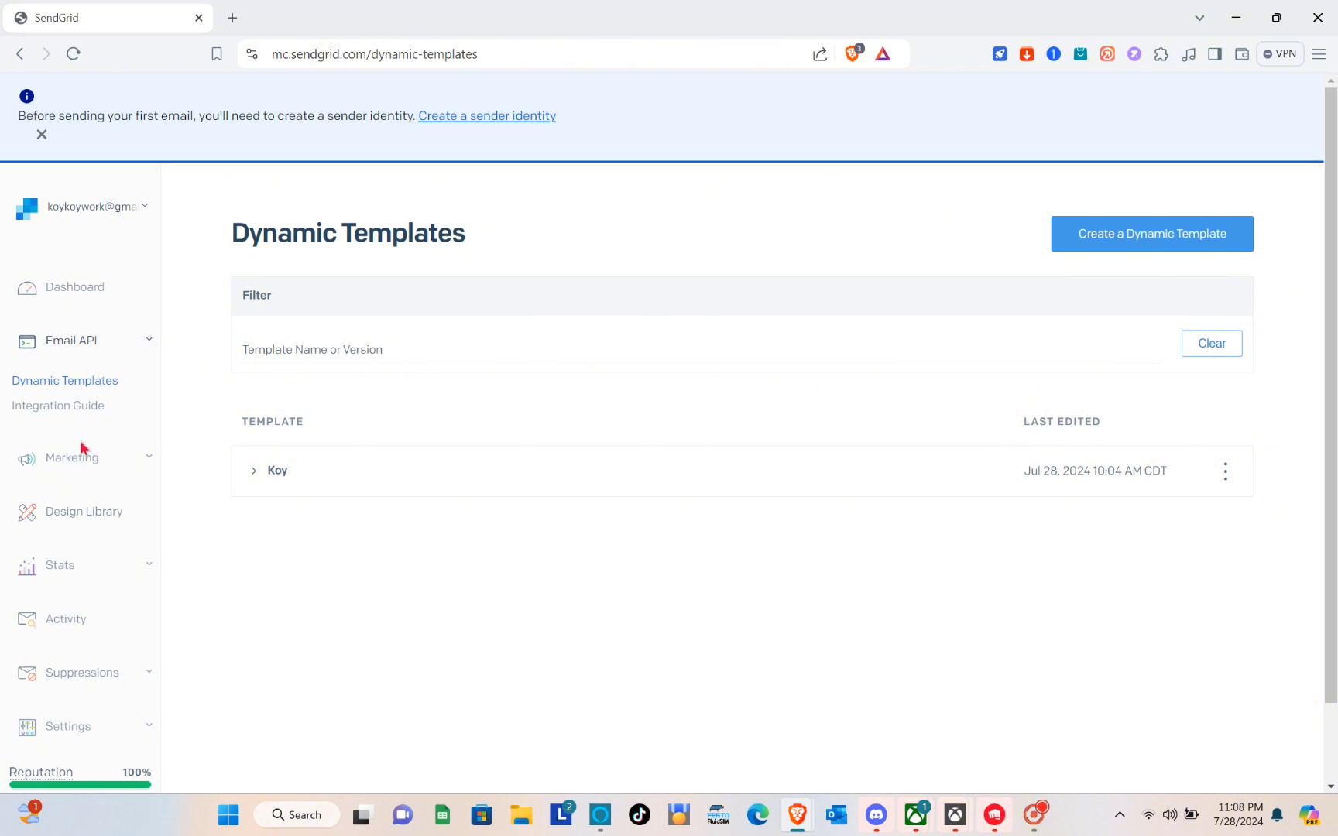
left_click(100, 457)
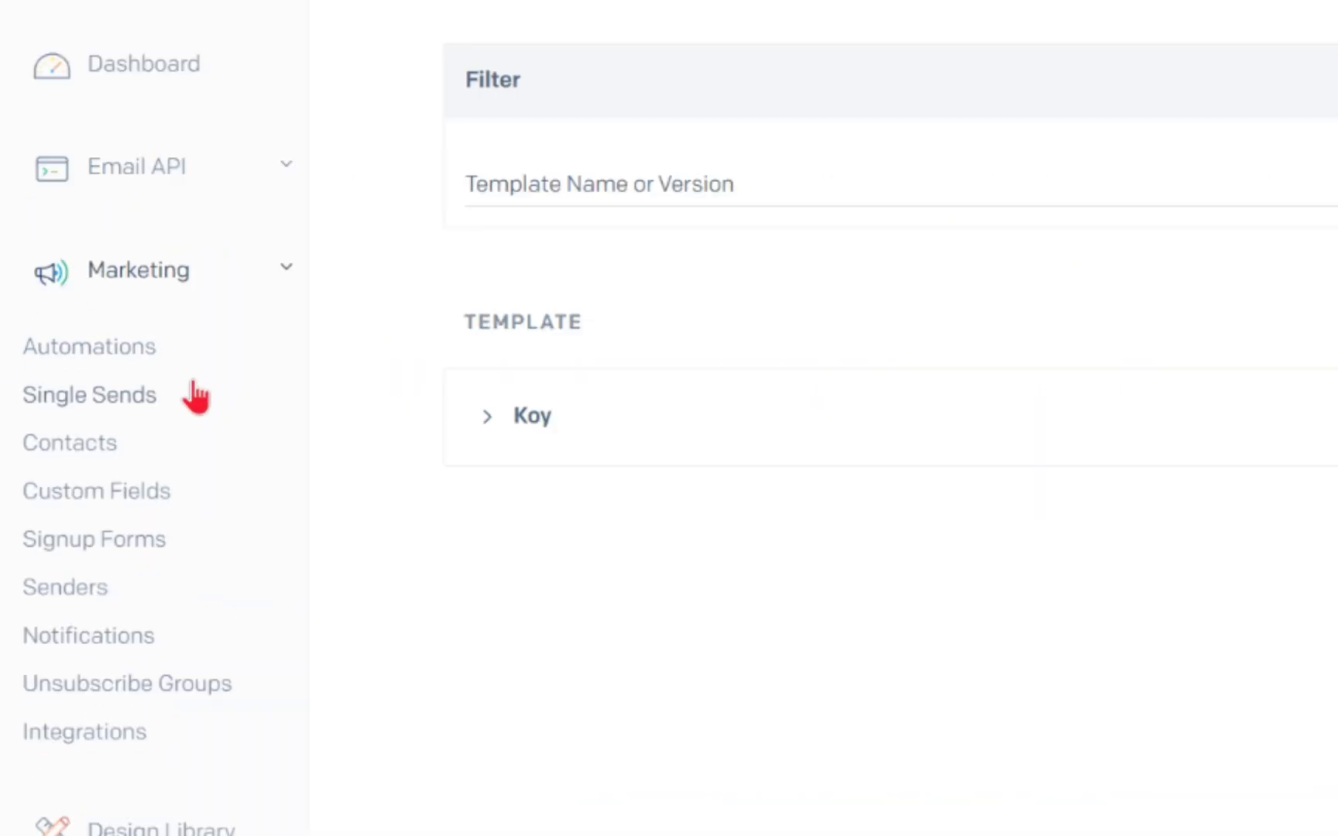
left_click(122, 350)
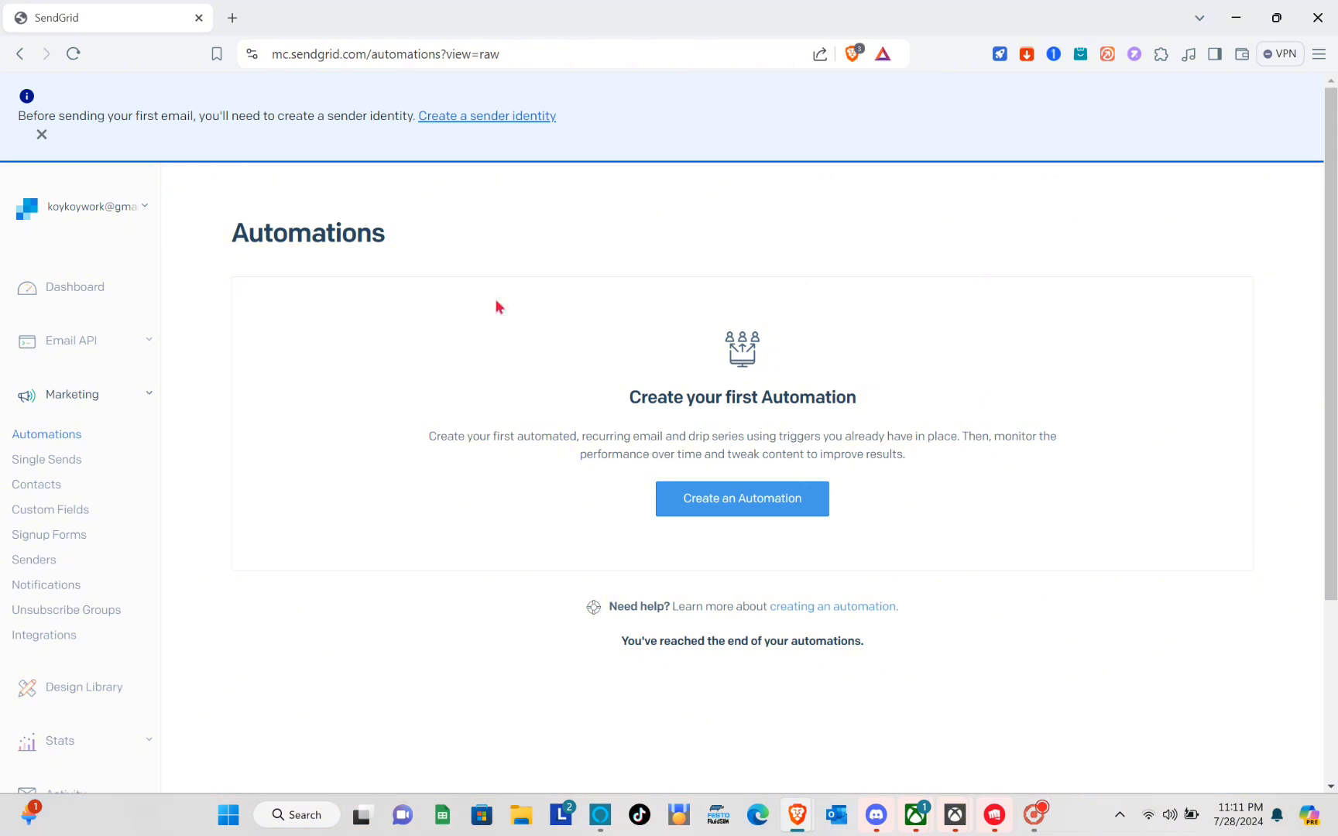
left_click(773, 496)
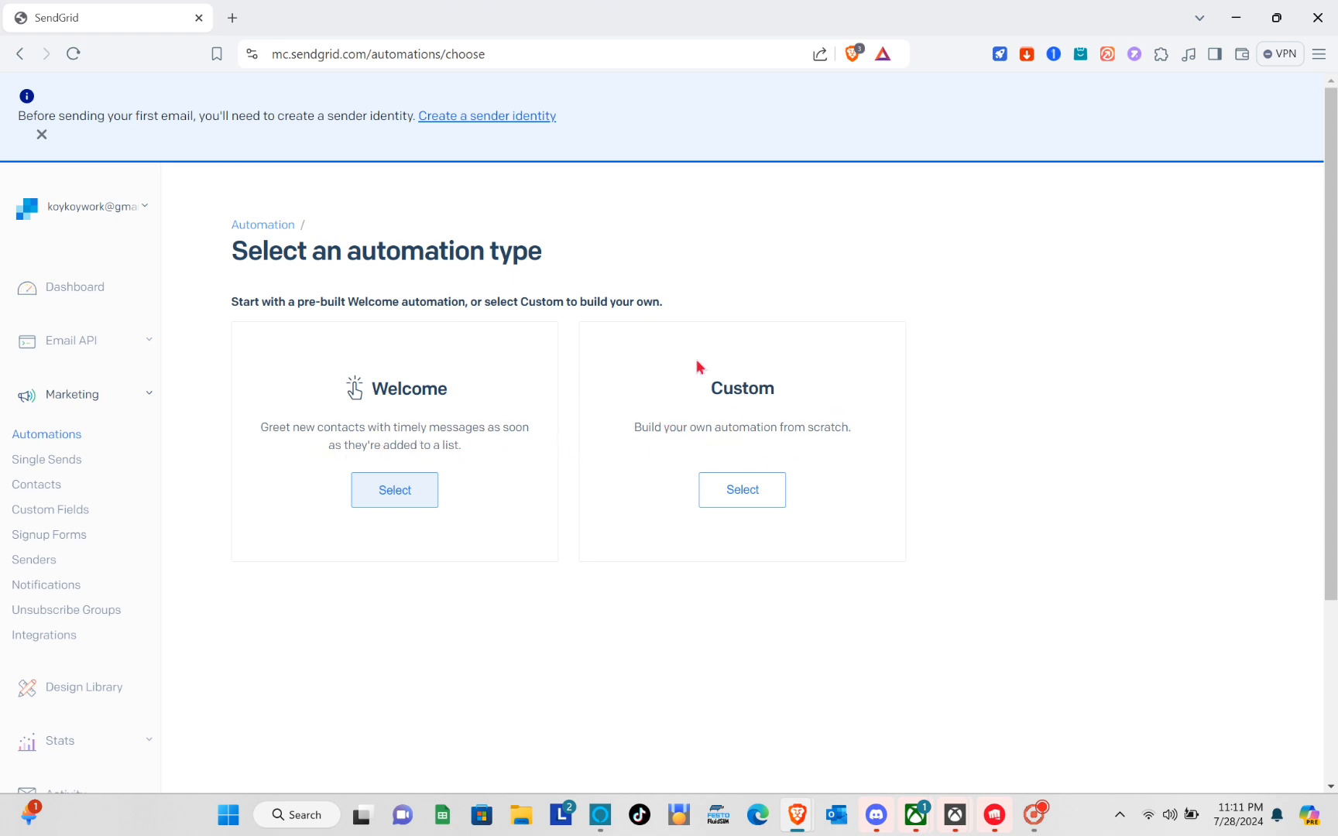
left_click(728, 495)
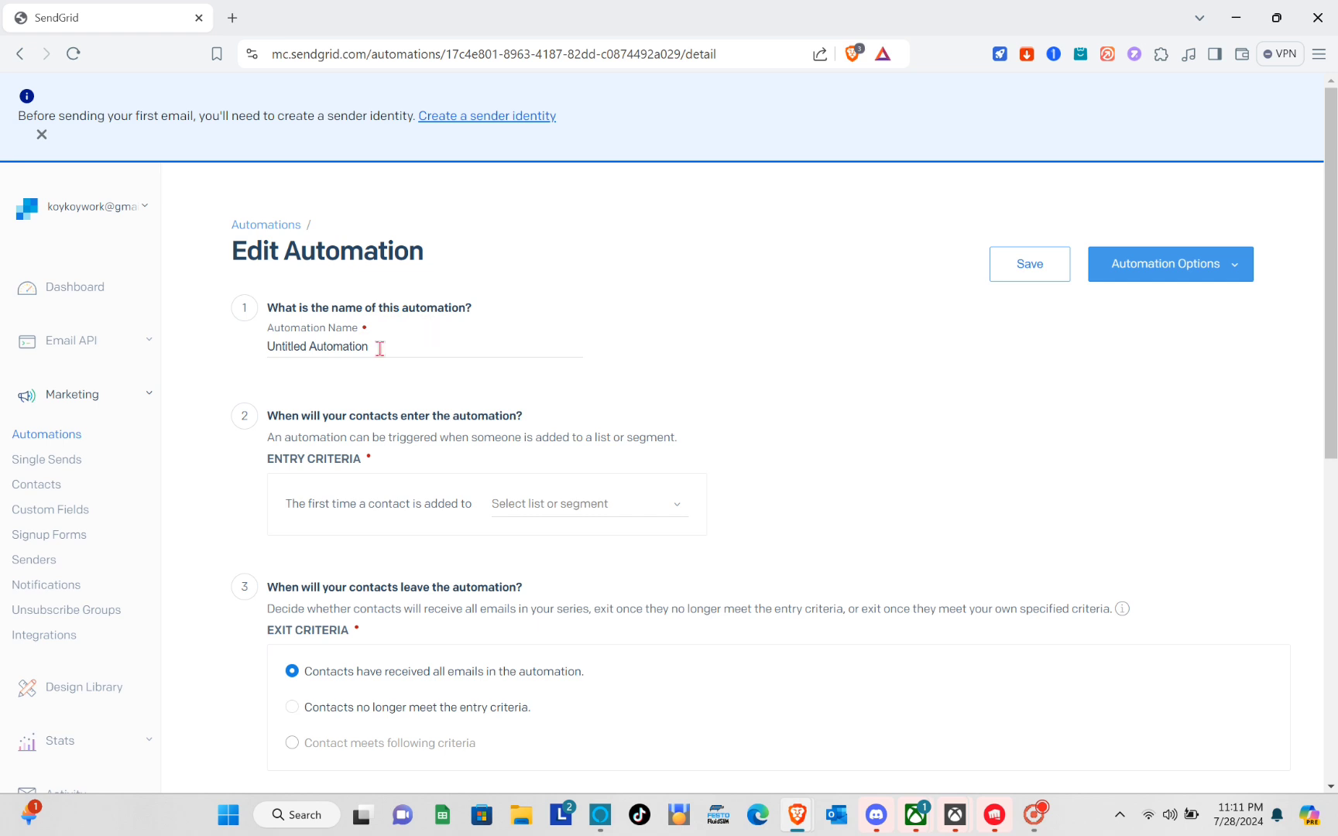
Keep the name 'Untitled Automation' and set the entry list to All Contacts (0)
left_click_drag(373, 350, 240, 355)
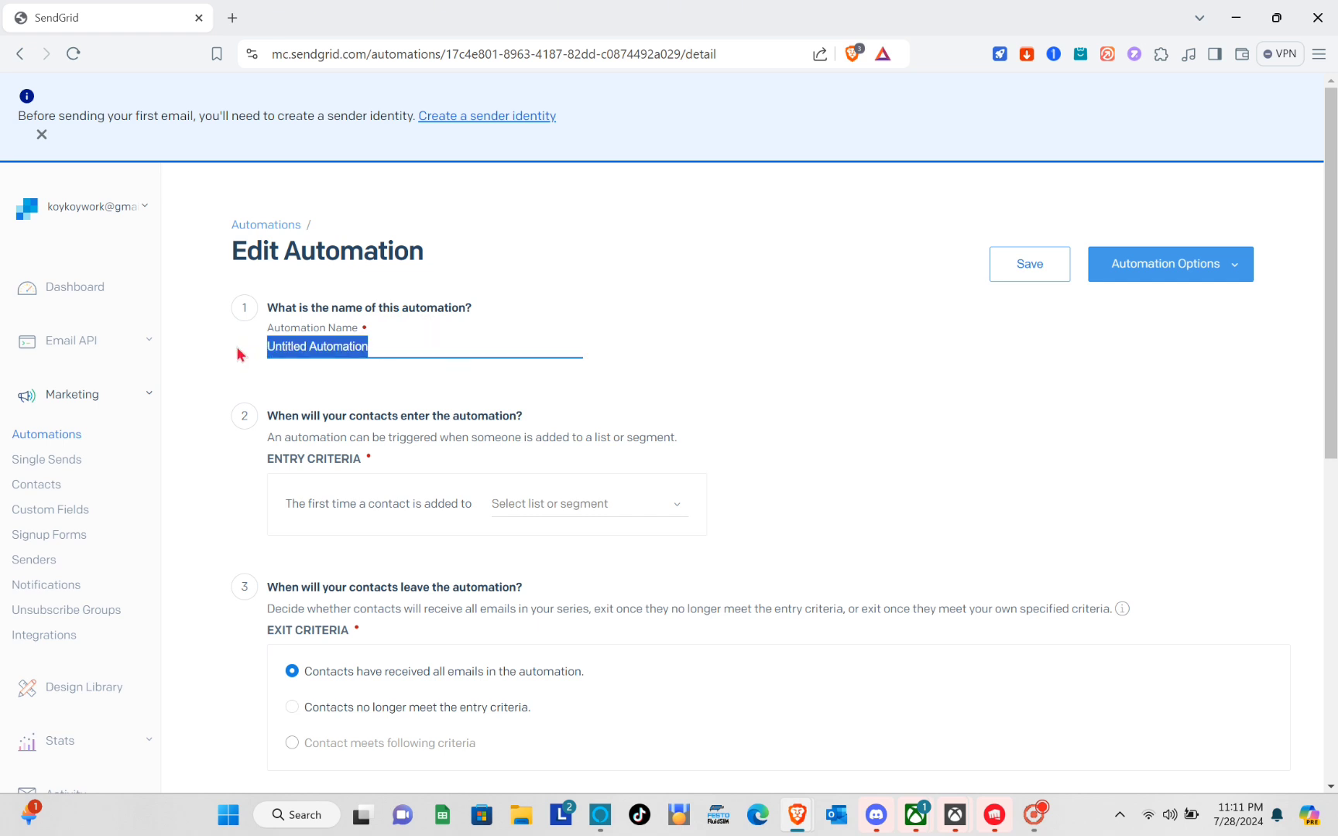
left_click(452, 378)
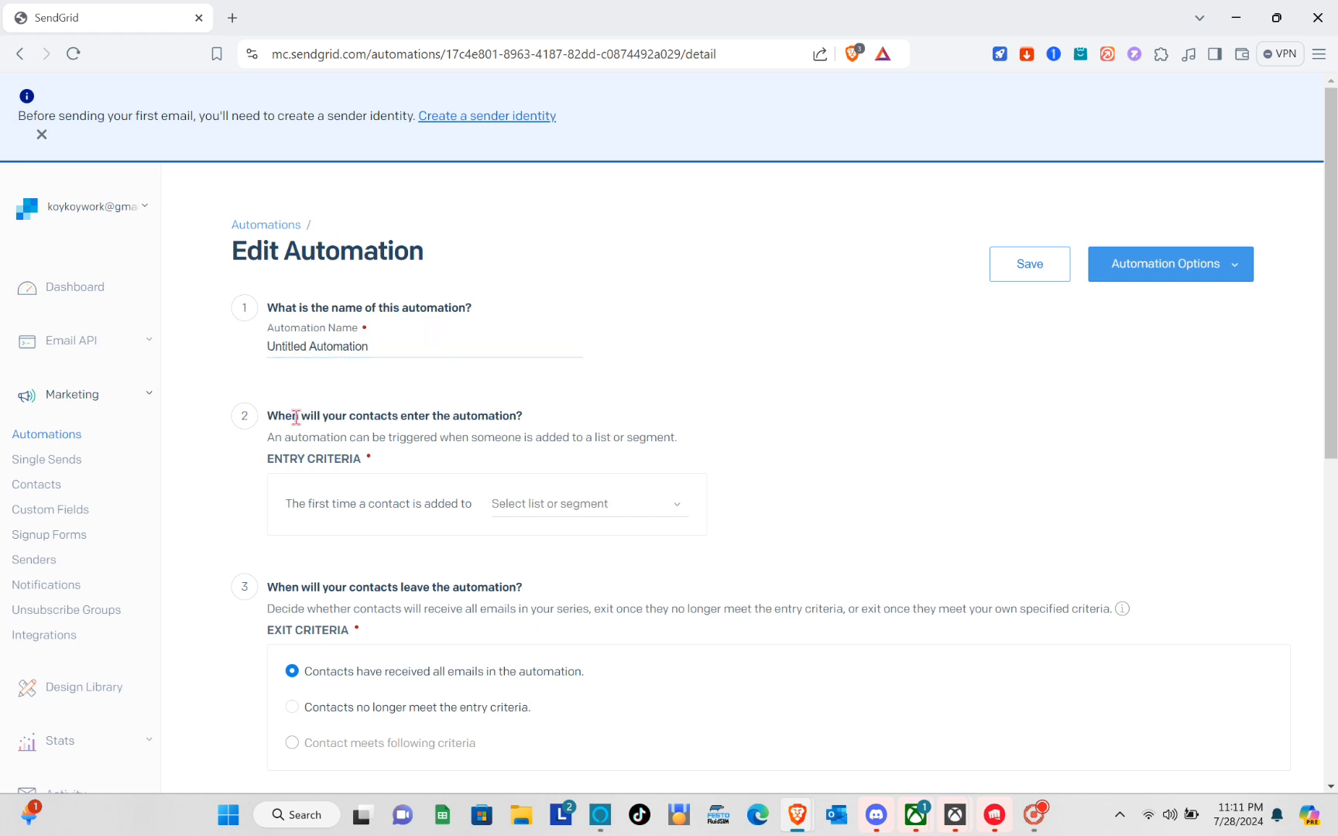
left_click(523, 507)
left_click(592, 579)
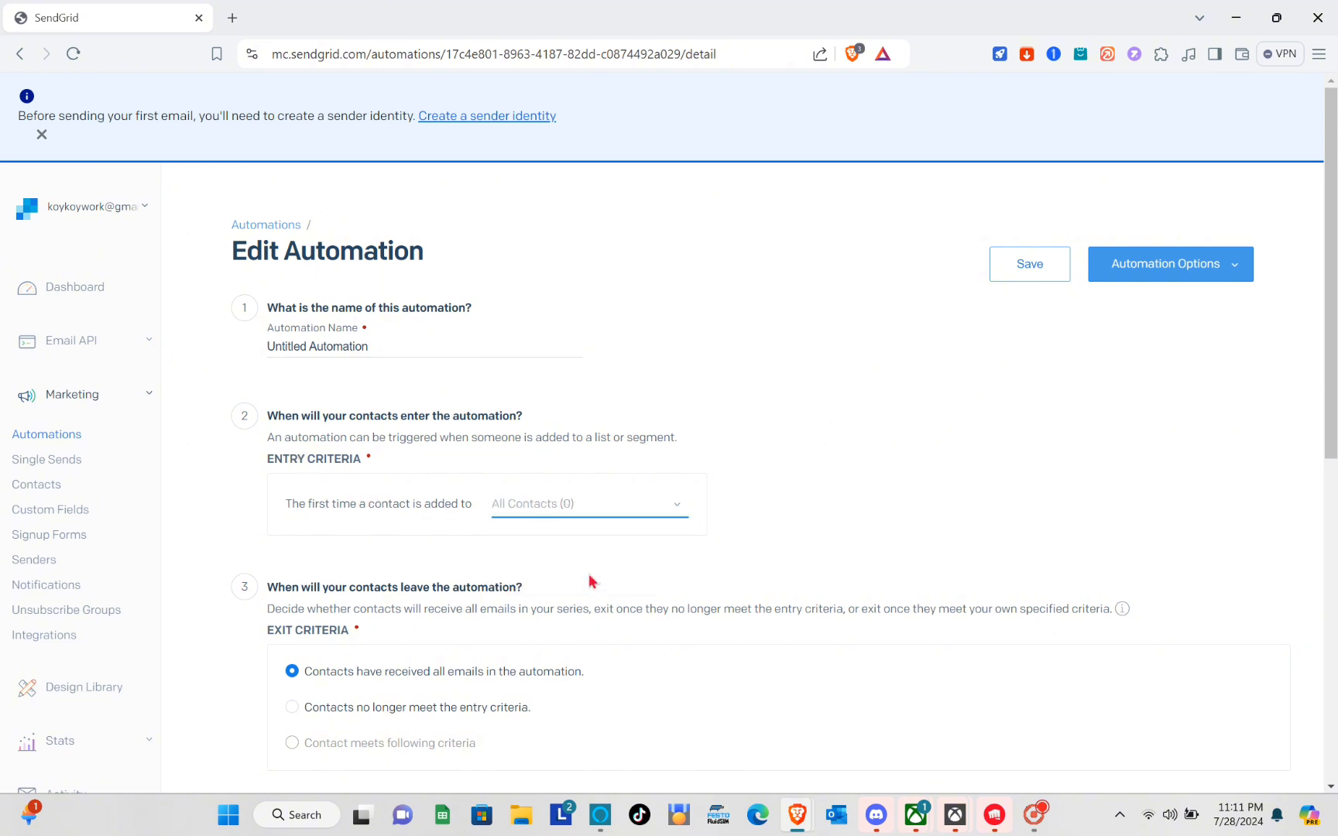
scroll(437, 494, "down", 2)
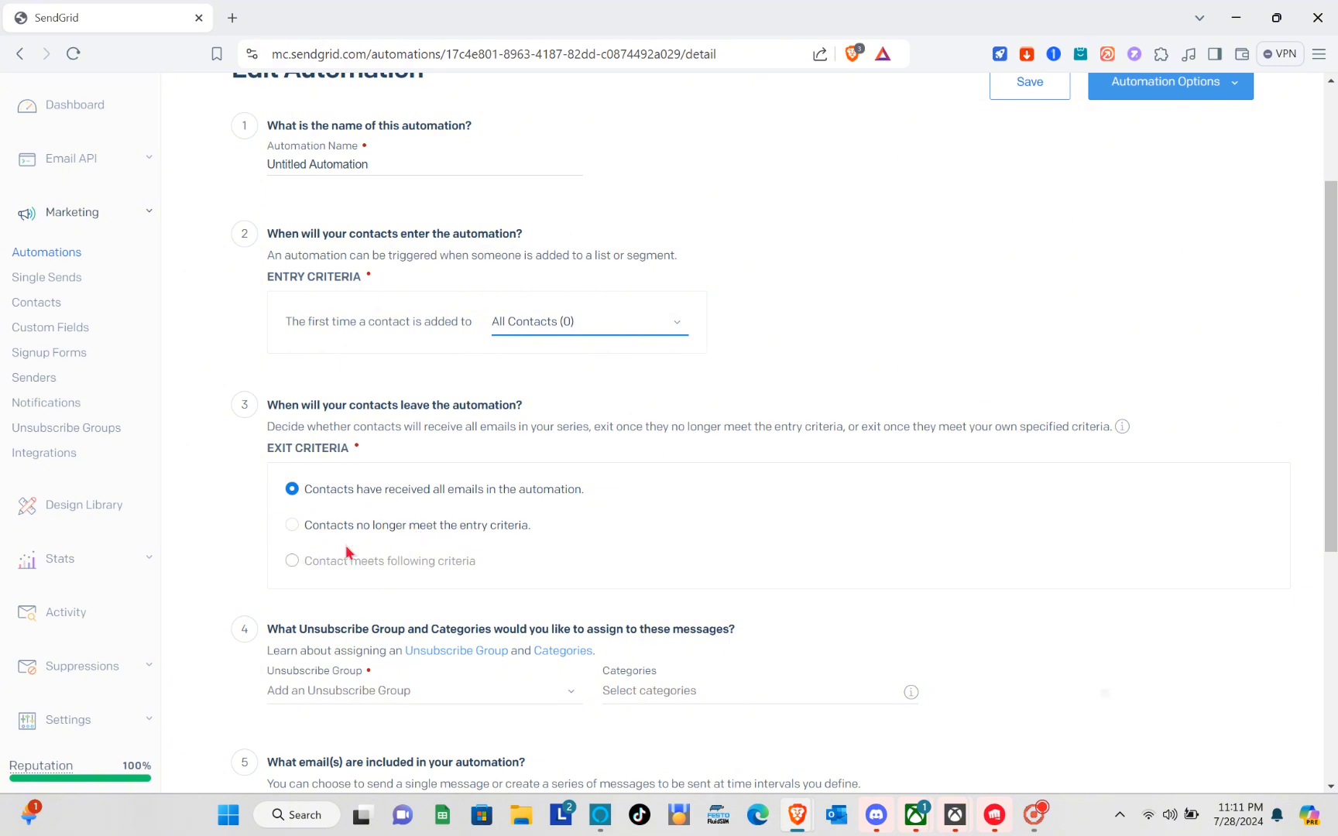
scroll(348, 551, "down", 2)
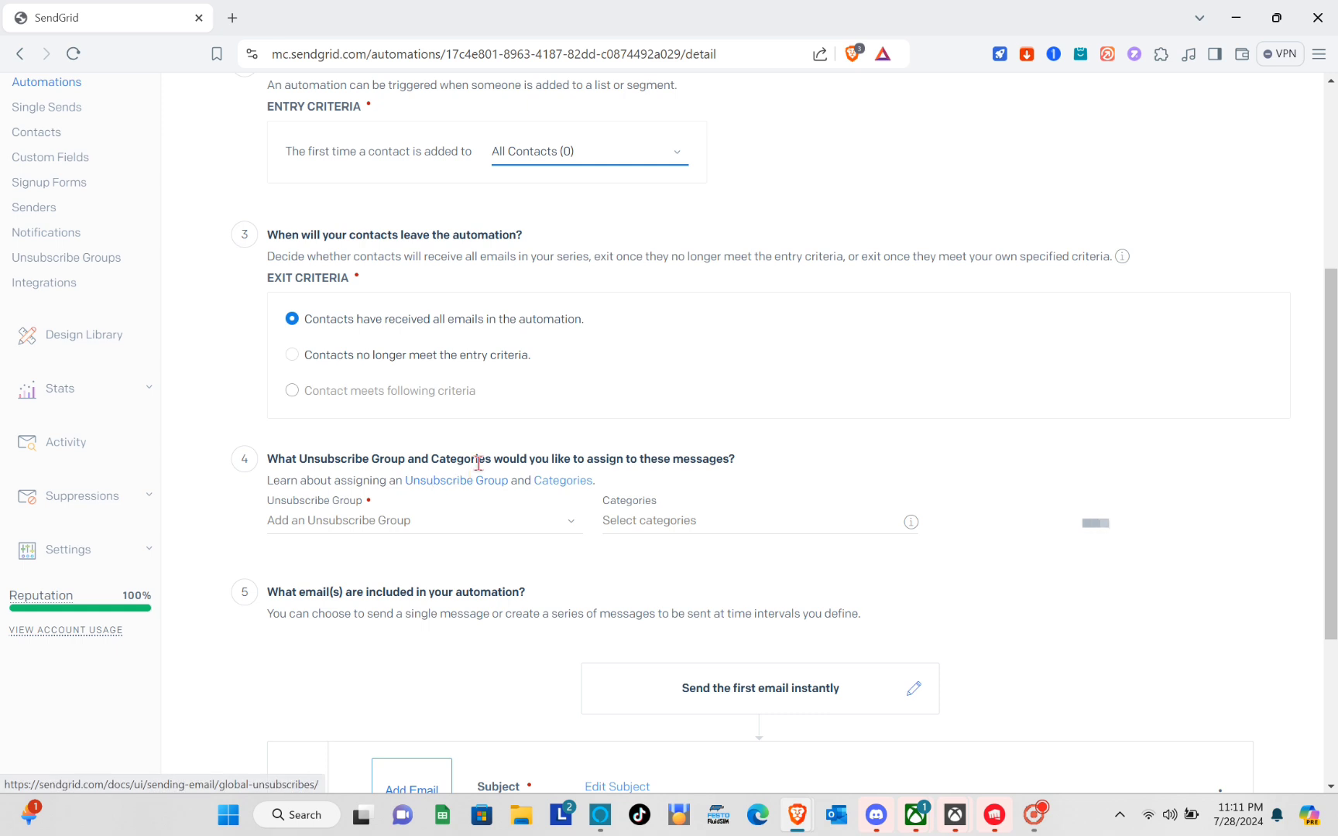
Set the automation's Unsubscribe Group to Global Unsubscribe and check the Categories dropdown
left_click(399, 520)
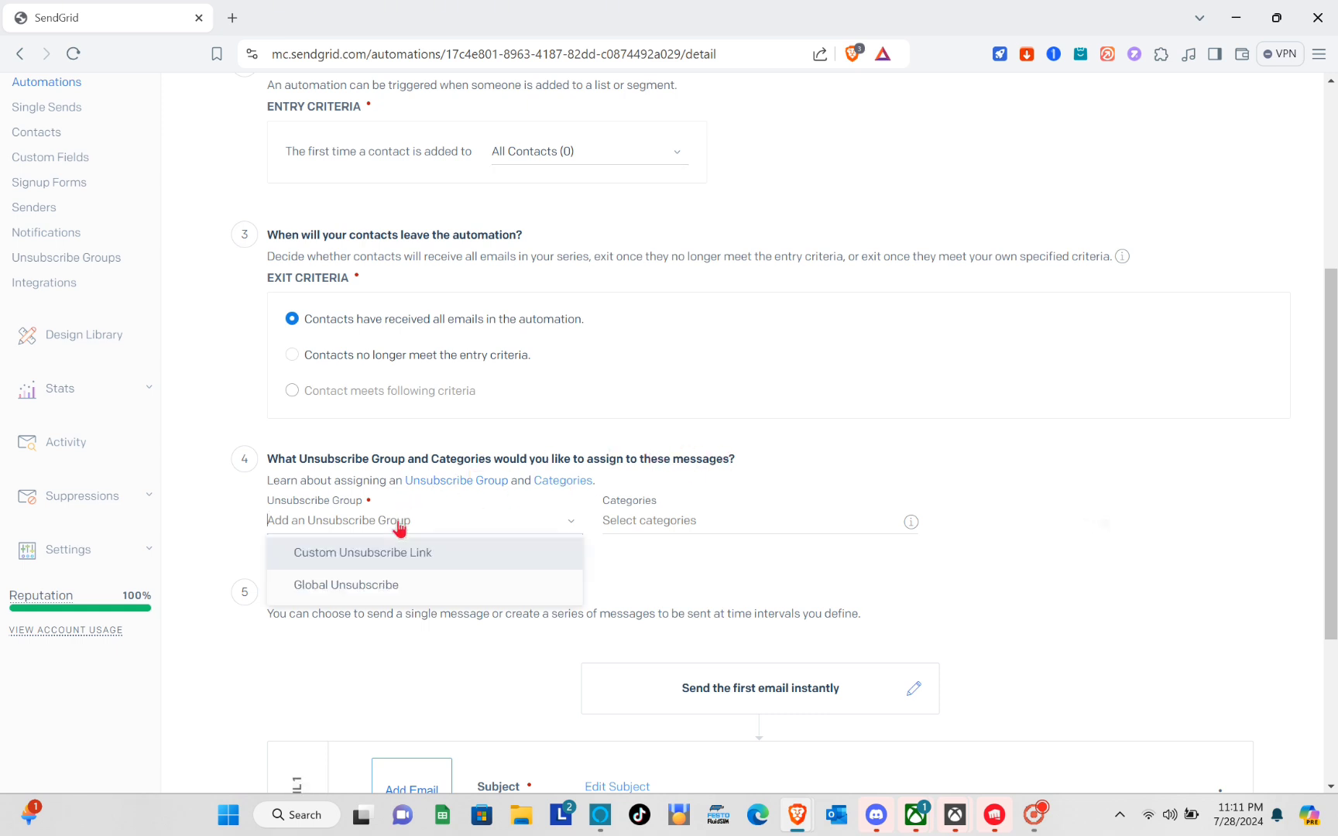
left_click(395, 576)
left_click(720, 512)
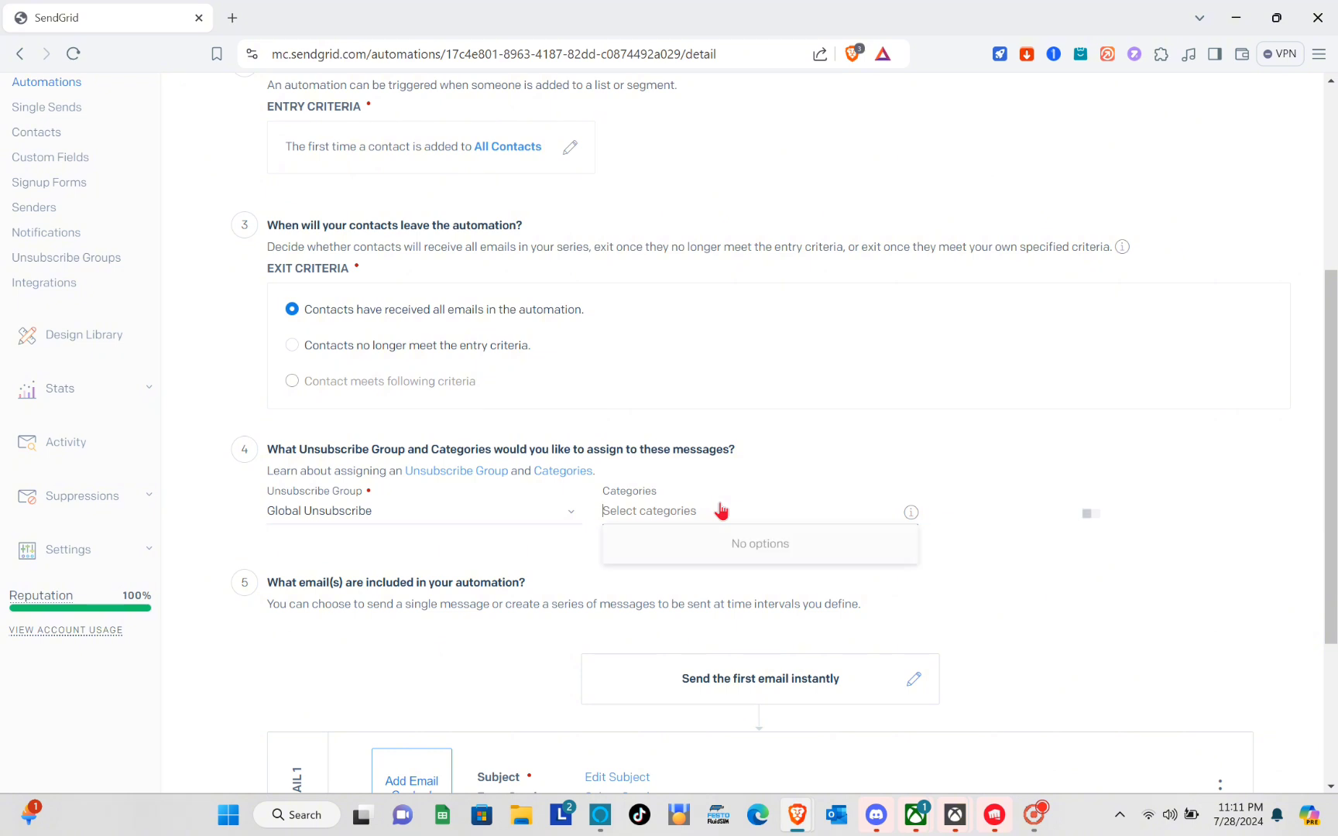
left_click(720, 511)
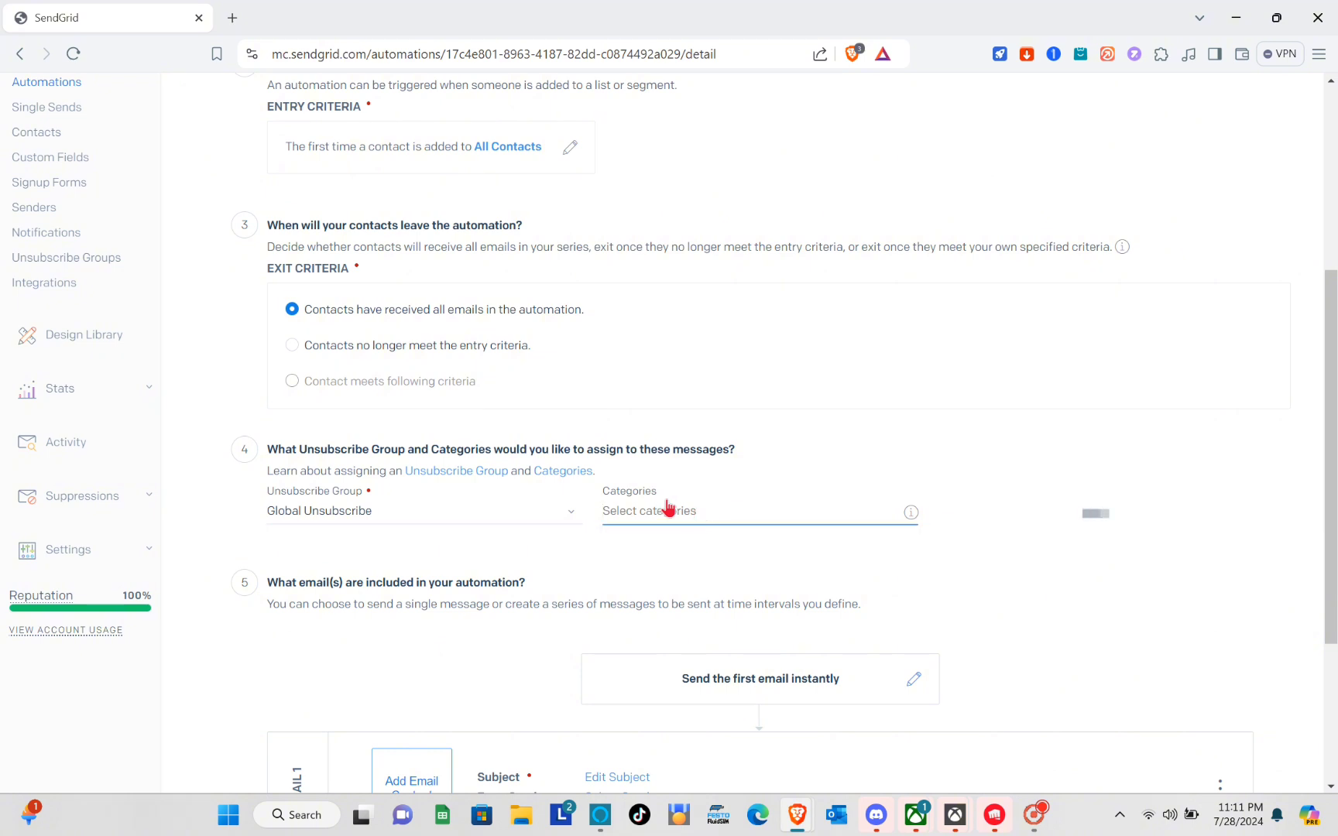
scroll(364, 601, "down", 2)
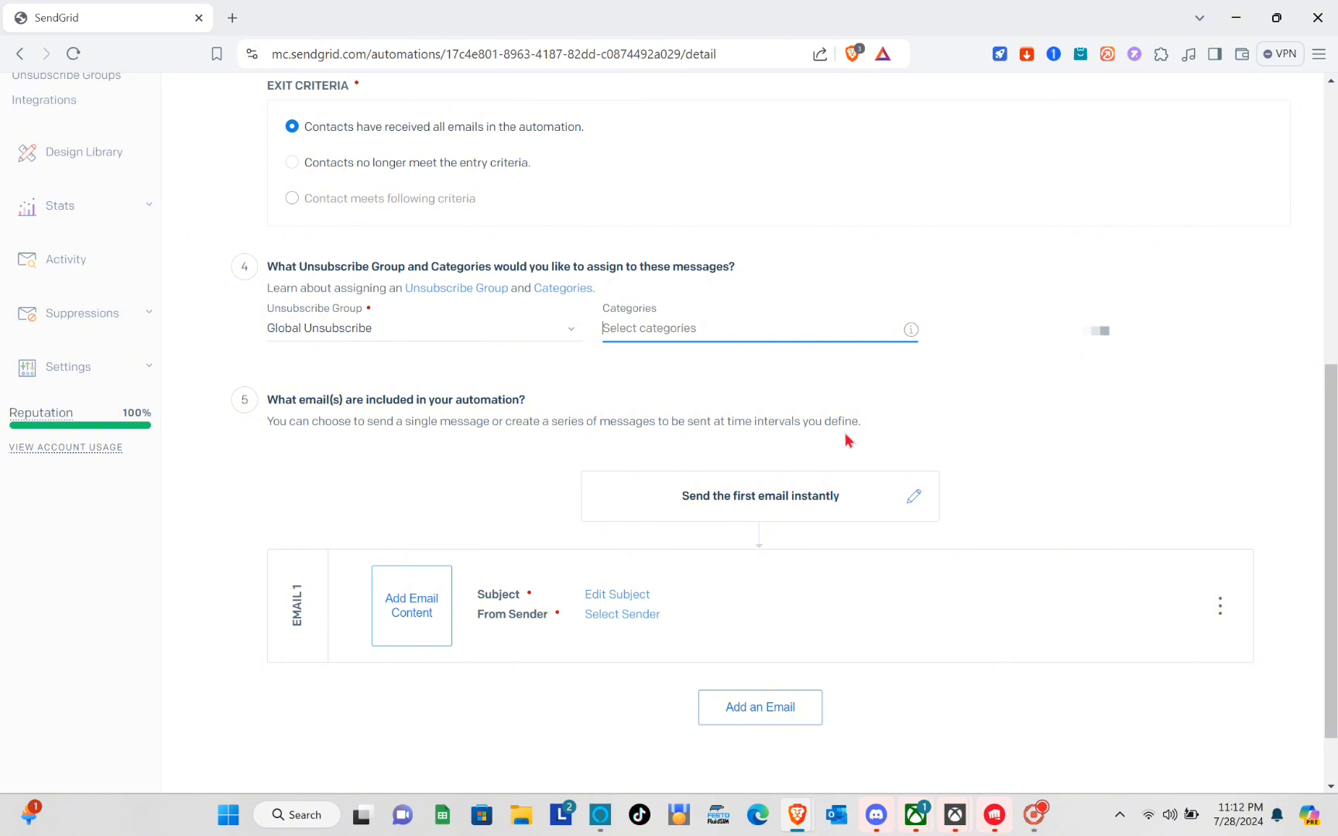
scroll(845, 436, "down", 1)
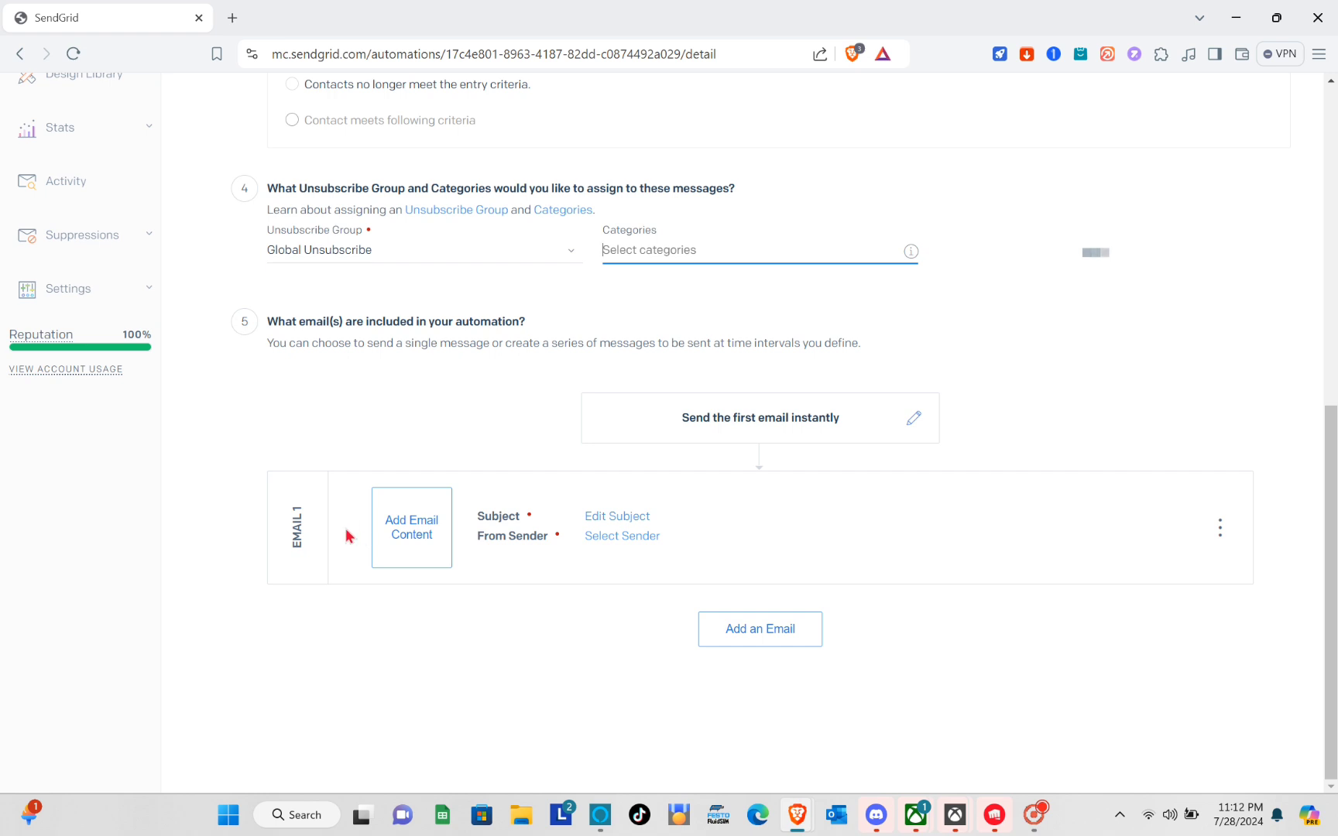
Add Email 2 to the sequence, sent after a 'Wait 3 days' step
left_click(772, 632)
scroll(683, 593, "down", 3)
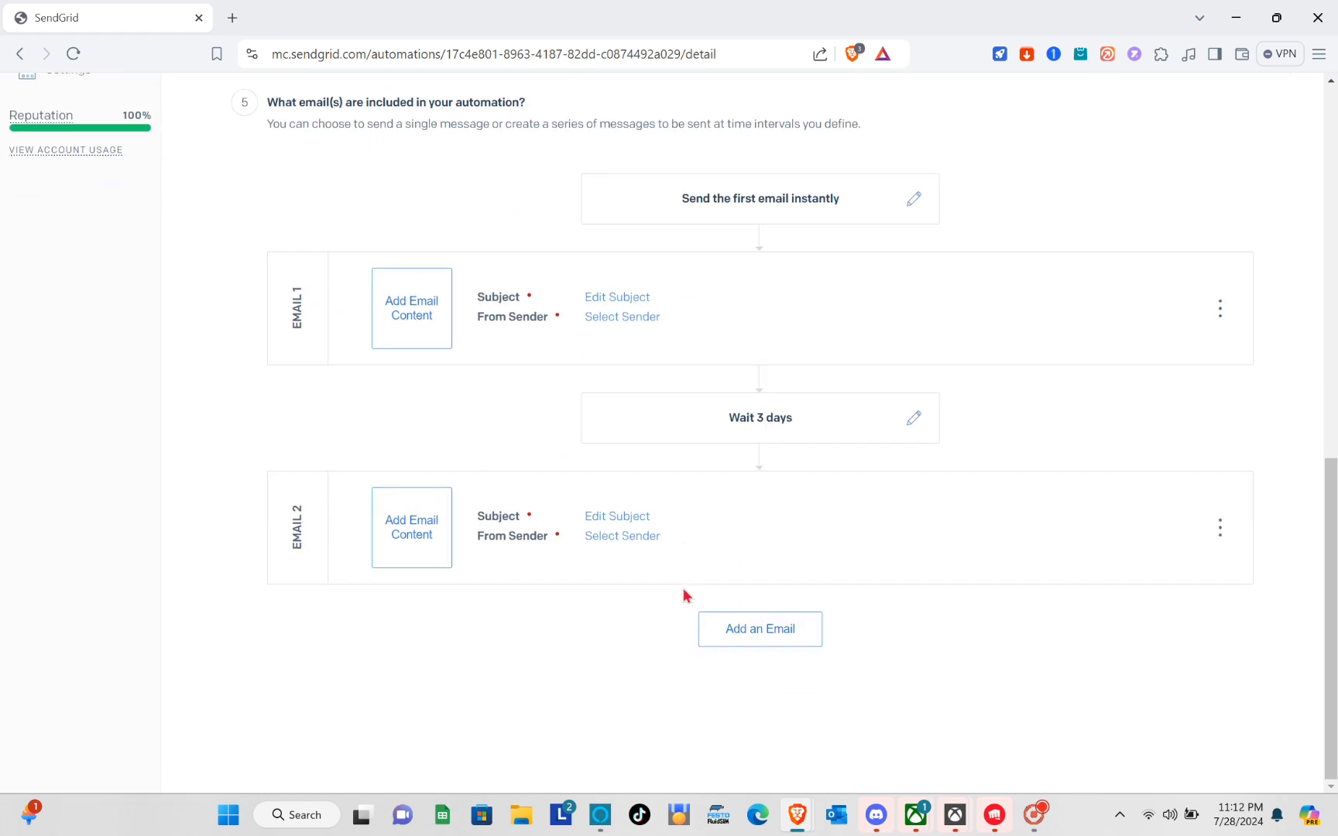
scroll(684, 595, "up", 10)
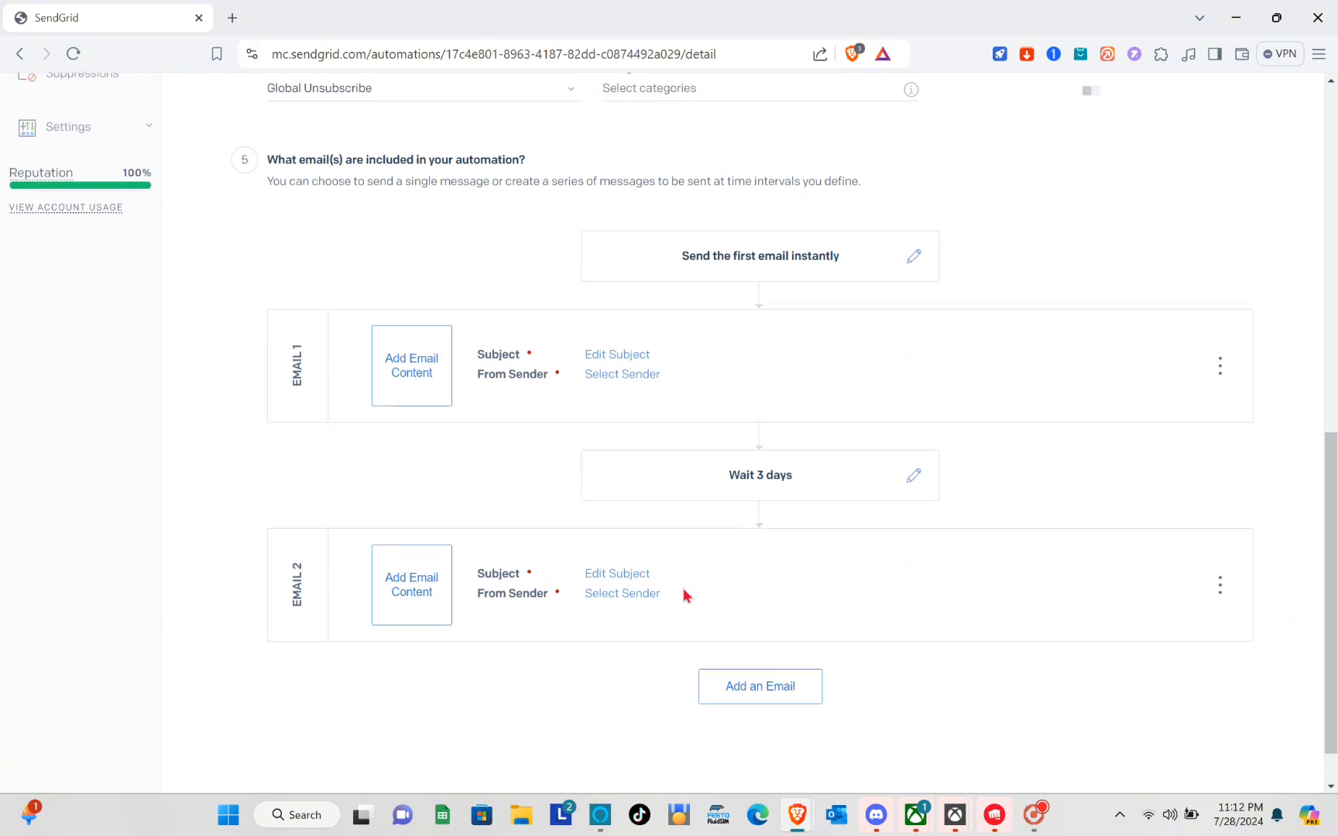